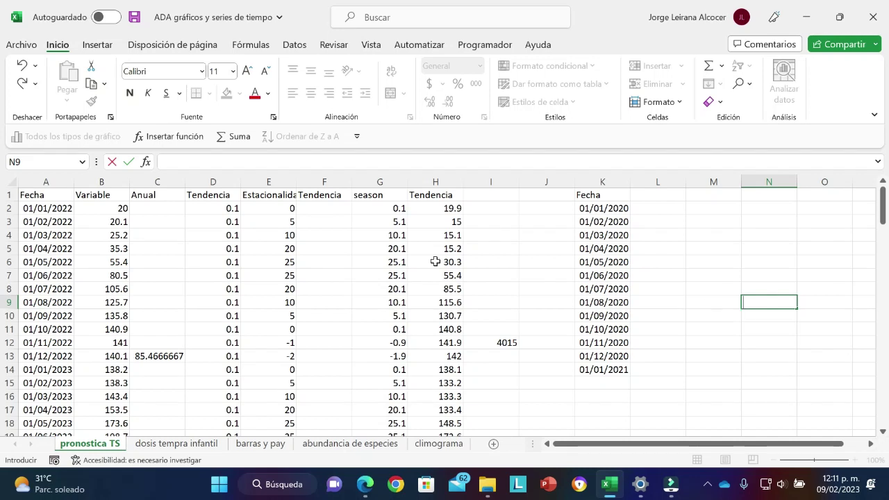
Insert a basic 2D line chart of the Fecha and Variable data in A1:B110.
click(60, 195)
click(60, 195)
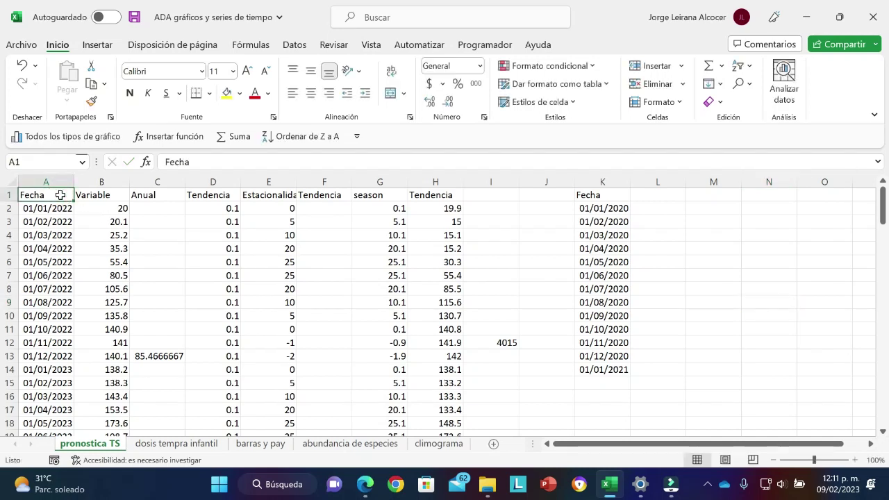
key(shift+Right)
key(ctrl+shift+Down)
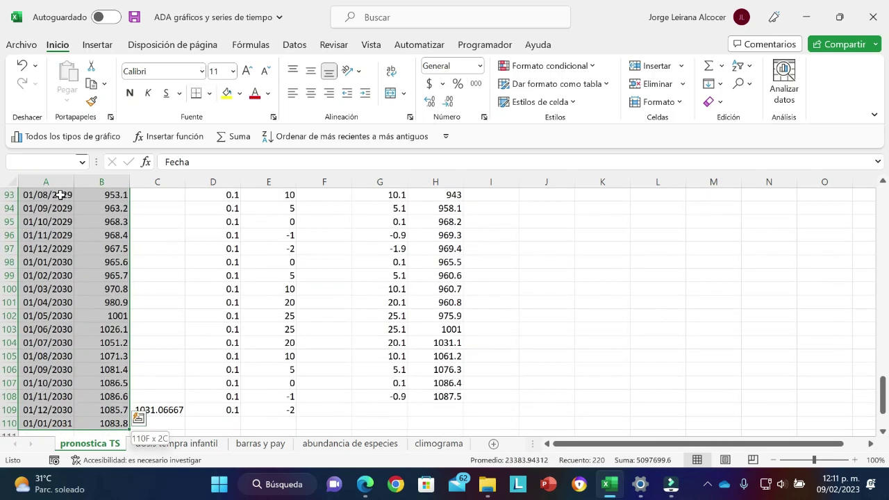
click(97, 46)
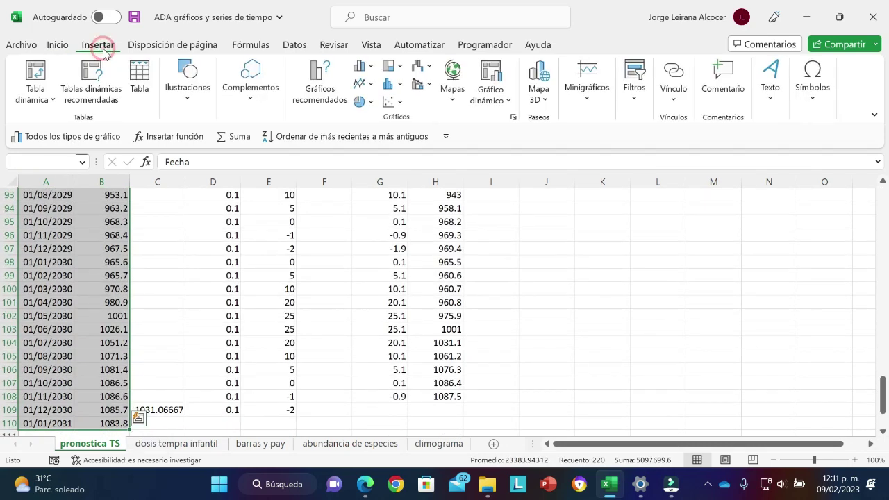
click(359, 83)
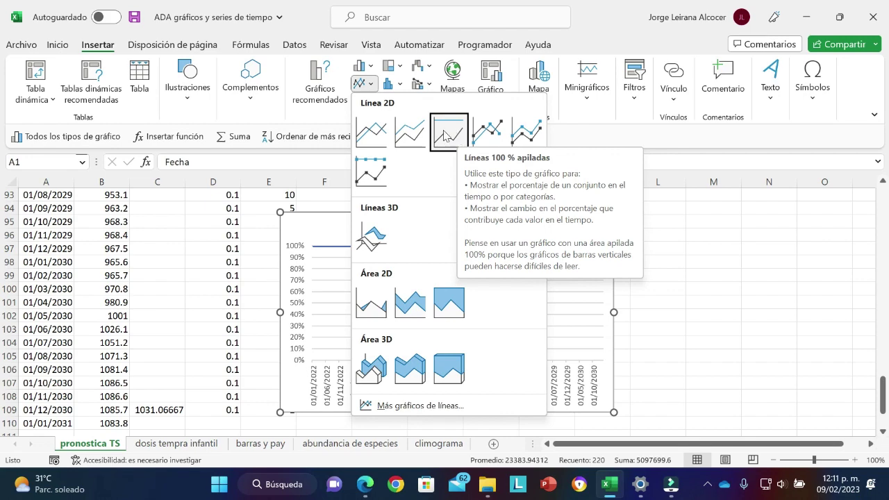
click(381, 133)
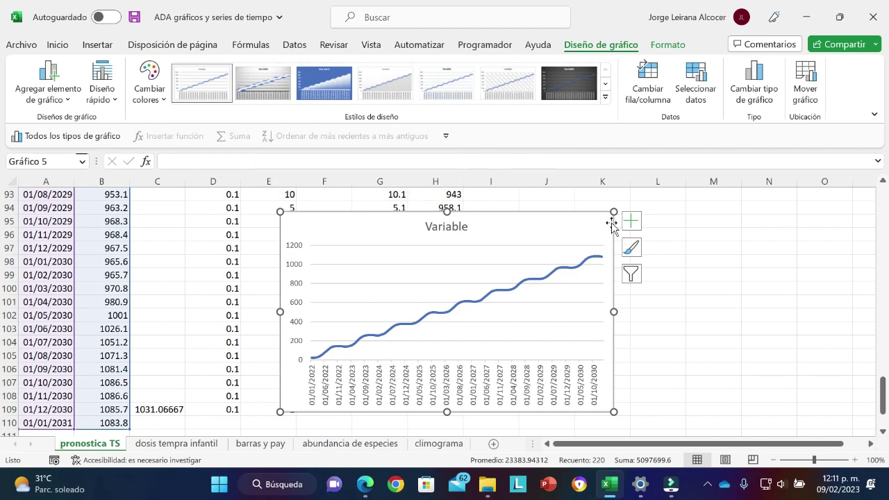
Add axis titles to the line chart and remove its Variable chart title.
click(632, 222)
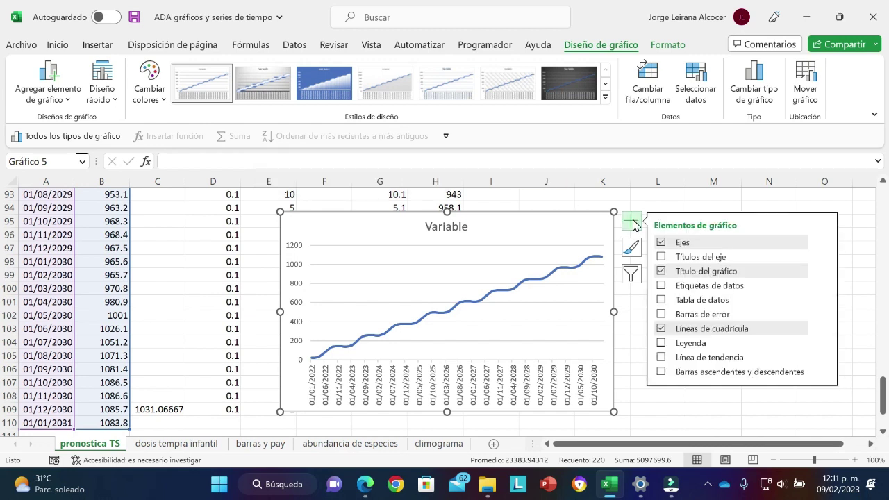
click(661, 286)
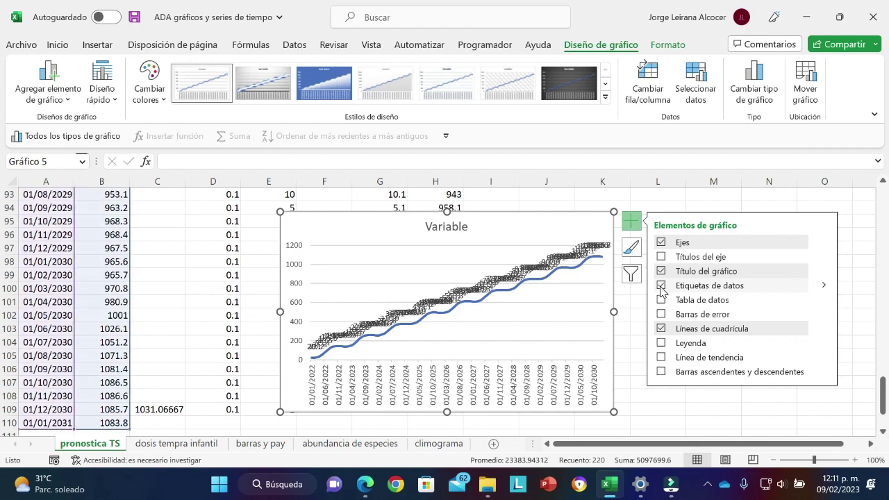
click(662, 290)
click(661, 257)
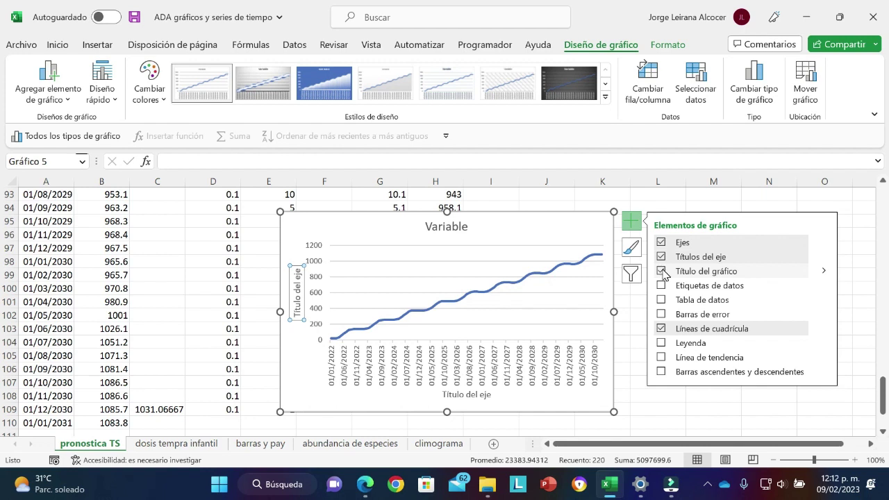
click(663, 272)
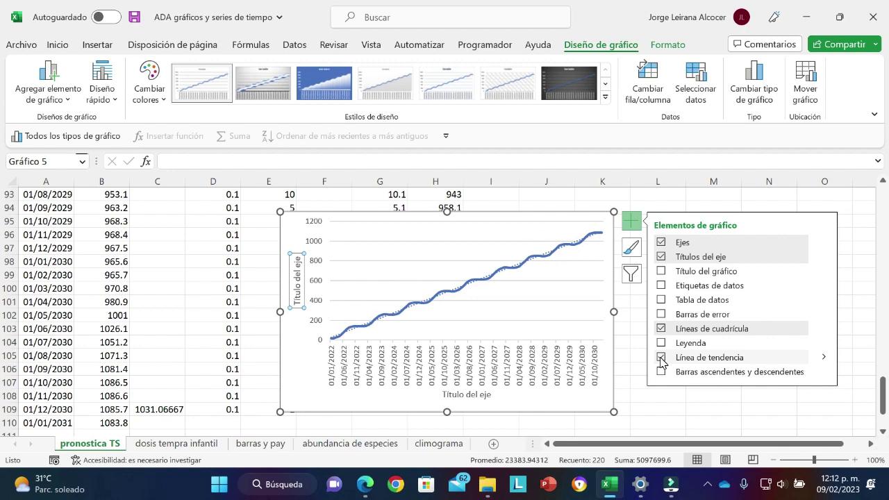
Add a linear trendline showing y = 0.325x - 14452 and R² = 0.9964, label moved left.
click(823, 359)
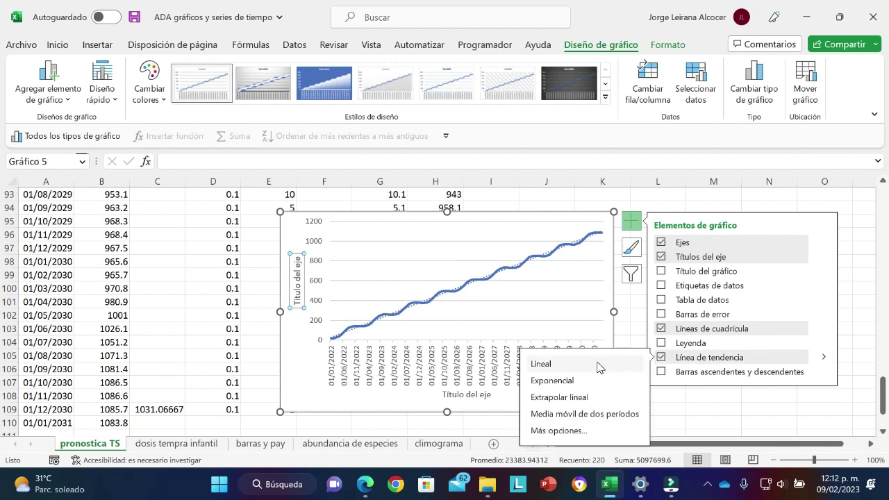
click(545, 430)
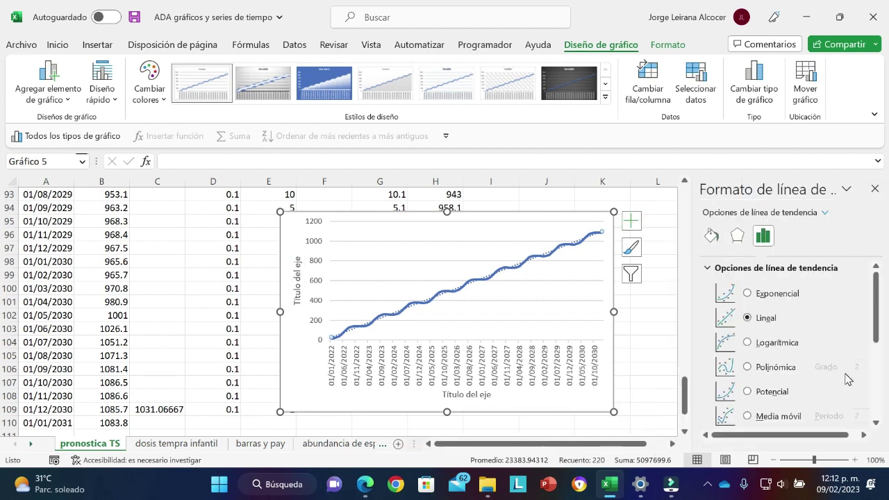
drag(876, 334, 879, 413)
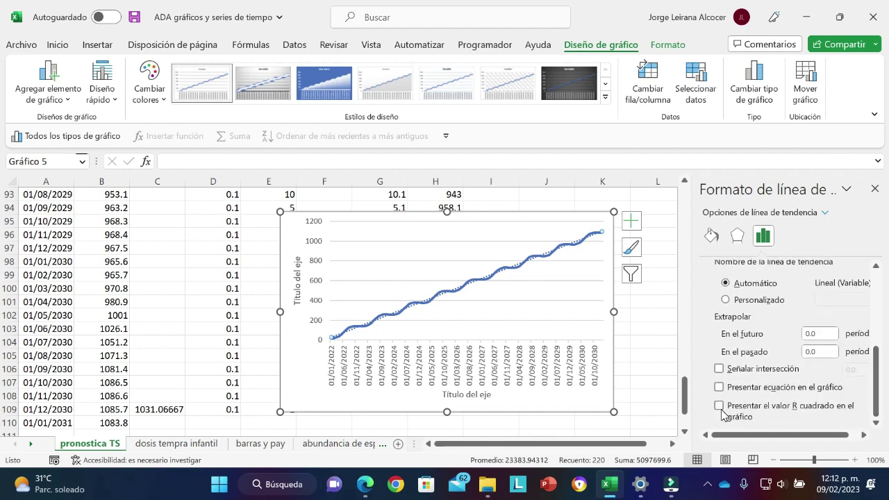
click(719, 406)
click(720, 388)
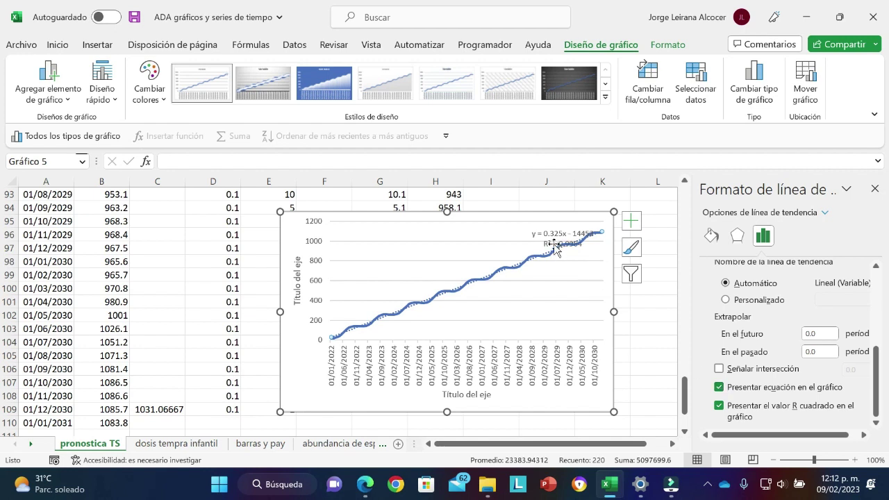
drag(549, 231, 488, 232)
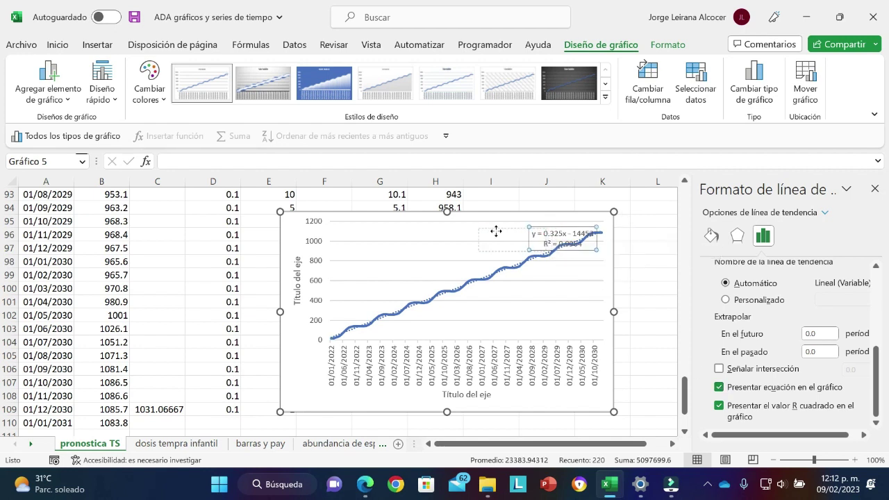
Rename the horizontal axis title to 'Fecha'.
click(456, 395)
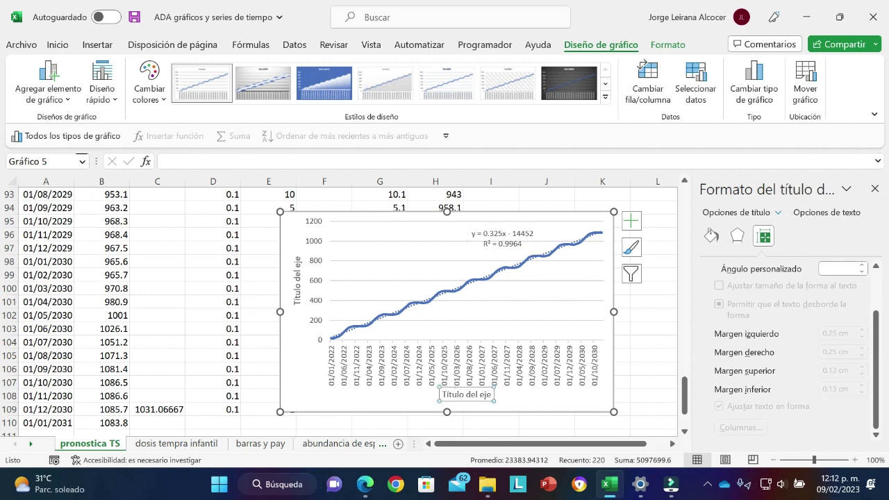
drag(442, 394, 492, 397)
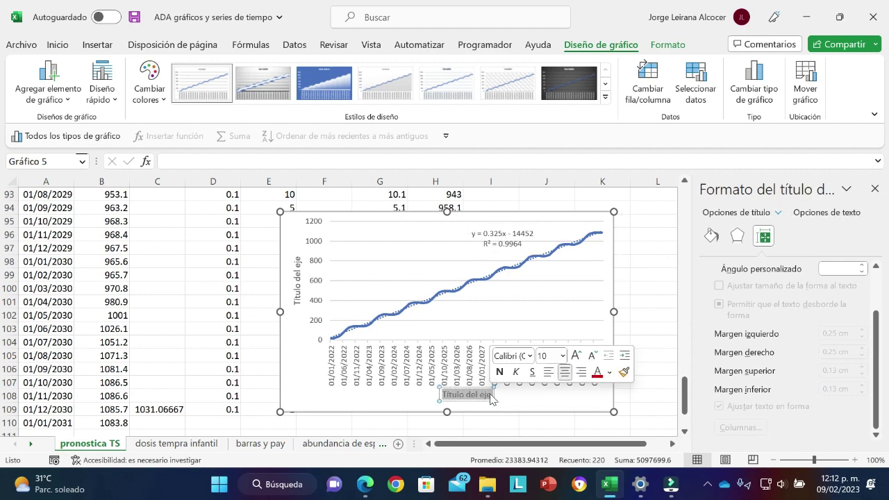
text(fecha)
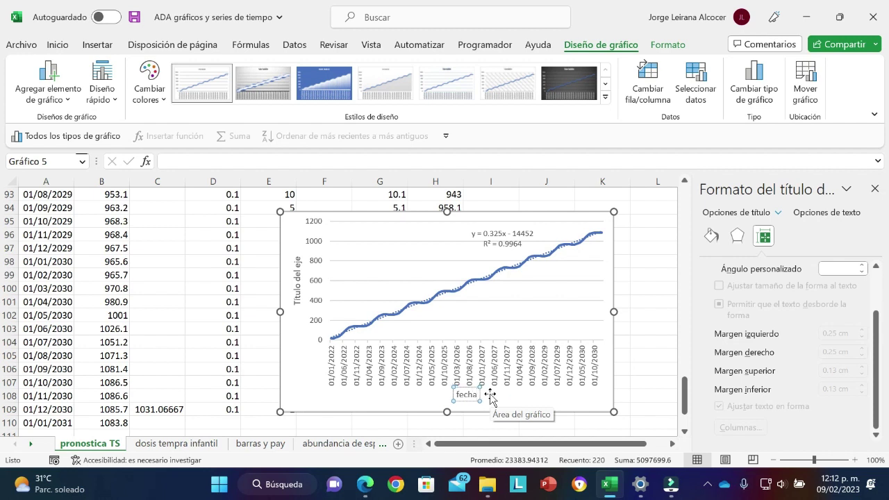
key(BackSpace)
text(F)
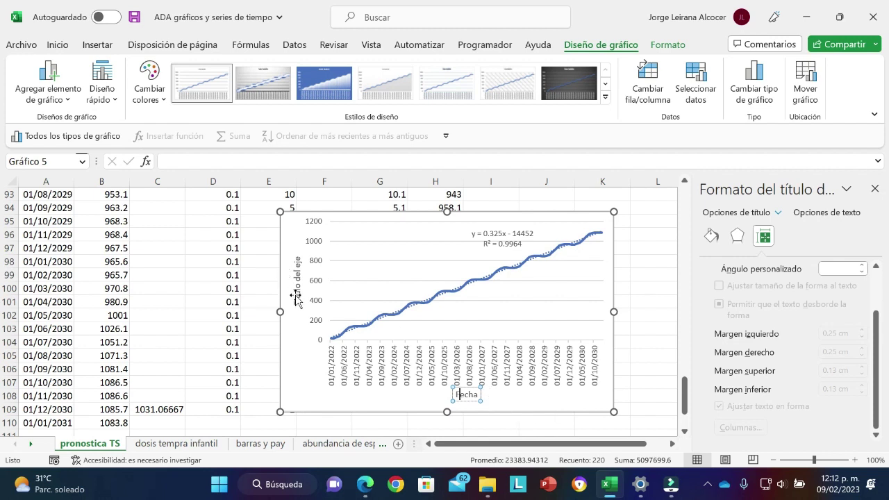
Rename the vertical axis title to 'Variable'.
click(299, 303)
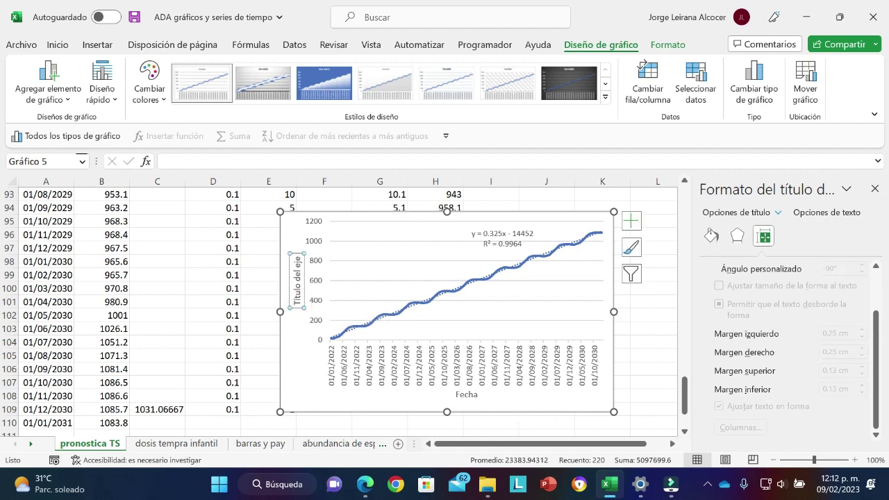
drag(297, 306, 296, 255)
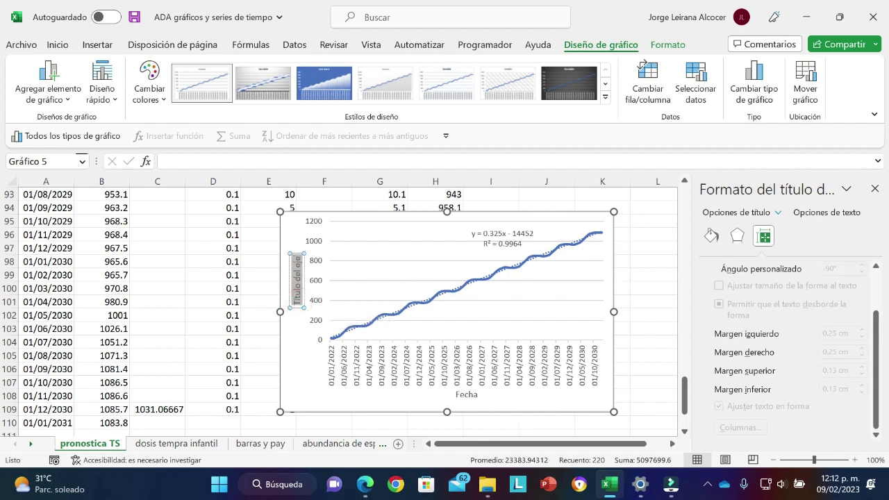
text(Va)
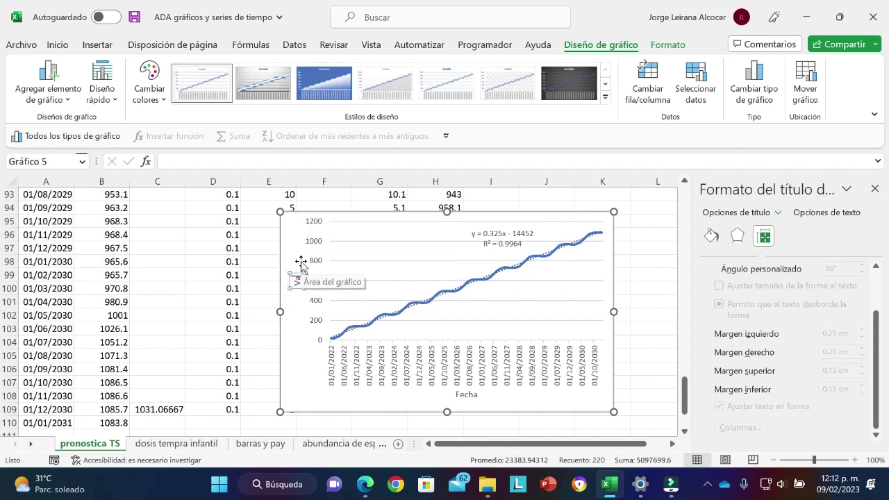
text(ria)
text(b)
text(le)
click(269, 288)
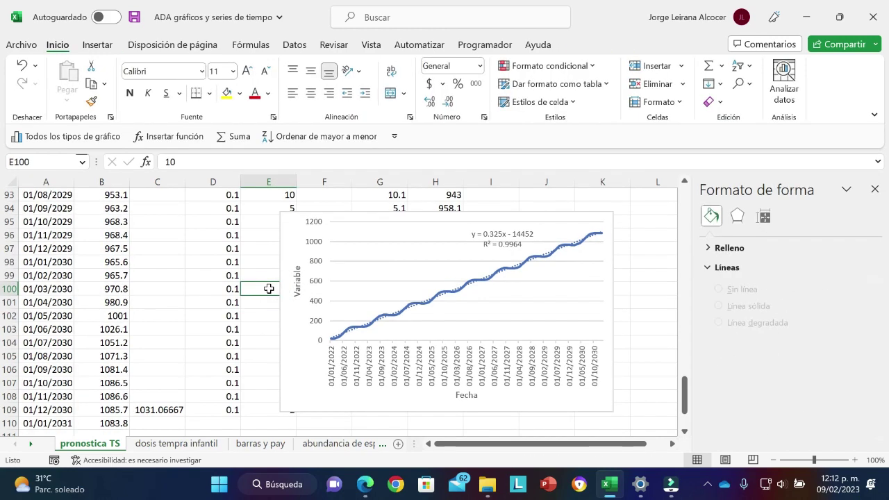
On the dosis tempra infantil sheet, insert a scatter chart of A1:A6 against C1:C6.
click(194, 444)
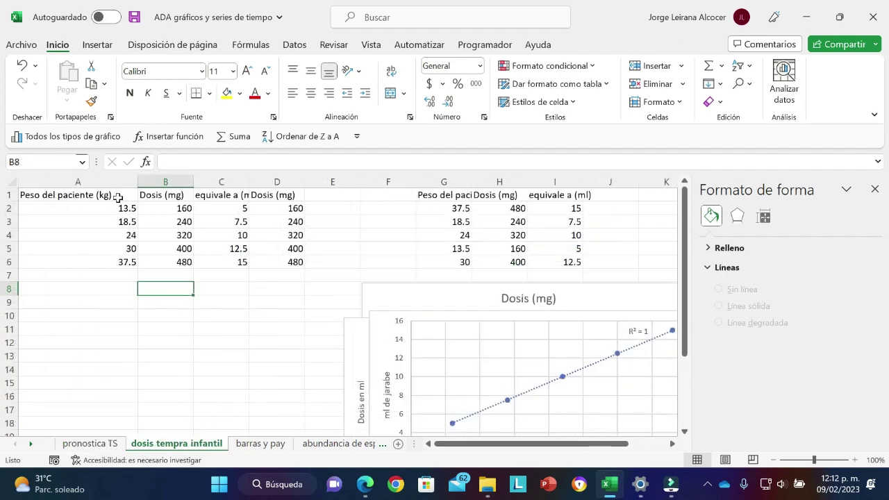
drag(118, 198, 118, 261)
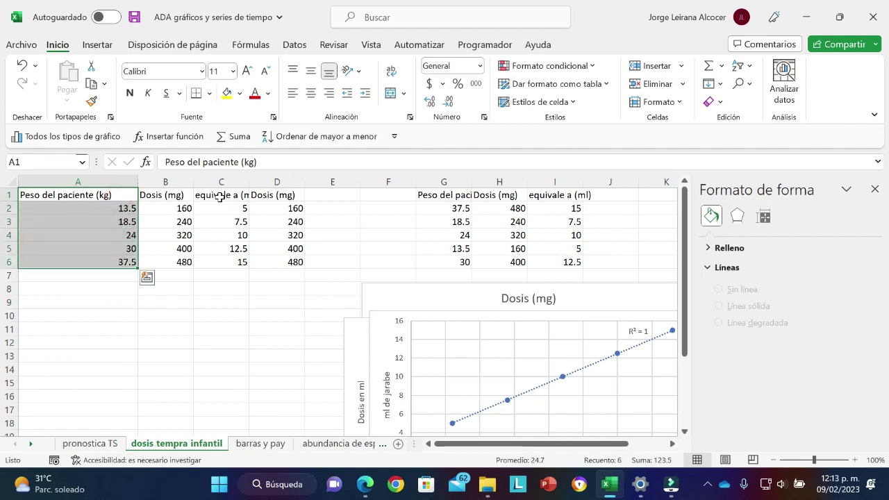
ctrl+drag(222, 197, 224, 262)
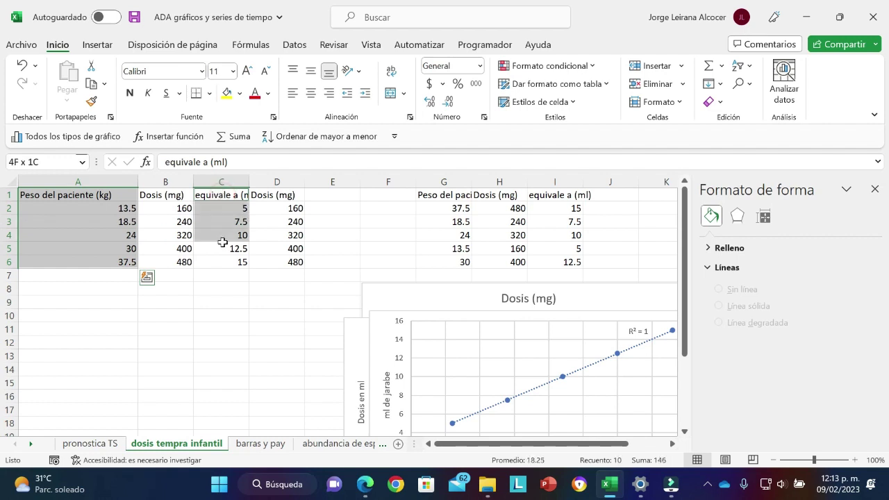
click(98, 45)
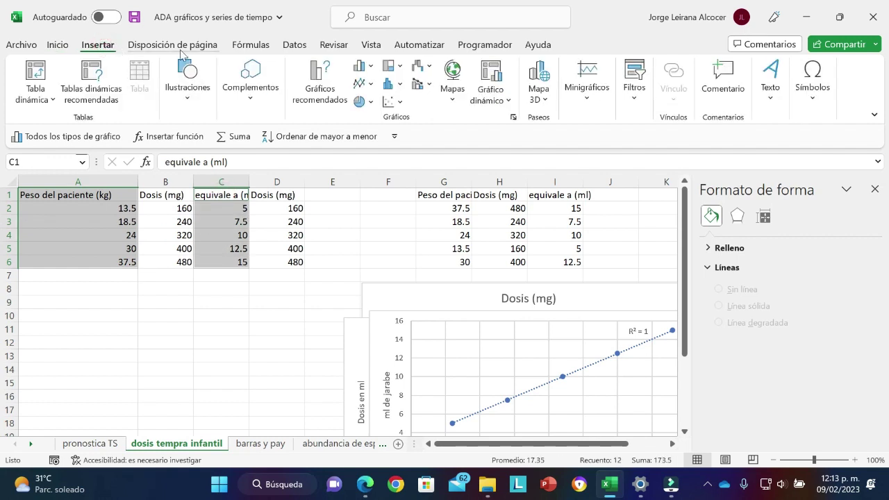
click(396, 104)
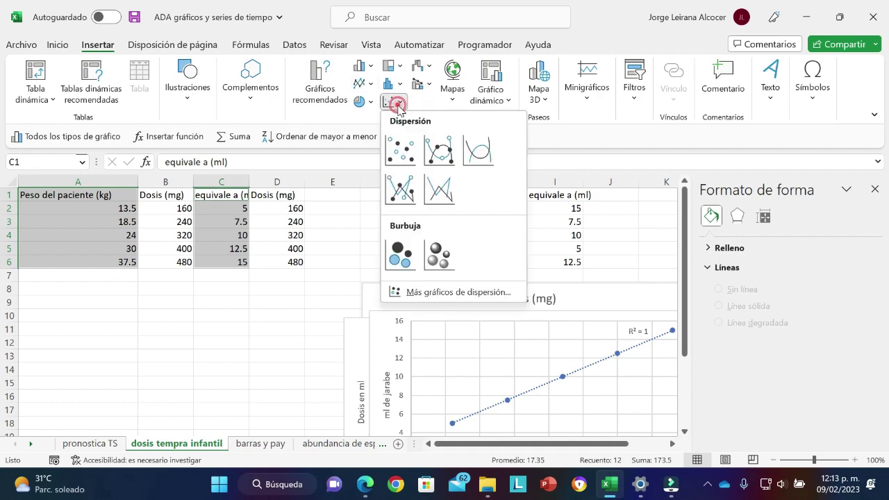
click(394, 156)
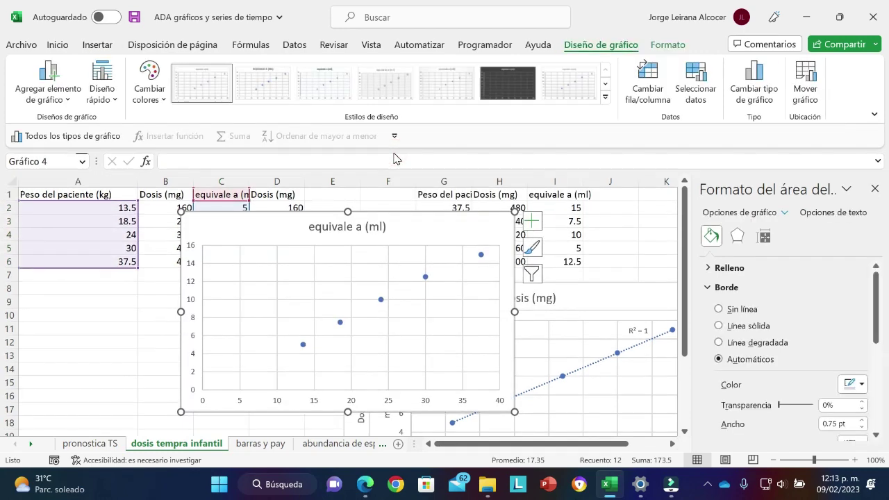
Give the weight-versus-ml chart axis titles and a trendline, and remove its chart title.
click(532, 221)
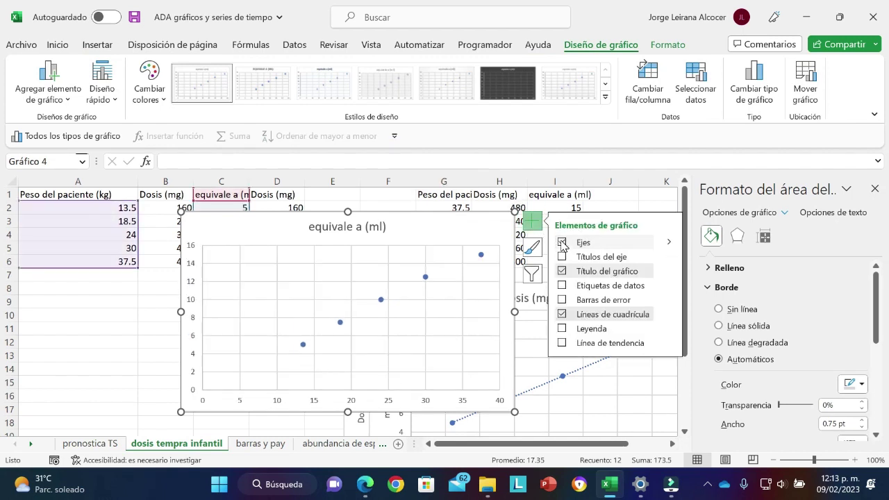
click(563, 258)
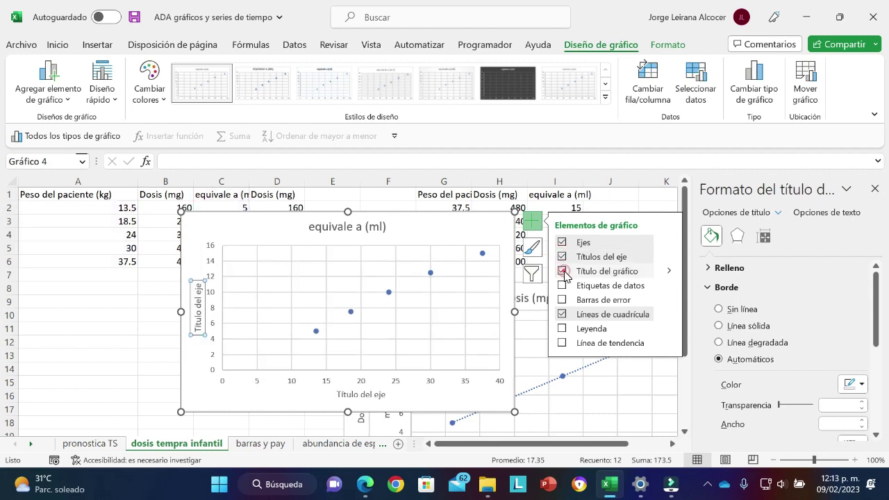
click(564, 272)
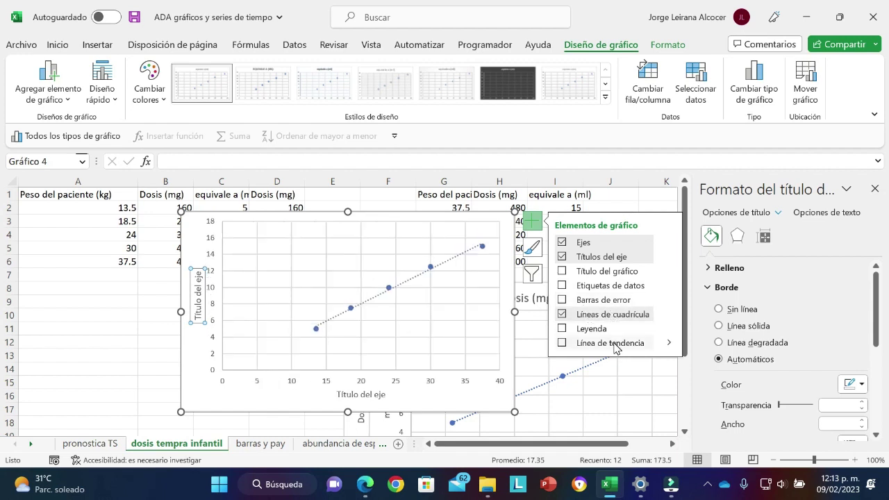
click(564, 343)
click(669, 344)
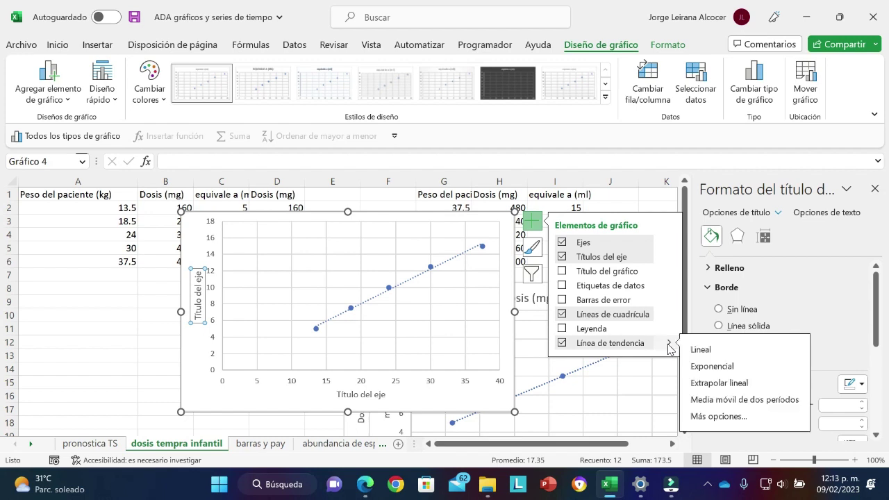
Make a trendline logarithmic, showing y = 9.8358ln(x) - 20.932 and R² = 0.9941.
click(714, 416)
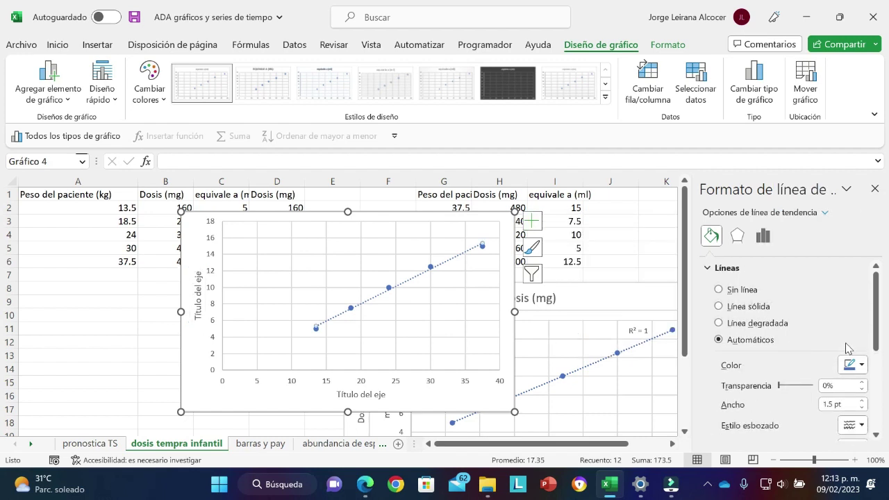
drag(874, 339, 873, 329)
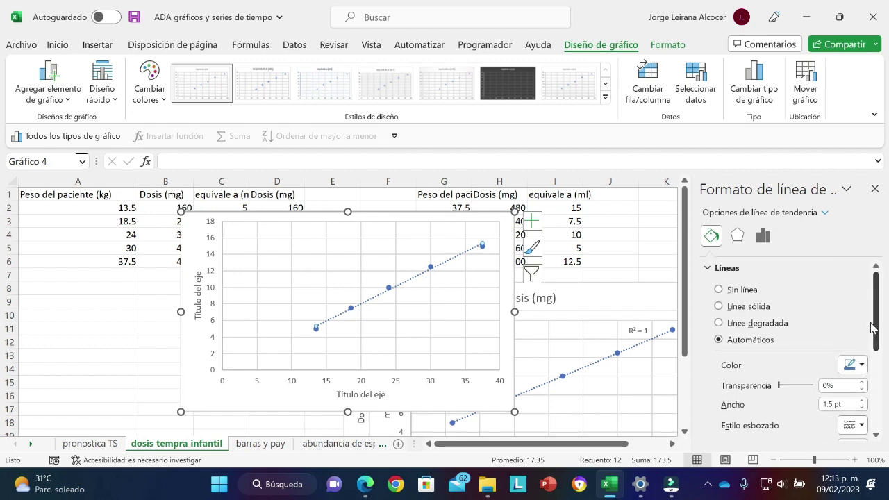
click(763, 238)
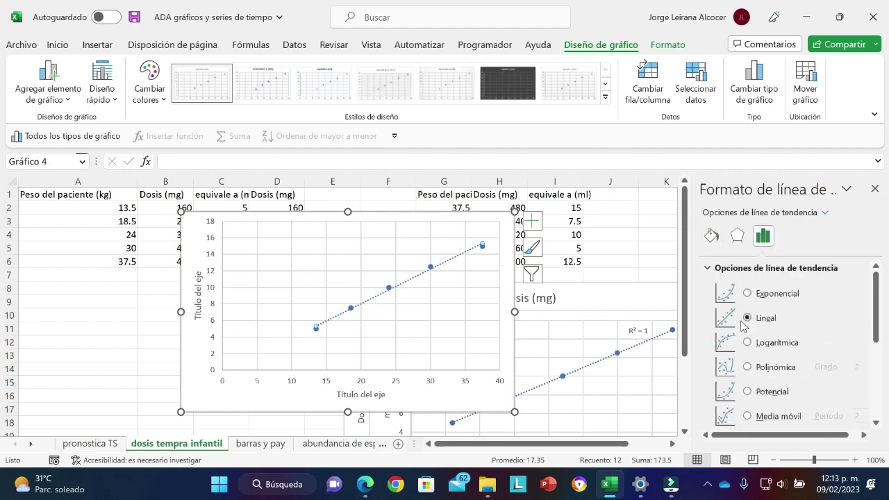
click(747, 343)
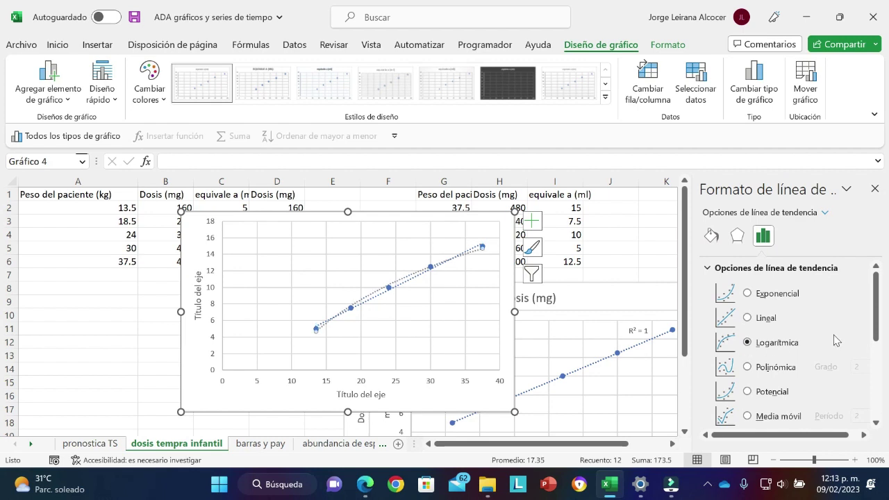
drag(875, 331, 885, 409)
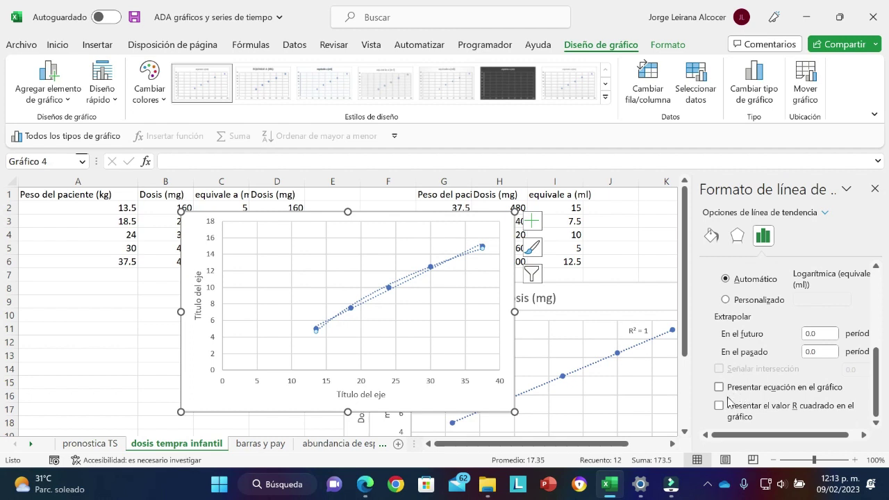
click(720, 387)
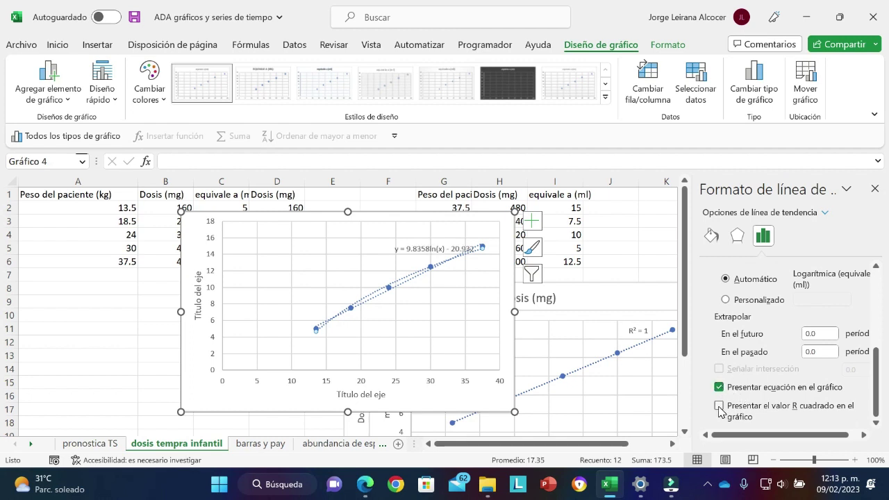
click(719, 406)
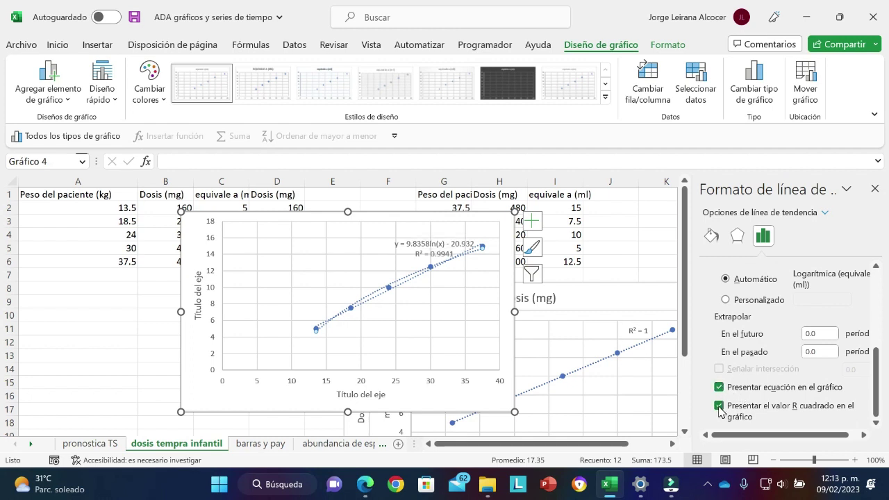
Close the formatting pane and delete the extra straight trendline.
click(874, 190)
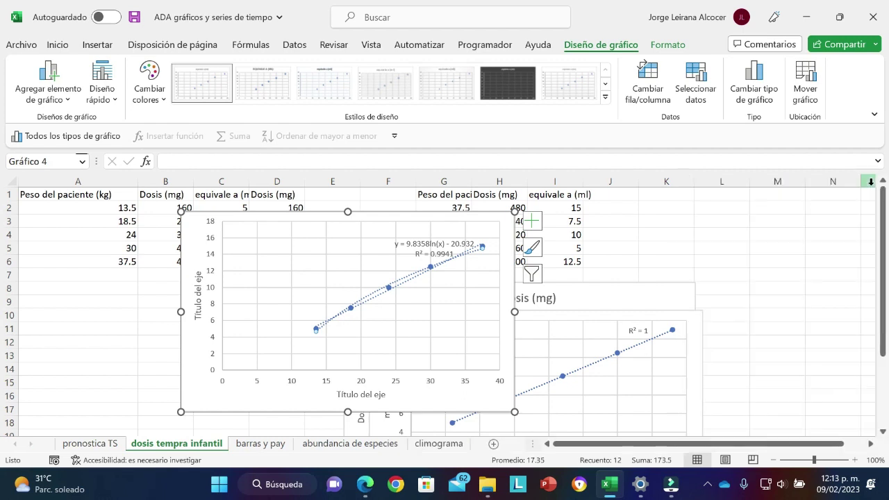
click(398, 284)
key(Delete)
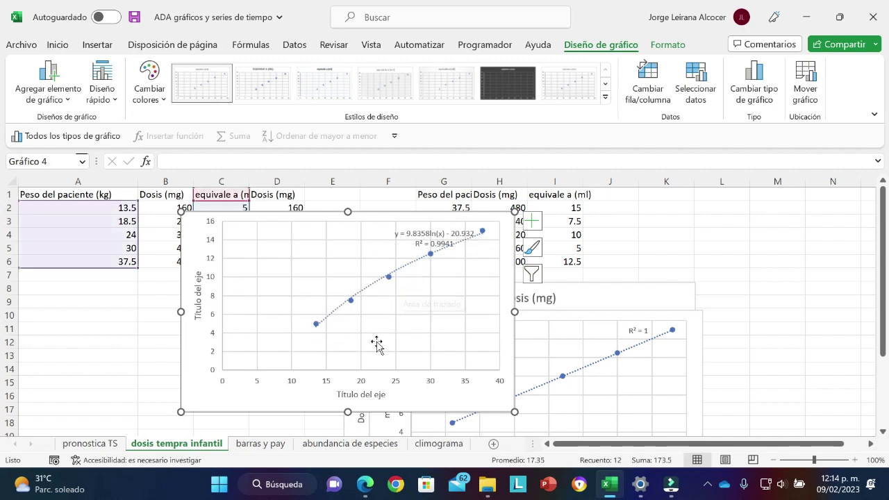
click(368, 396)
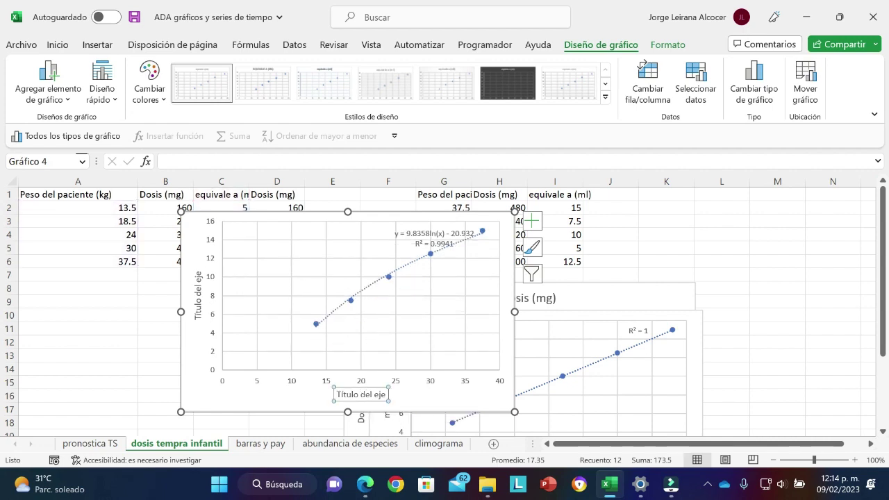
Retitle the horizontal axis 'peso' and the vertical axis 'ml de jarabe'.
drag(337, 394, 386, 394)
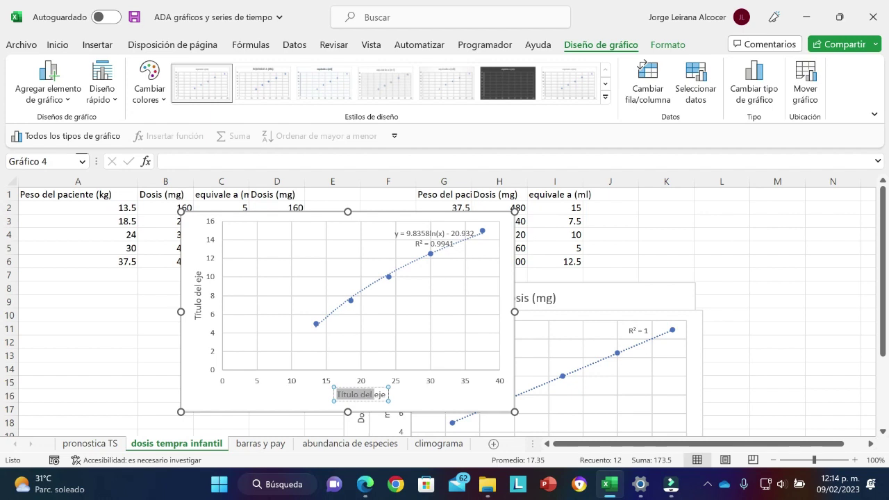
text(peso)
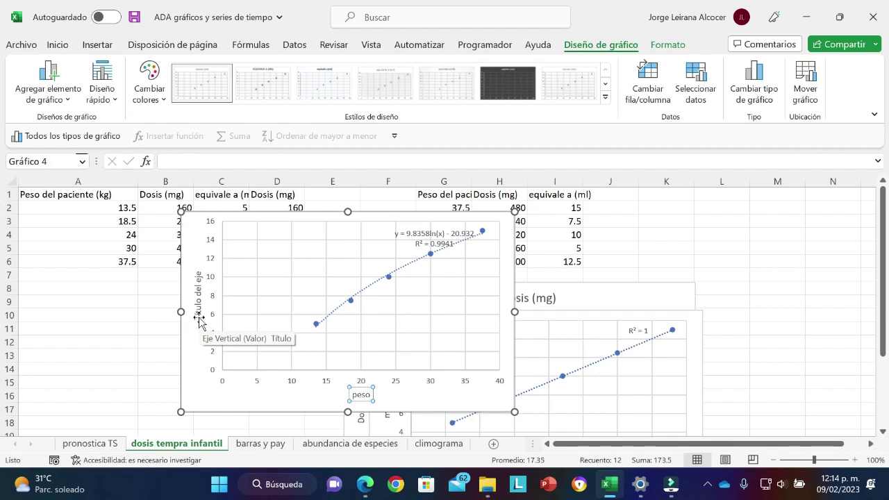
click(199, 319)
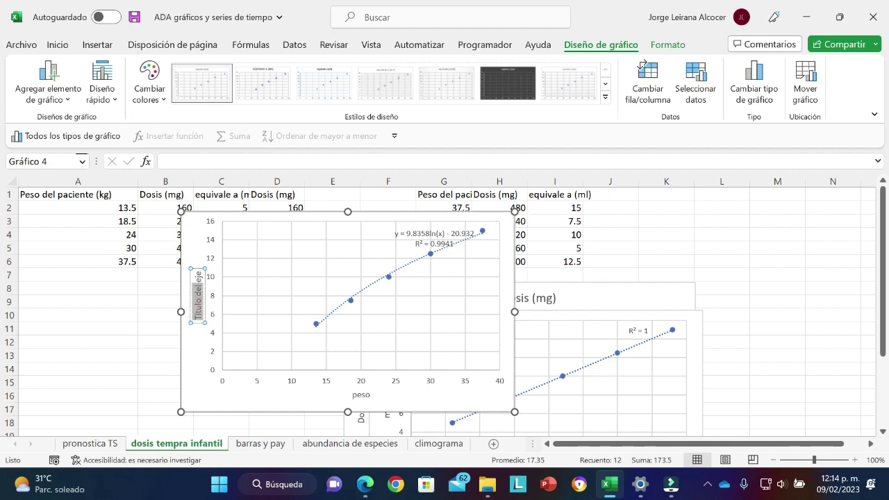
drag(199, 318, 199, 269)
text(ml)
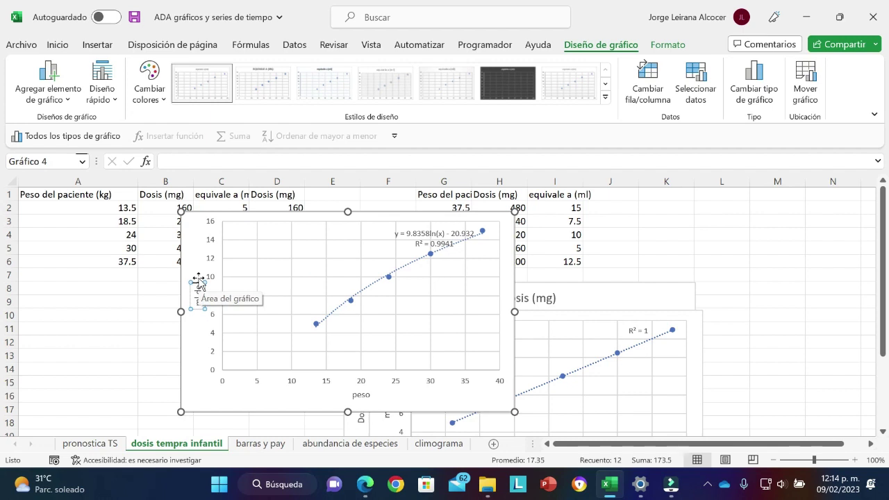
text( de jarabe)
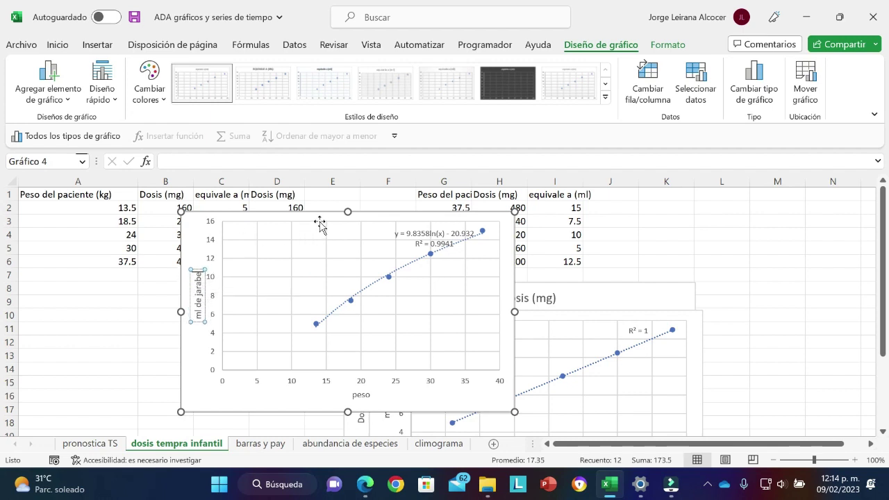
Bound the weight axis from 10 to 38 and move the chart below the second table.
click(294, 387)
right_click(294, 387)
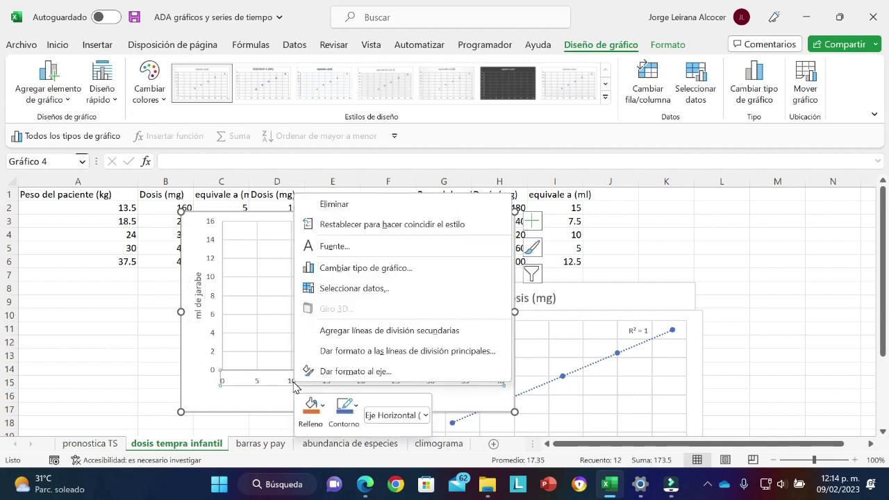
click(330, 373)
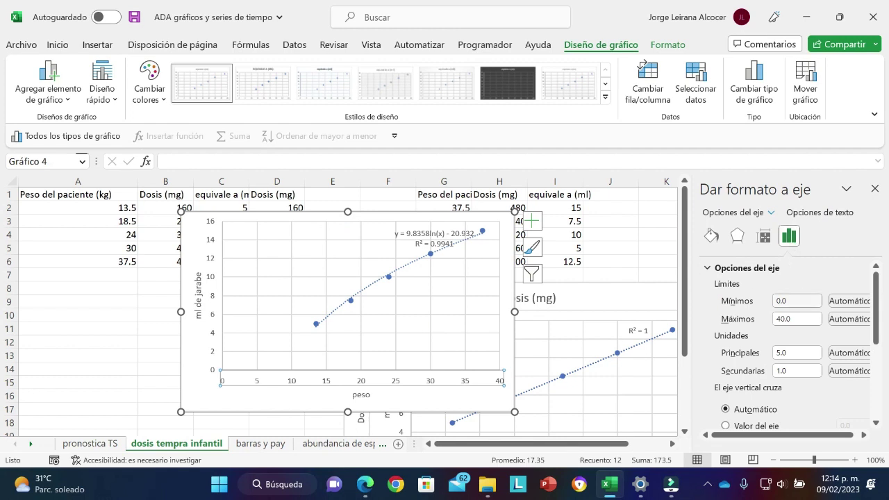
click(795, 301)
drag(793, 299, 777, 305)
text(10)
key(Tab)
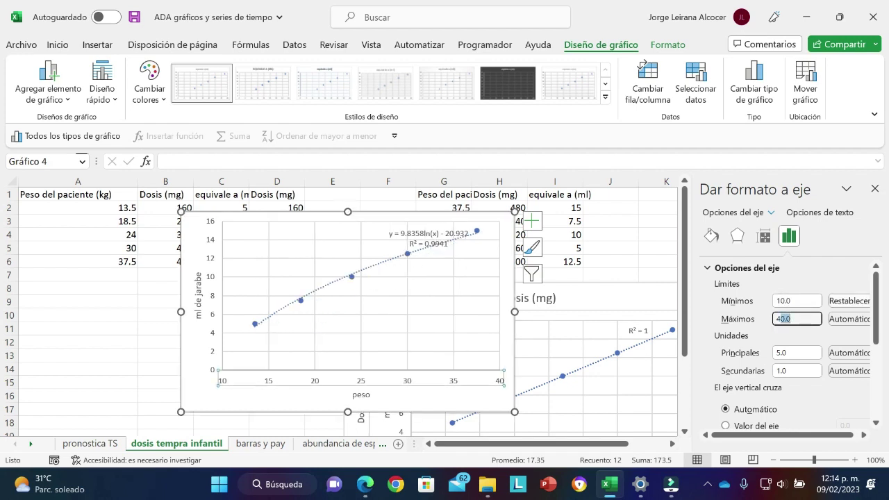
text(4)
key(Return)
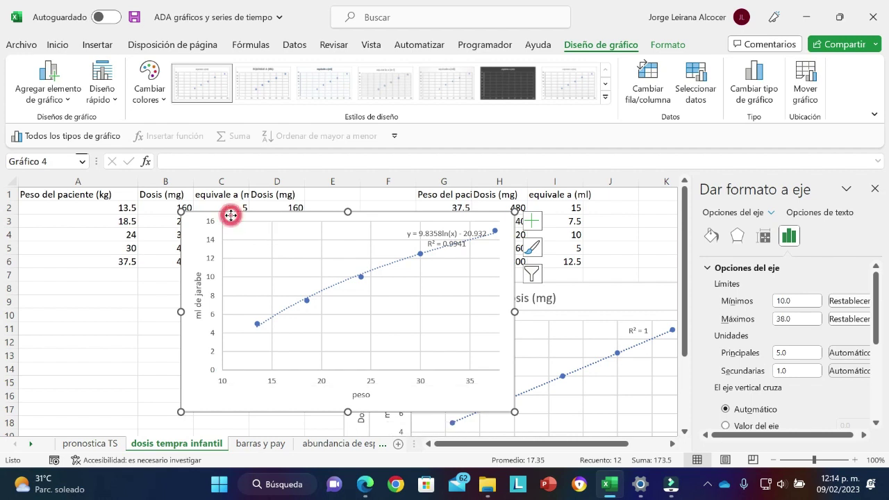
drag(231, 219, 399, 263)
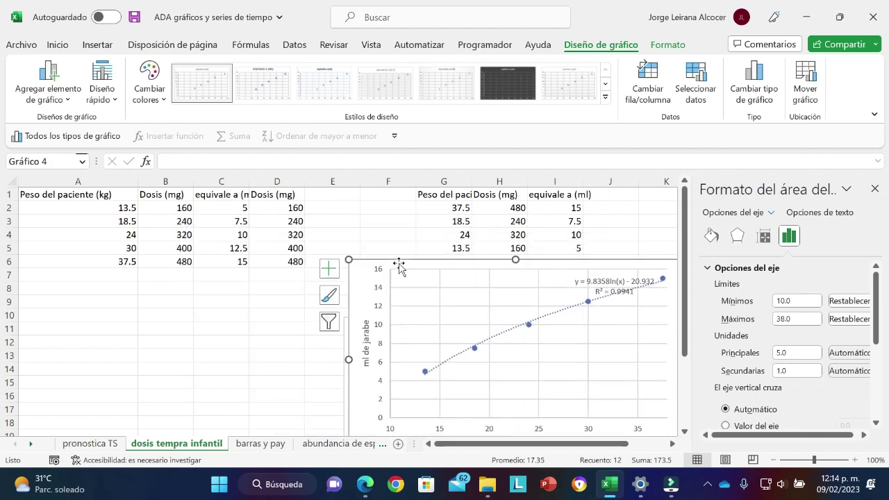
Insert a plain scatter chart of Dosis (mg) against equivale a (ml) from B1:C6.
click(163, 197)
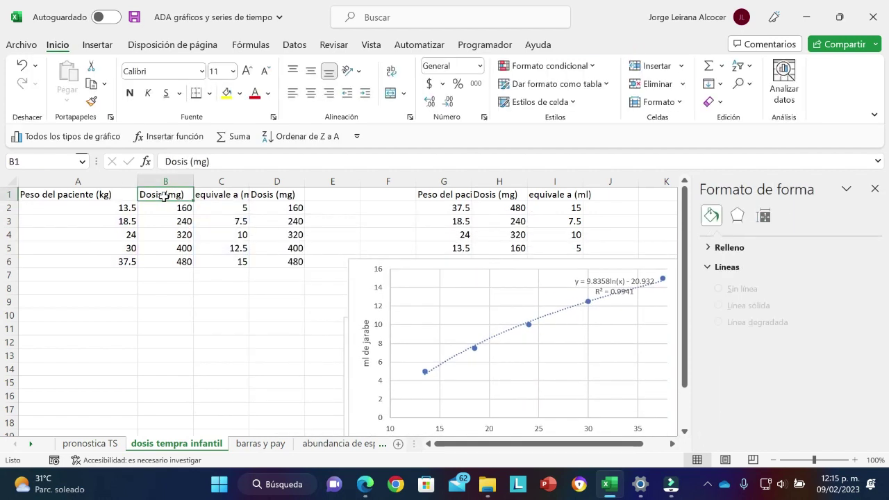
key(ctrl+shift+Down)
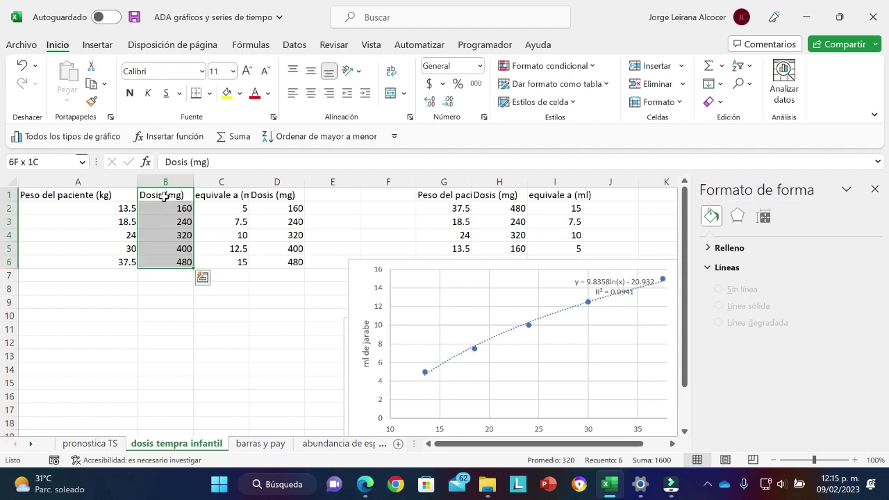
key(shift+Right)
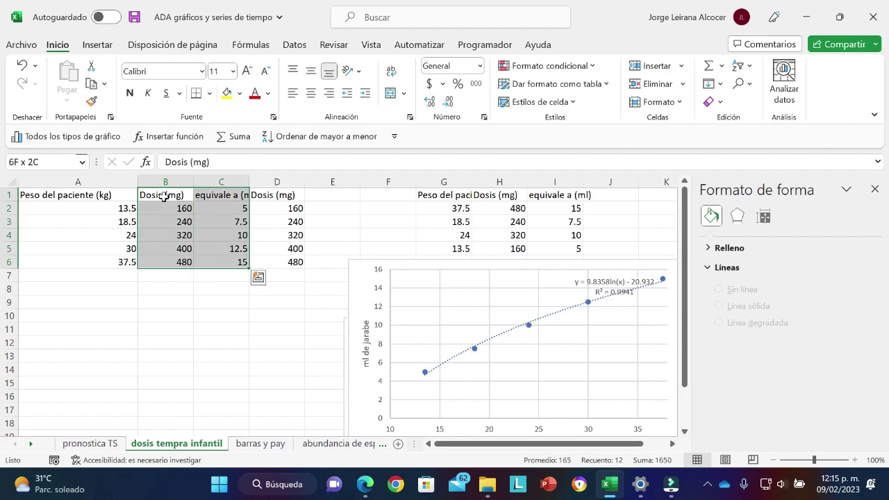
click(98, 44)
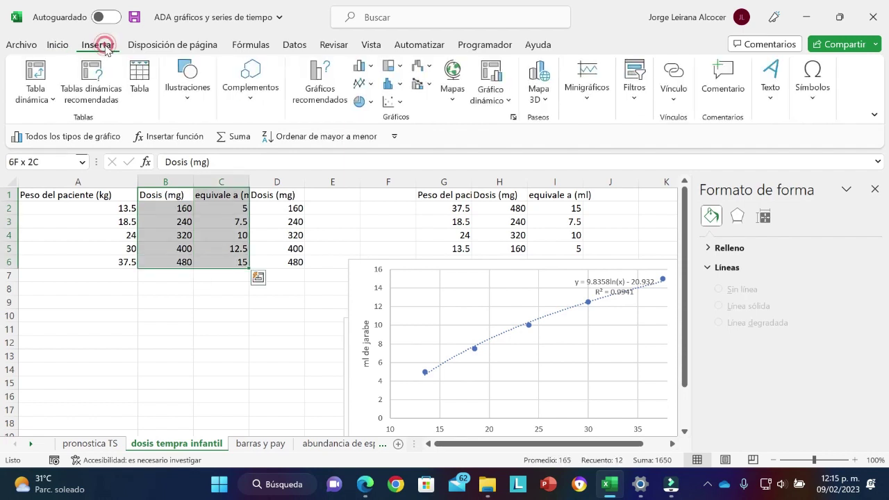
click(393, 102)
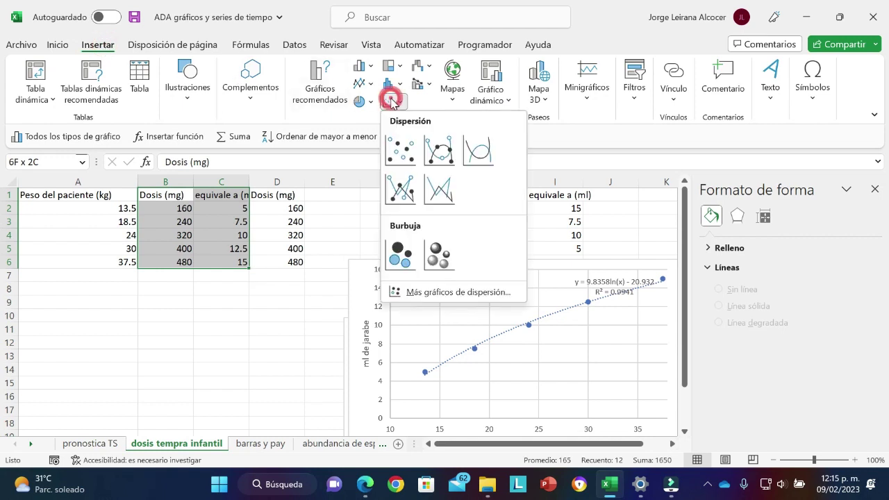
click(400, 148)
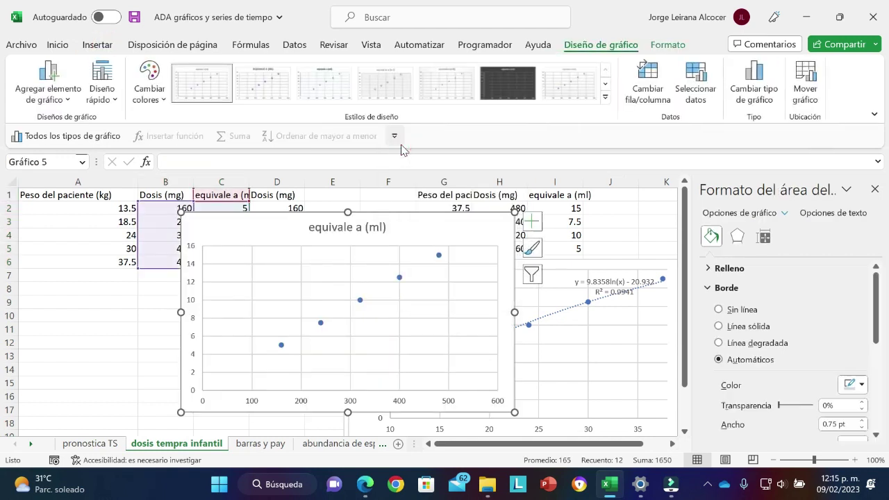
Add axis titles to the dose chart and remove its equivale a (ml) title.
click(532, 221)
click(562, 259)
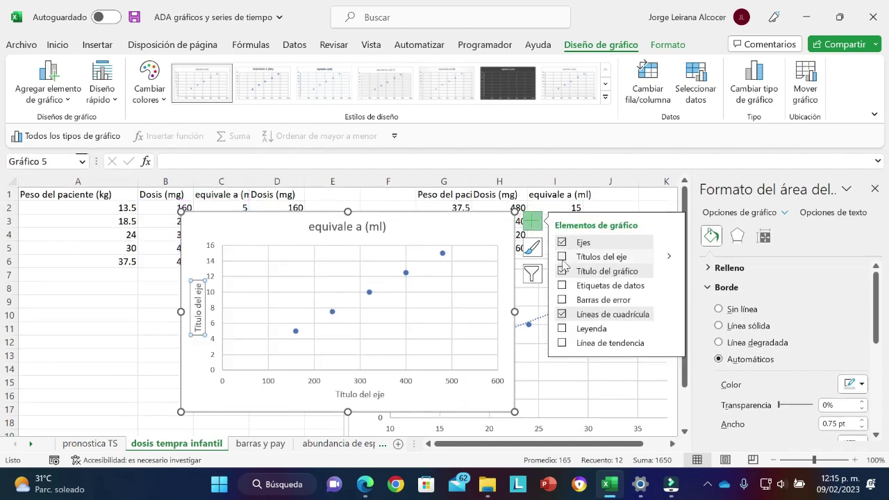
click(562, 271)
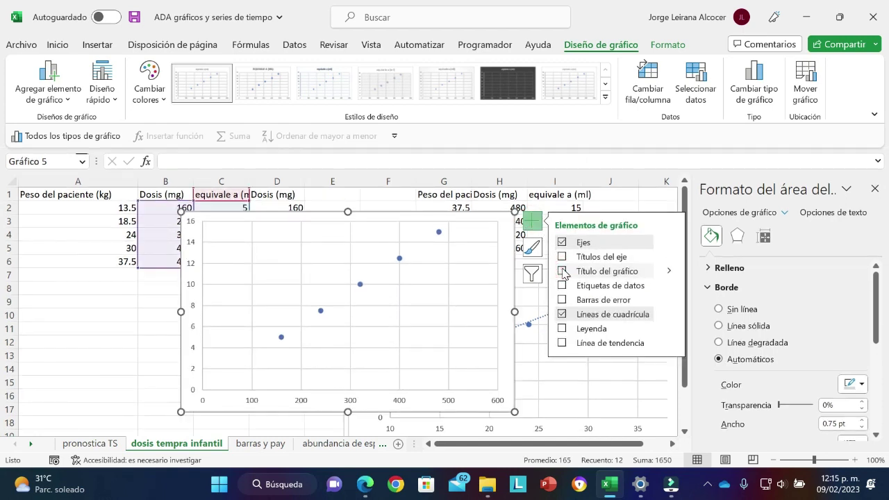
click(562, 258)
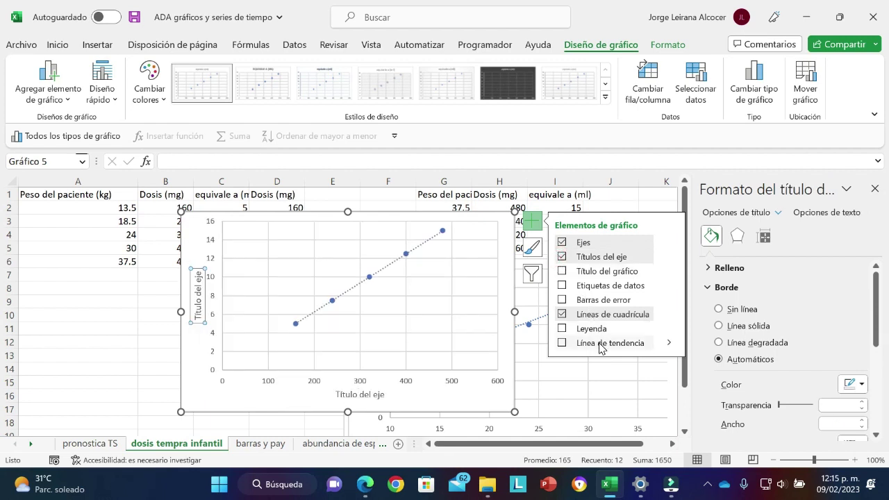
Add a linear trendline labelled y = 0.0313x and R² = 1, placed near the upper points.
click(562, 344)
click(667, 344)
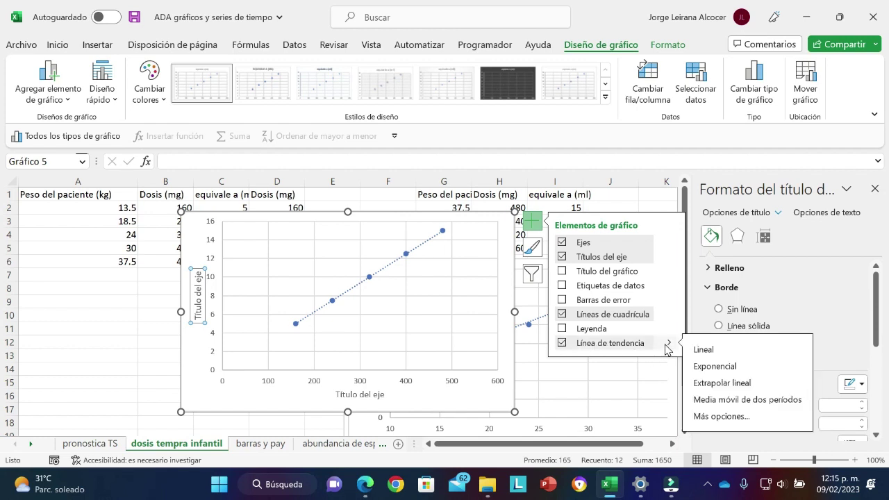
click(712, 417)
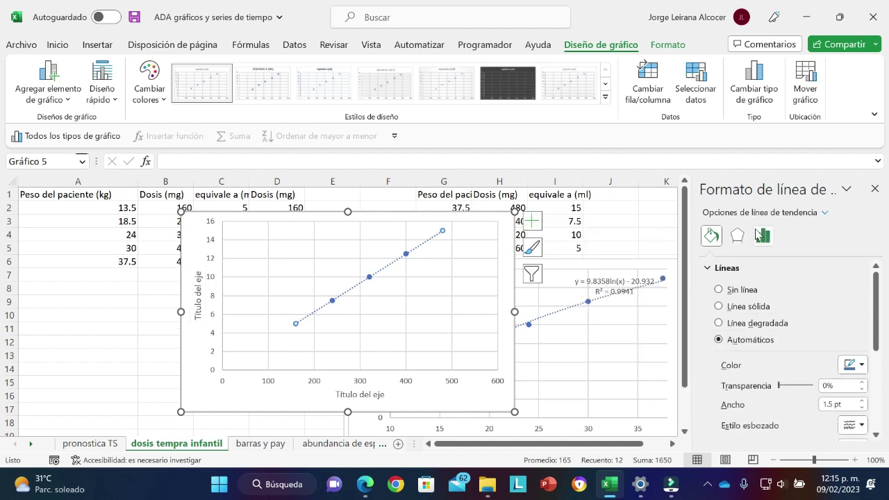
click(762, 238)
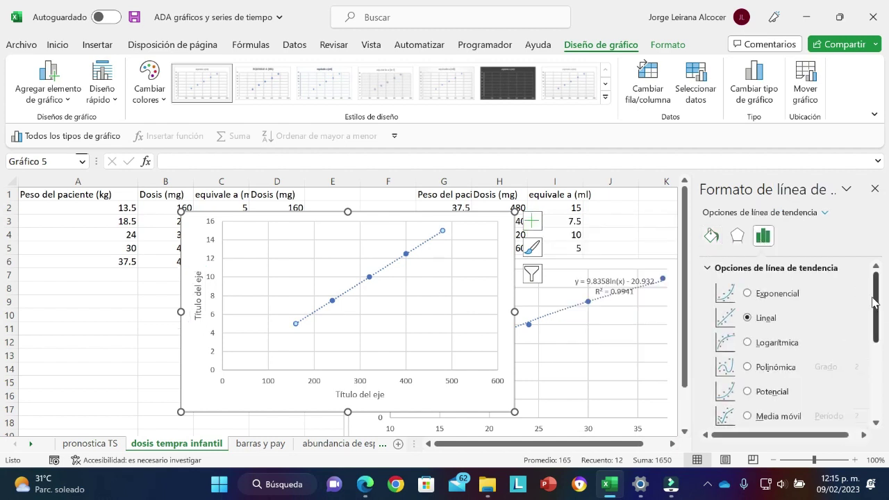
drag(876, 308, 876, 393)
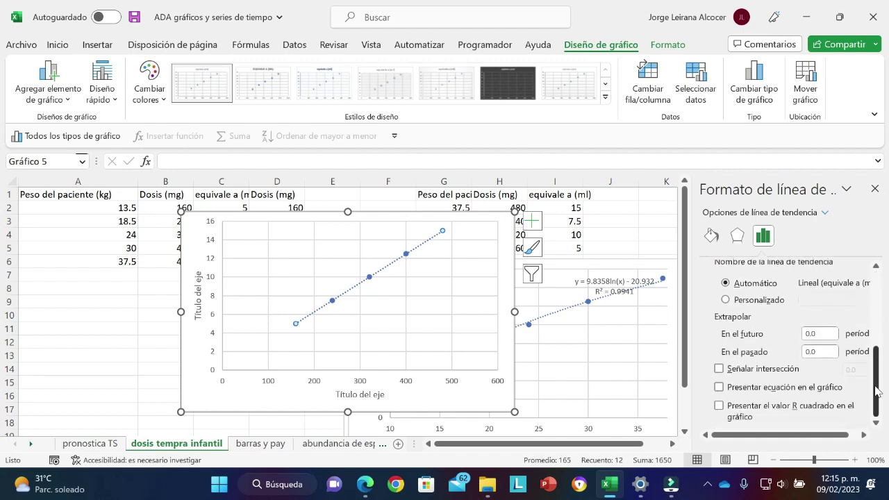
click(719, 388)
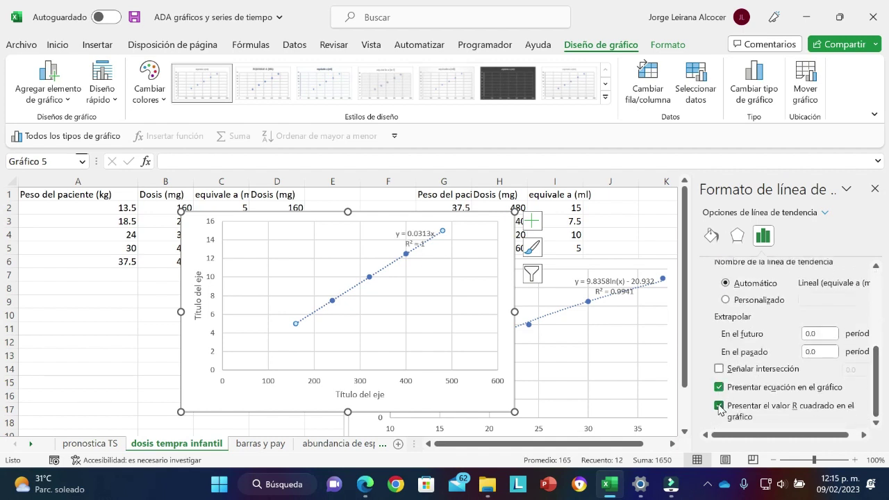
drag(403, 235, 328, 238)
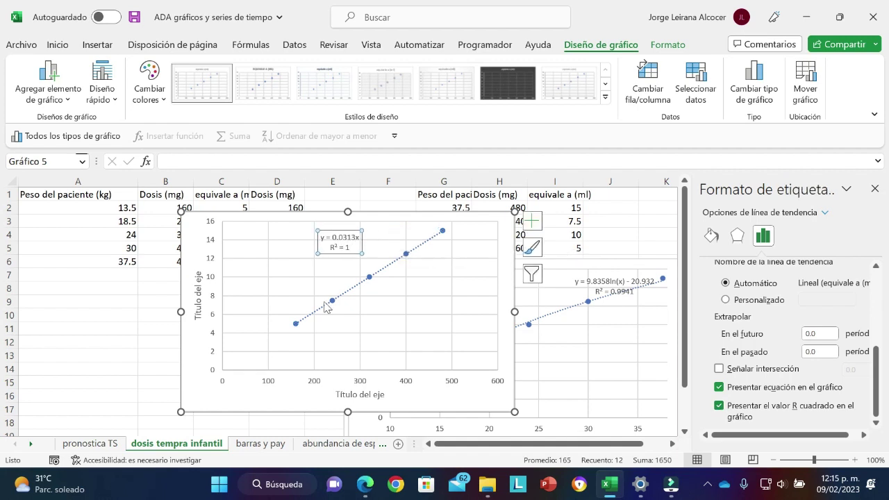
Title the dose chart's axes 'mg de medicamento' (horizontal) and 'ml de jarabe' (vertical).
click(340, 395)
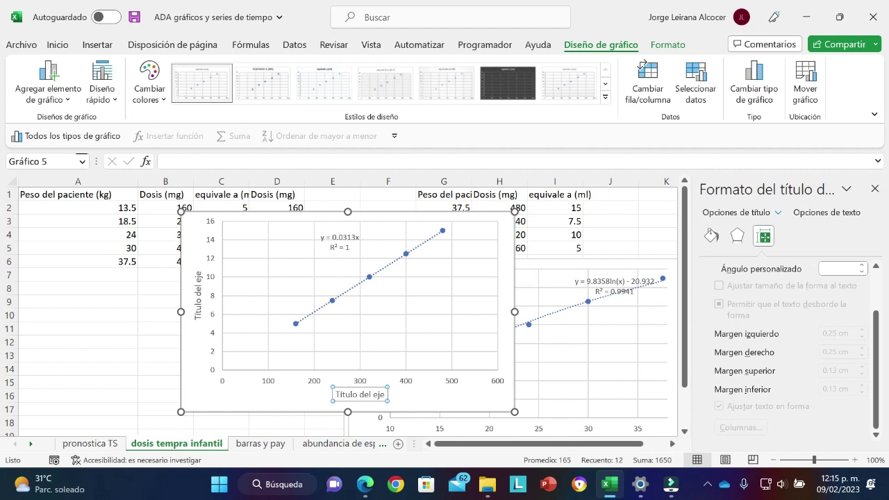
drag(336, 395, 384, 396)
text(mg de)
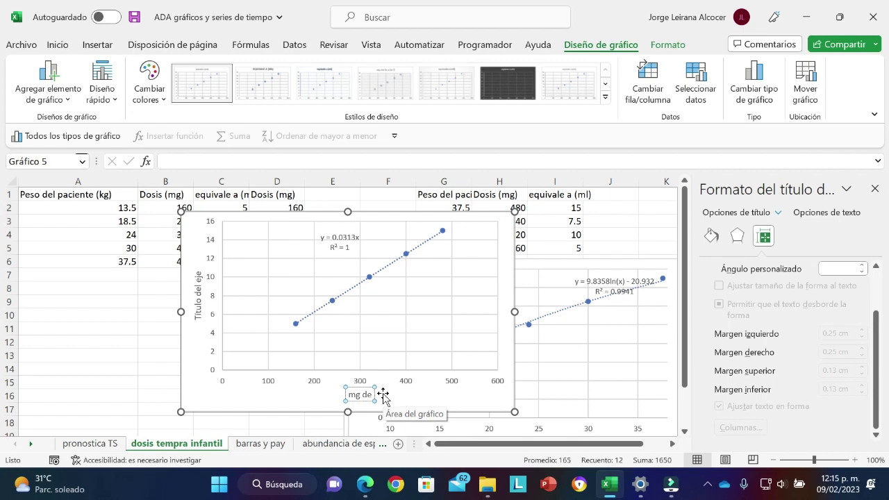
text( medio)
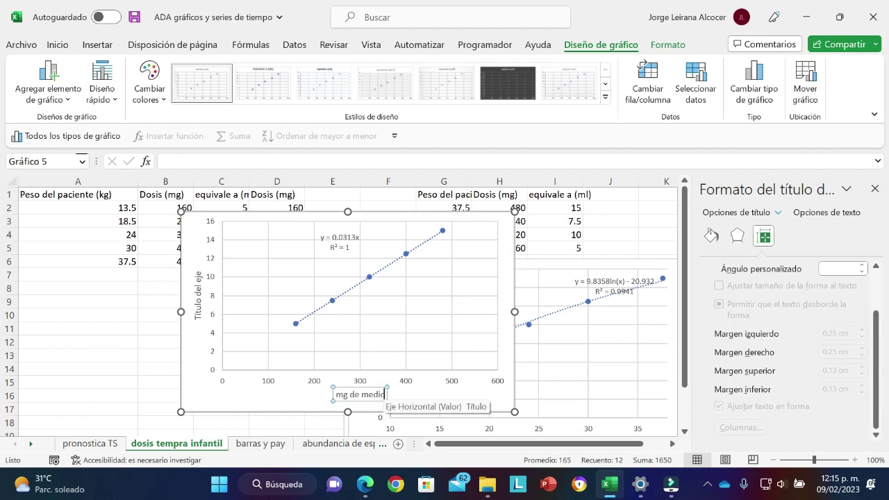
text(ament)
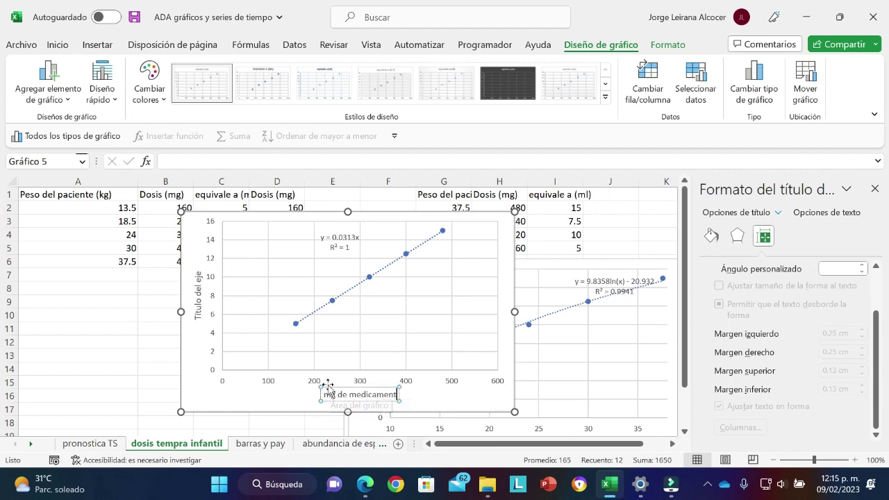
text(o)
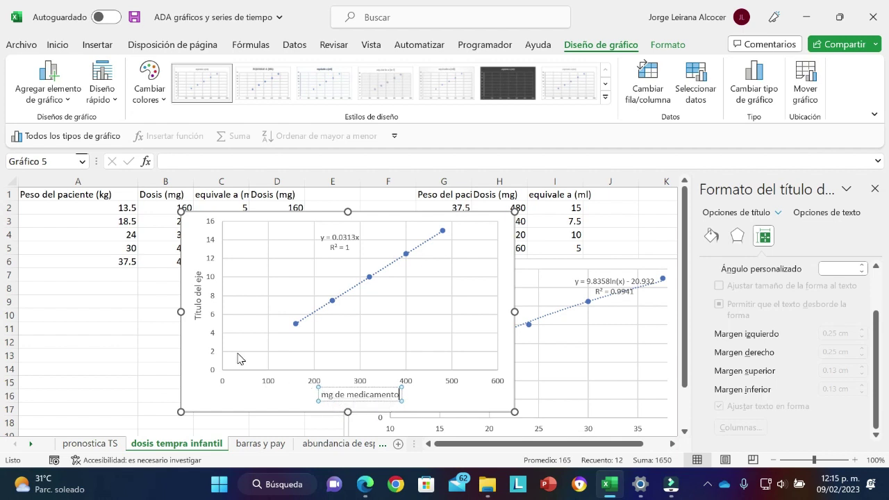
click(198, 318)
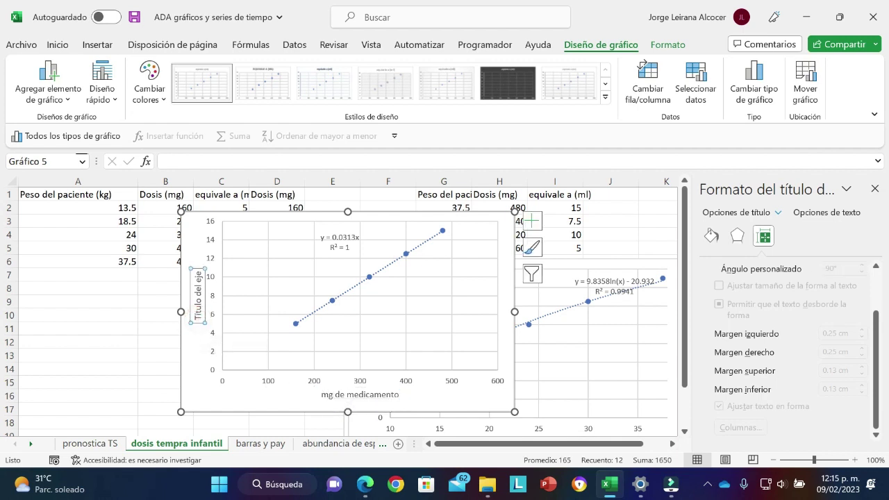
drag(197, 316, 202, 279)
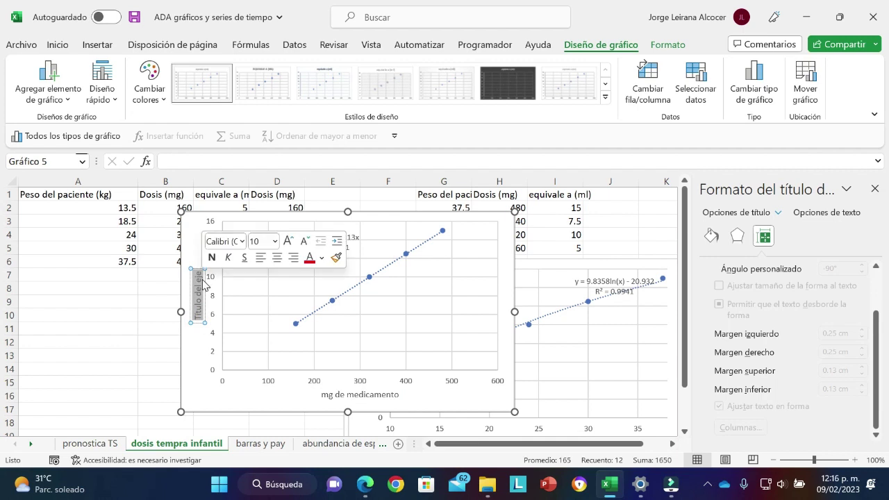
text(ml de)
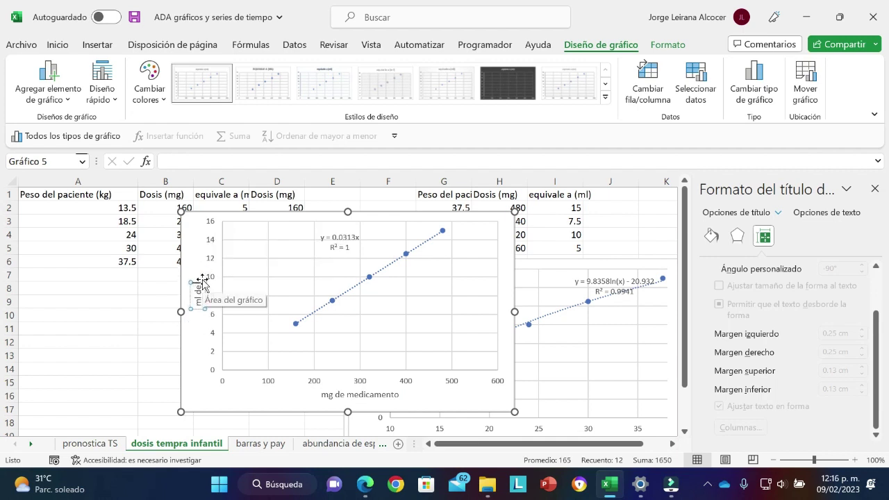
text( jarabe)
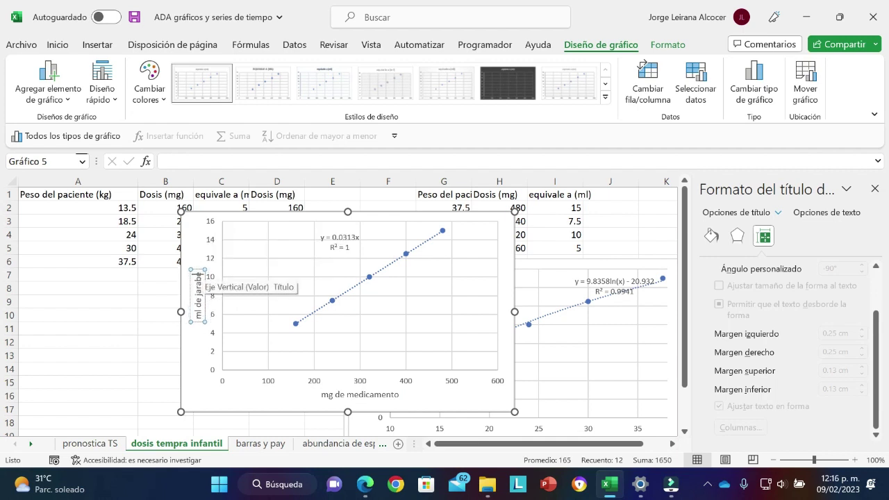
click(270, 387)
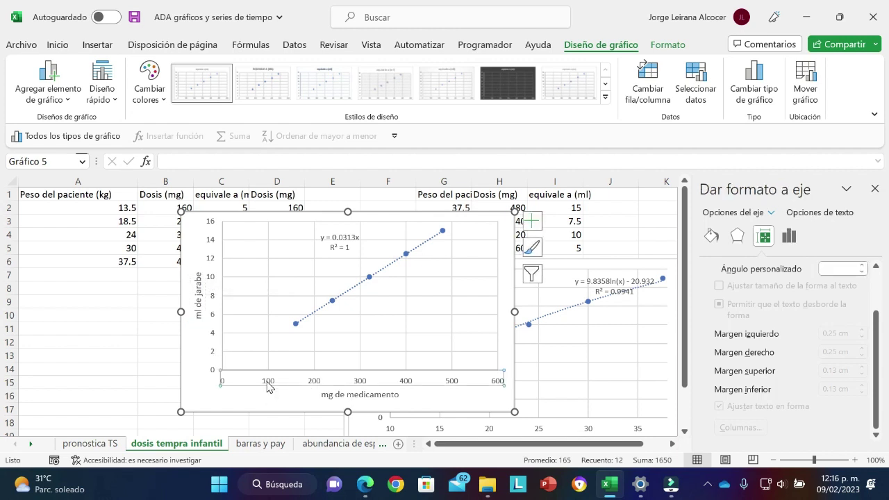
Set the horizontal axis minimum to 100 so the axis spans 100 to 500.
right_click(270, 387)
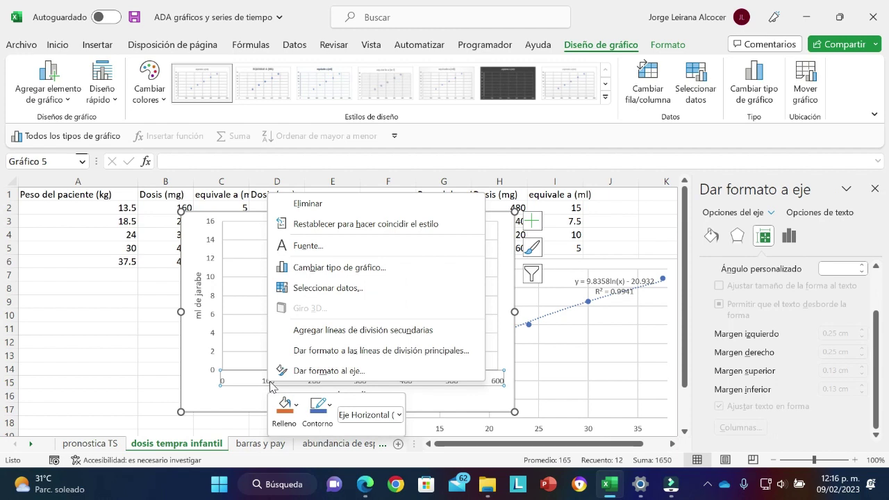
click(796, 237)
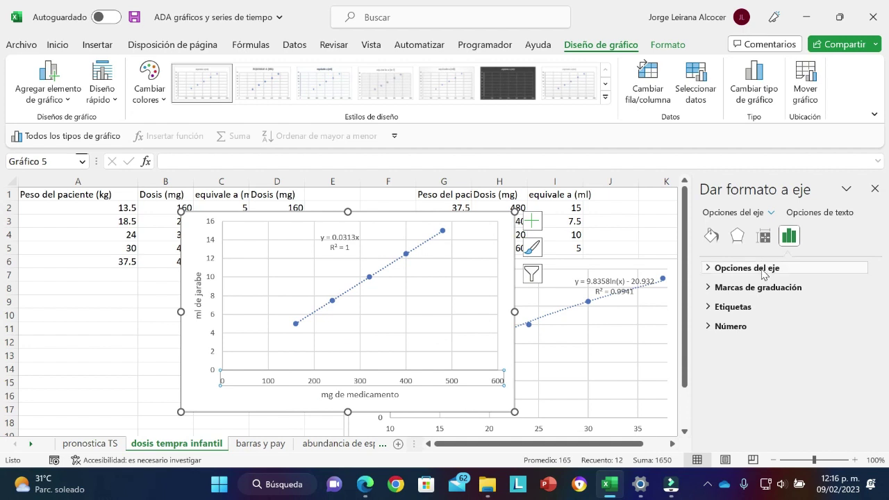
click(764, 270)
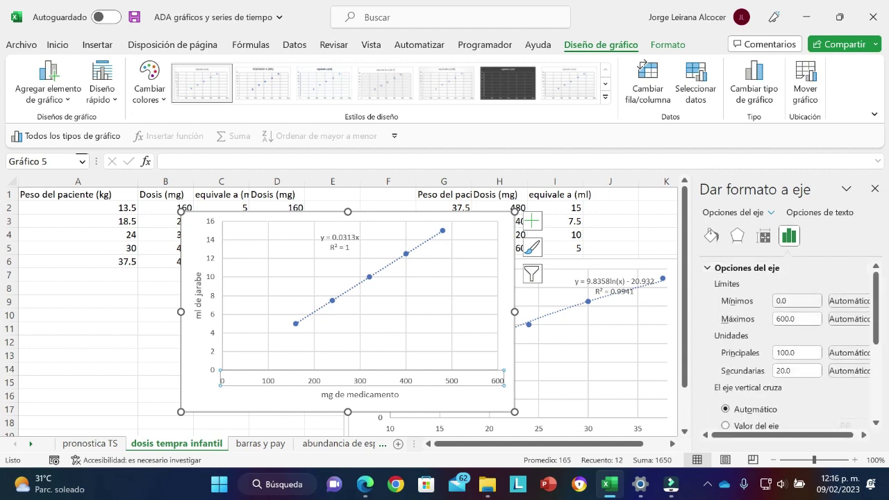
drag(795, 300, 771, 307)
text(10)
key(Tab)
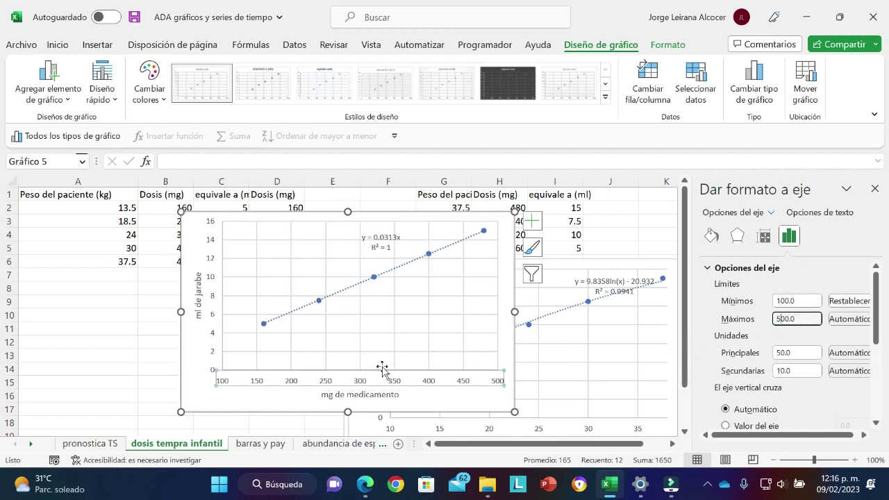
Move the dose chart lower on the sheet, below the weight chart.
click(148, 384)
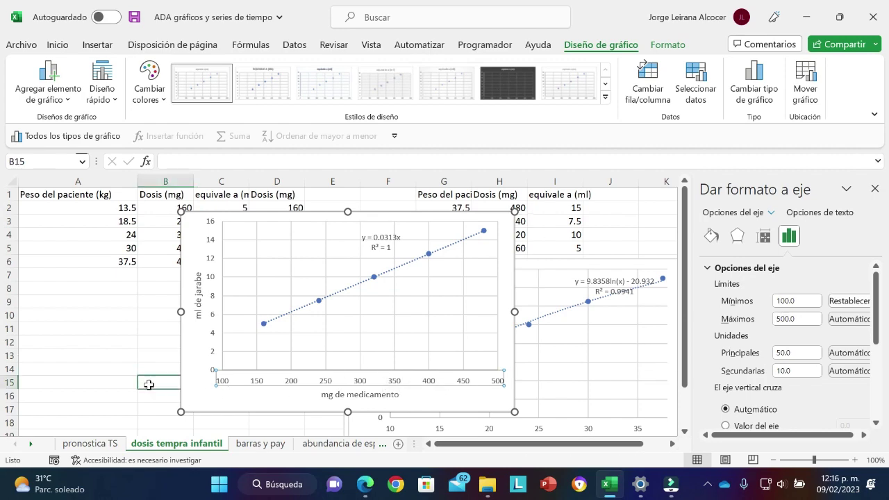
click(275, 234)
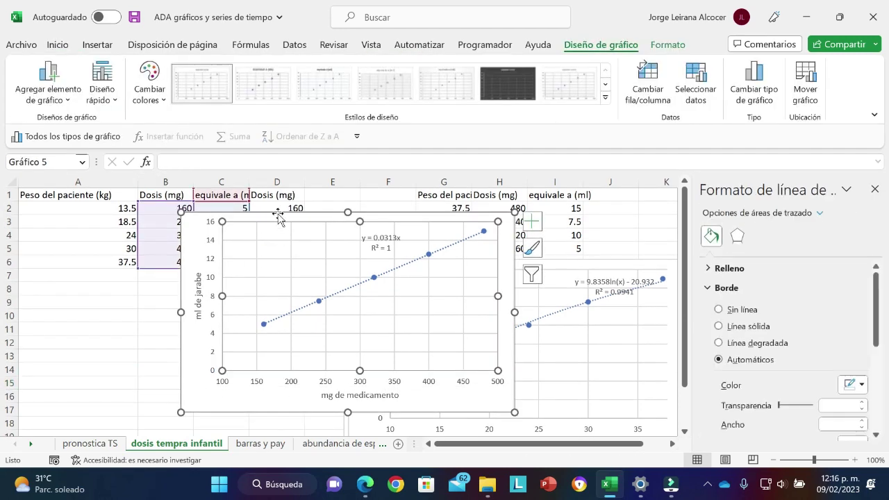
mouse_move(277, 216)
mouse_down()
mouse_move(451, 334)
mouse_move(461, 412)
mouse_up()
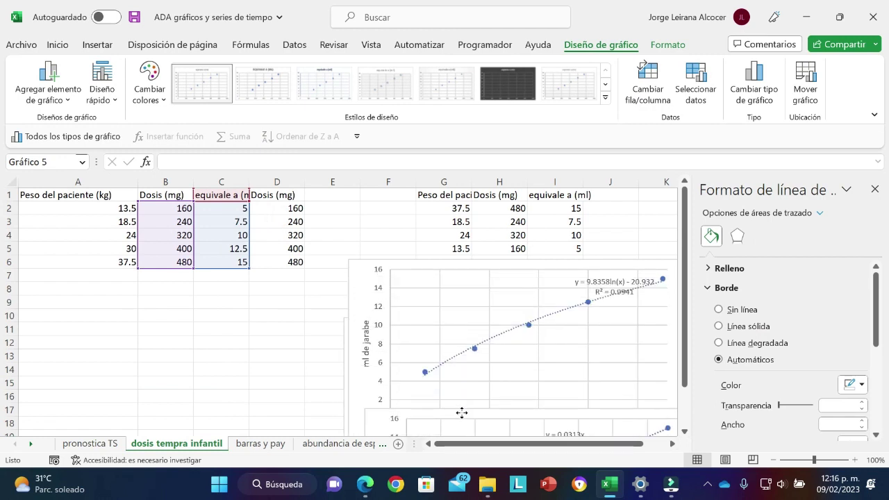
click(238, 249)
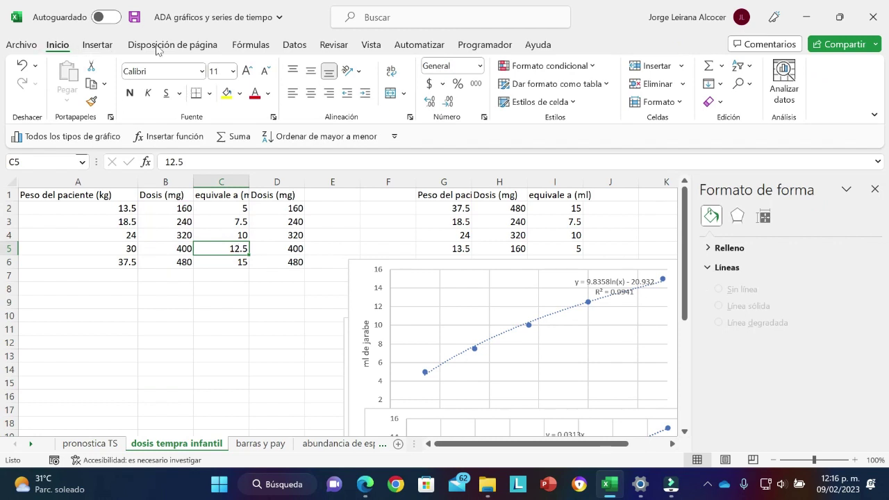
Start a Coeficiente de correlación analysis from Análisis de datos, with first-row labels.
click(291, 46)
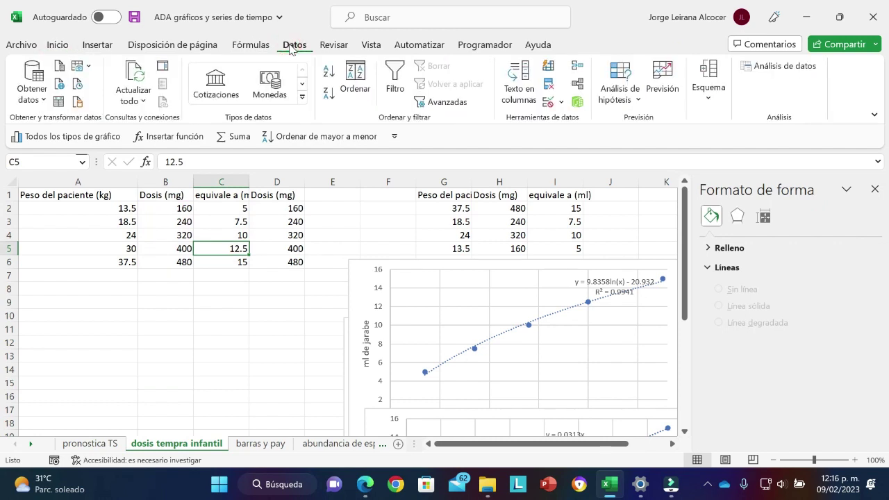
click(748, 71)
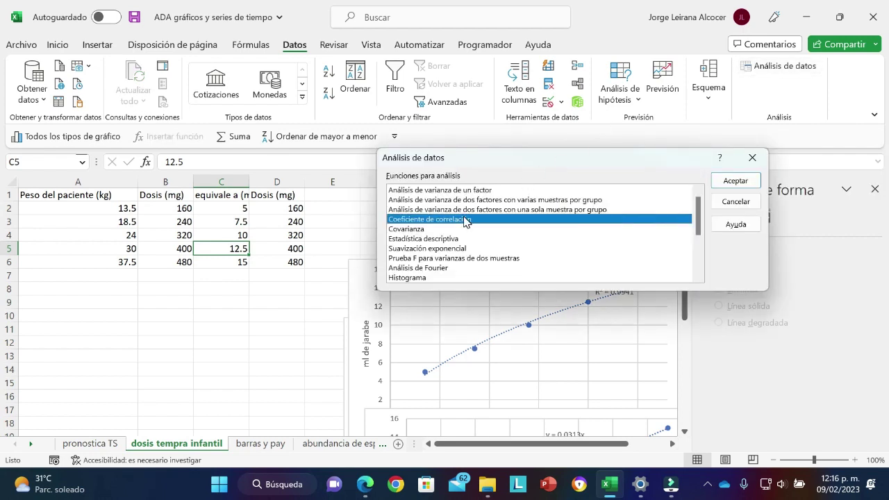
click(729, 182)
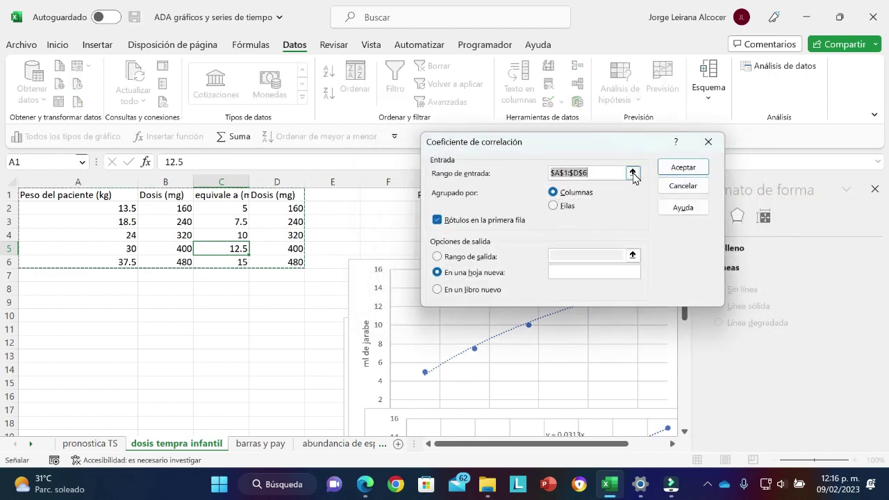
click(436, 220)
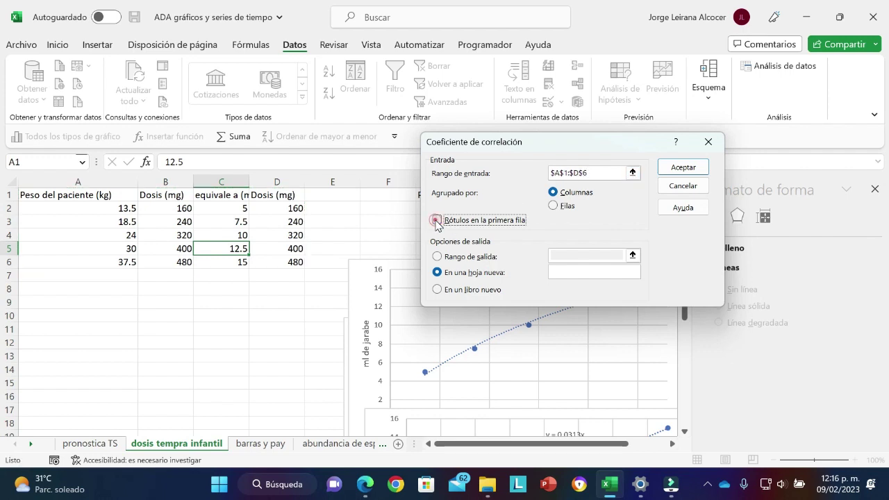
click(437, 220)
Correlate input range A1:C6 into a new sheet and check the values in B3, B4 and C4.
click(633, 173)
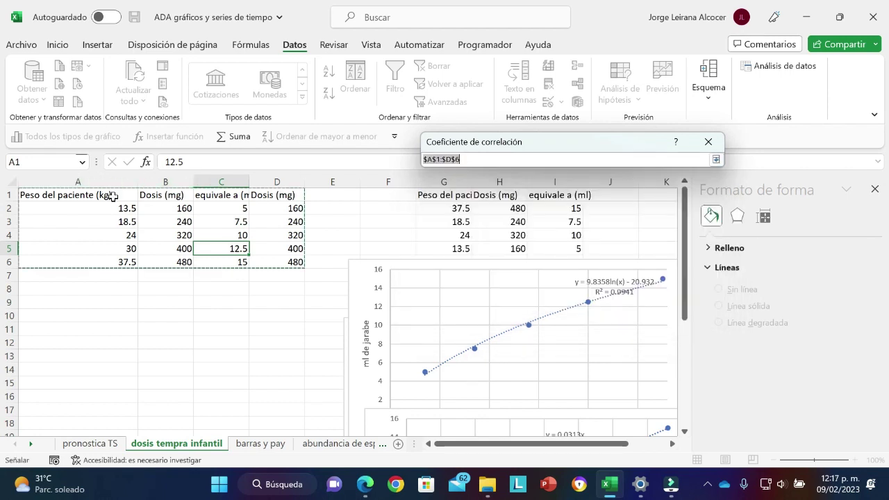
mouse_move(109, 194)
mouse_down()
mouse_move(177, 219)
mouse_move(217, 266)
mouse_up()
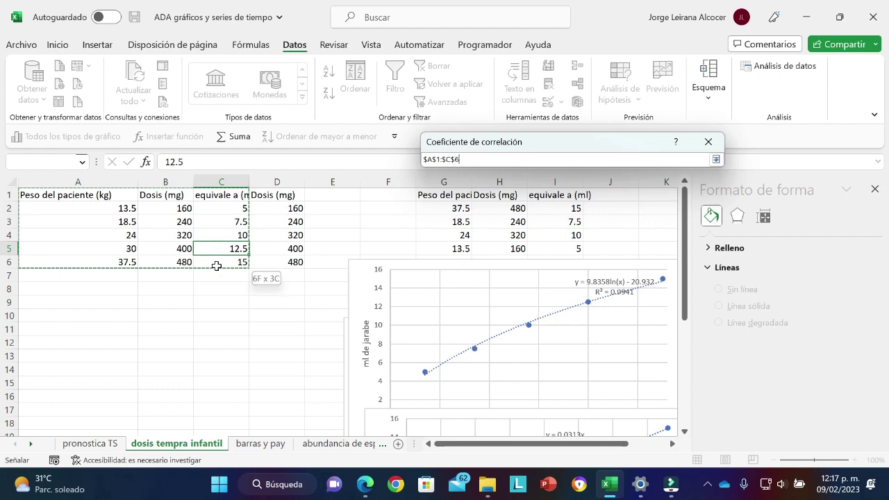
click(715, 159)
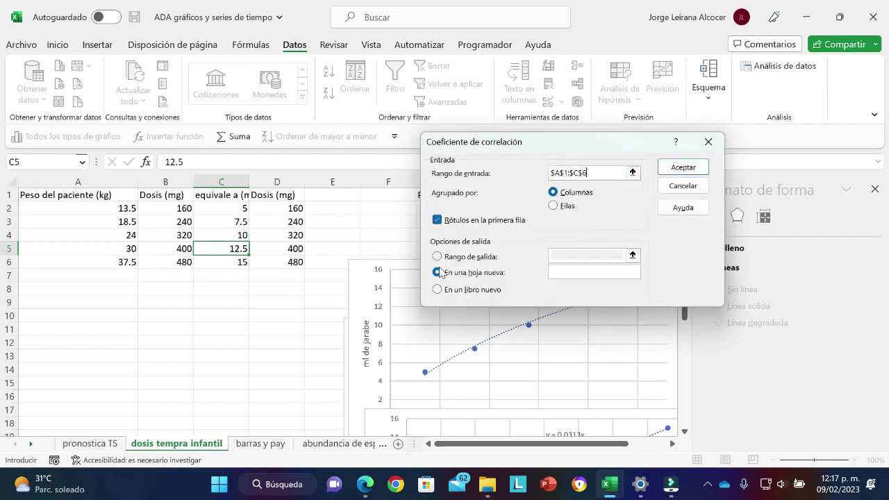
click(678, 170)
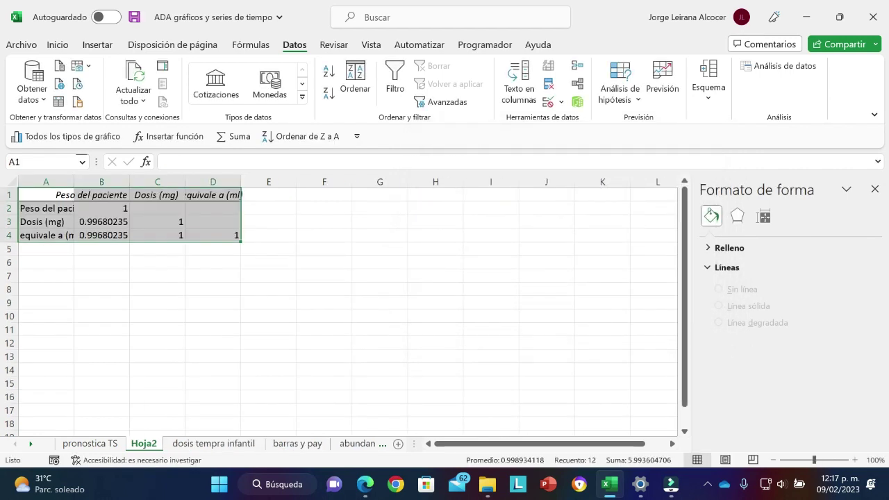
click(97, 223)
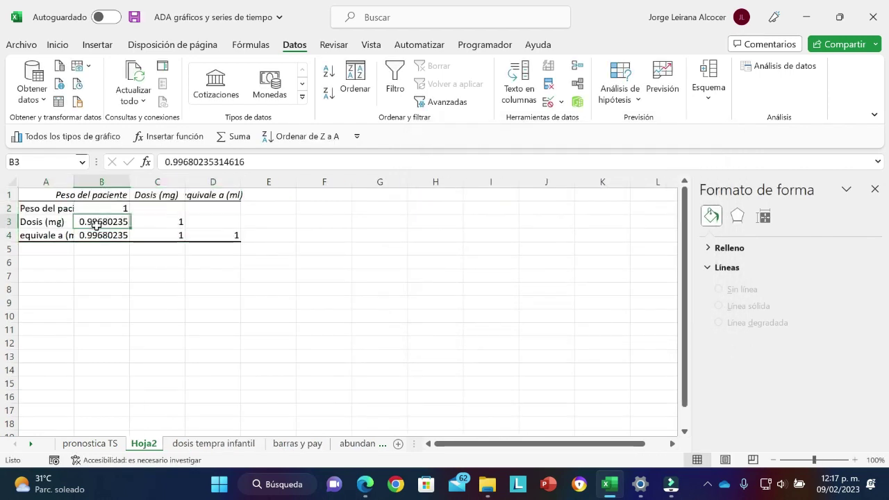
click(99, 235)
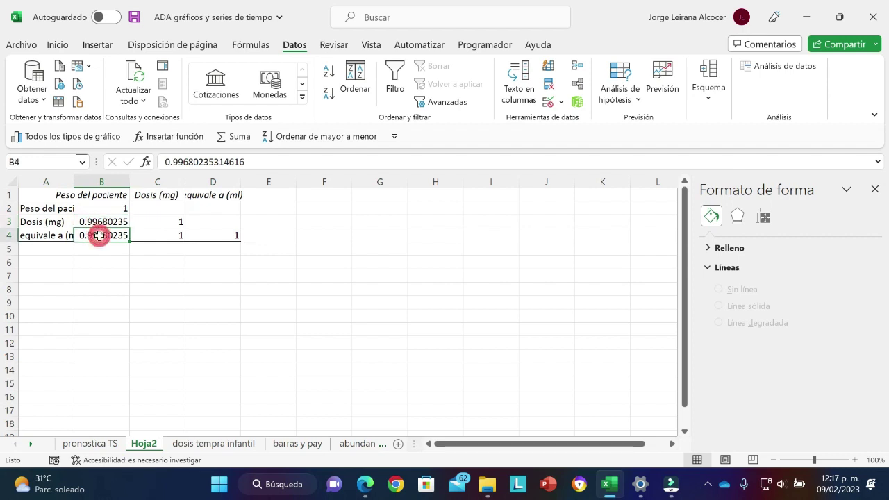
click(147, 236)
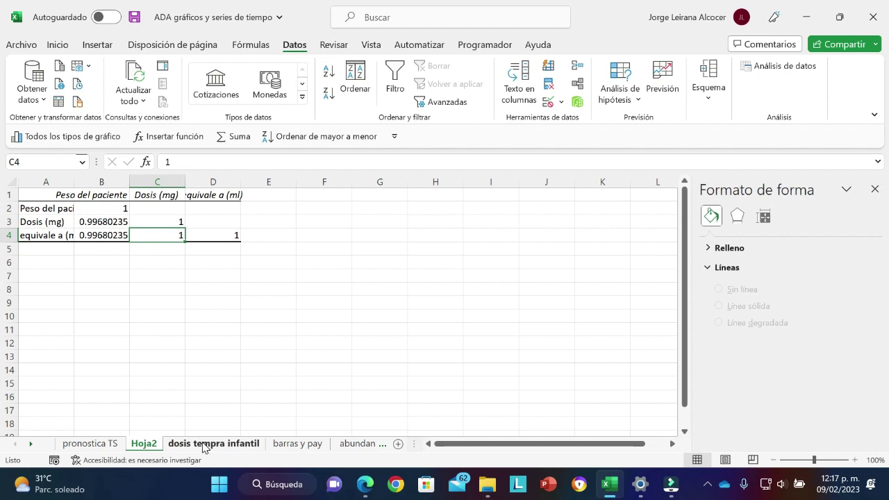
Delete the pie chart on the barras y pay sheet.
click(282, 444)
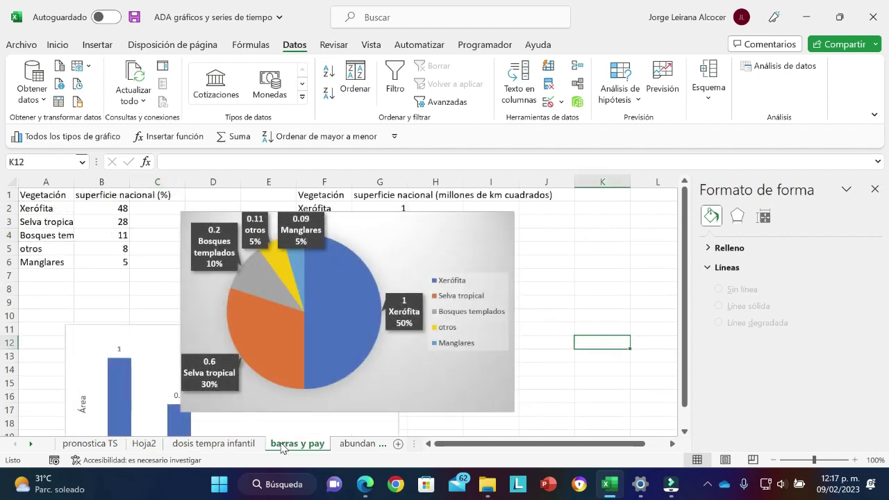
click(346, 396)
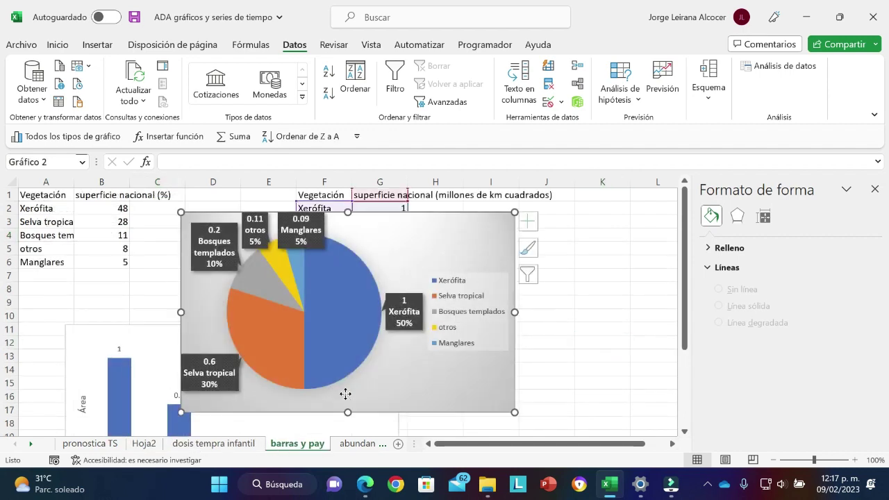
key(Delete)
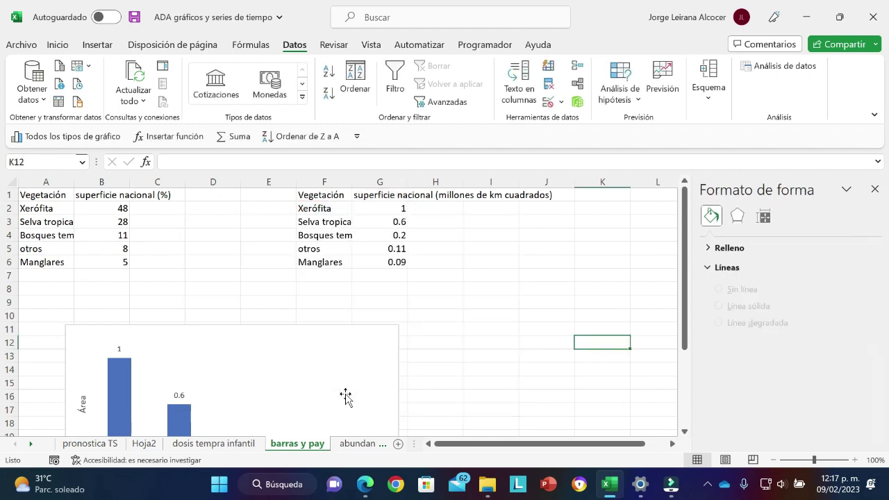
Remove the bar chart and select the vegetation data in F1:G6.
click(345, 397)
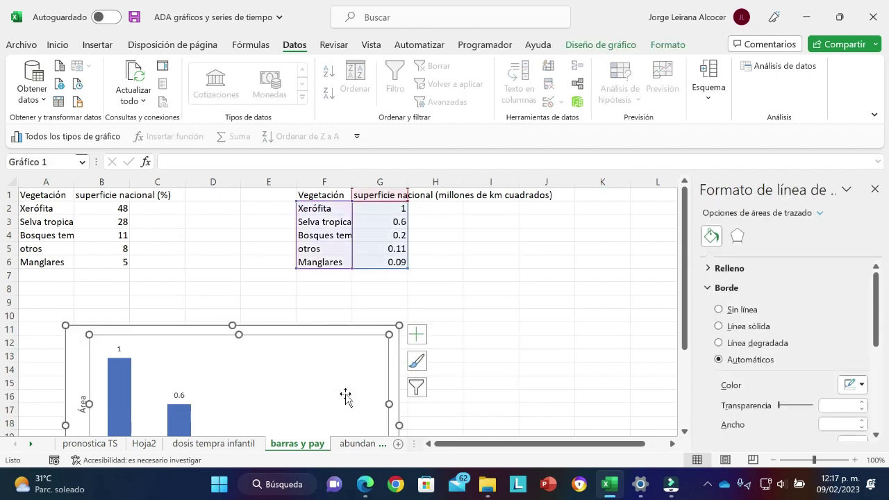
click(385, 315)
click(373, 334)
key(ctrl+z)
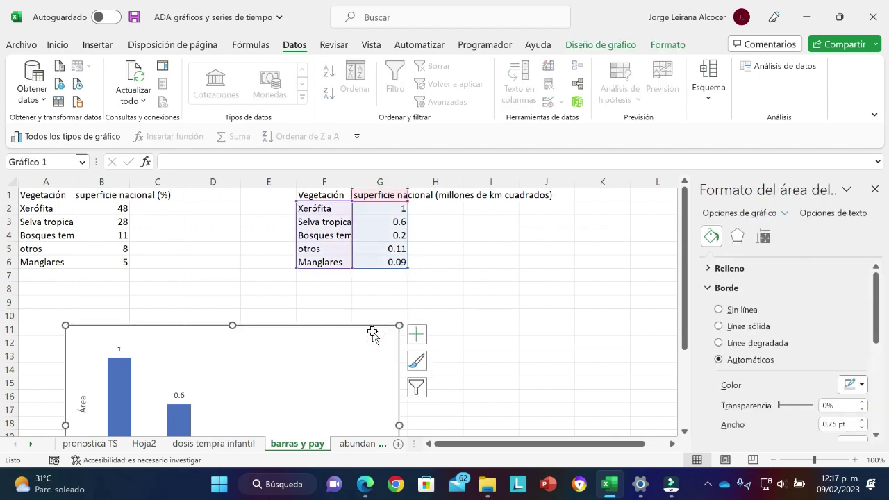
key(ctrl+z)
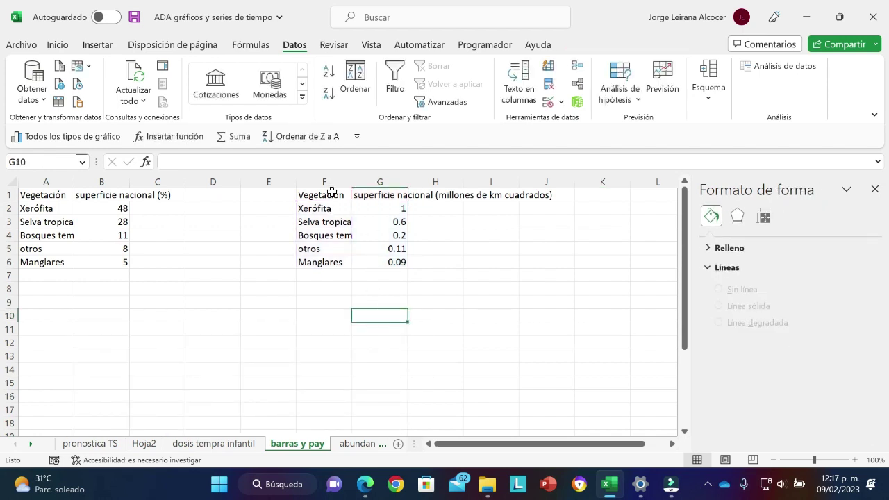
drag(332, 193, 383, 258)
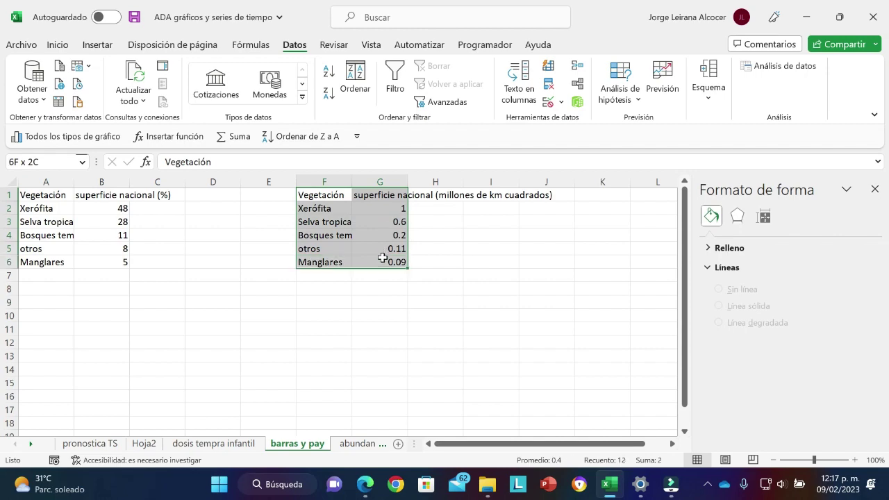
Insert a recommended Columnas agrupadas chart of the F1:G6 vegetation data.
click(101, 43)
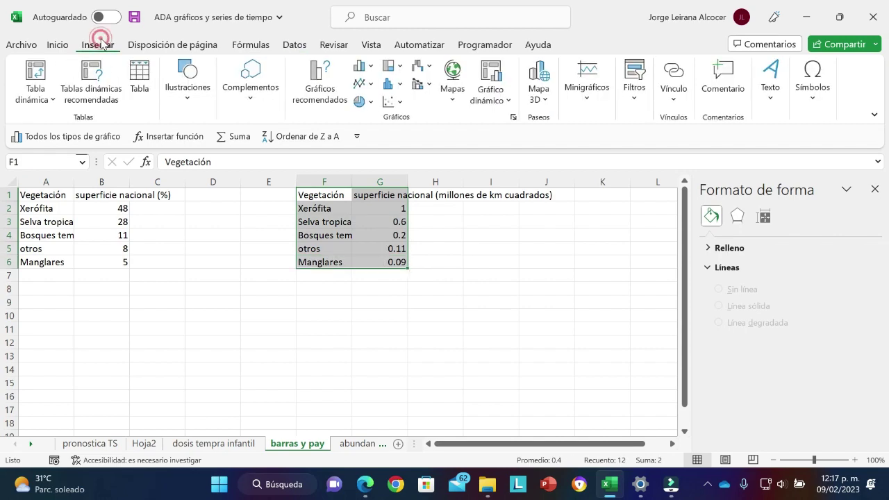
click(317, 80)
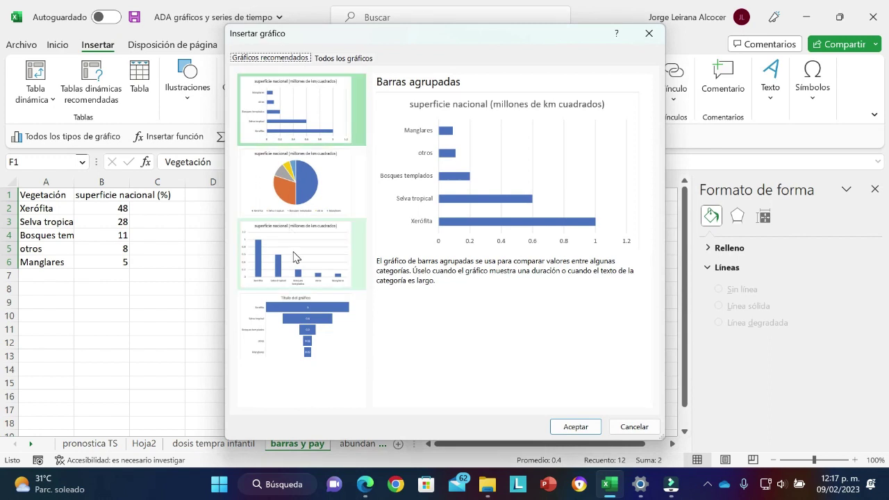
click(294, 254)
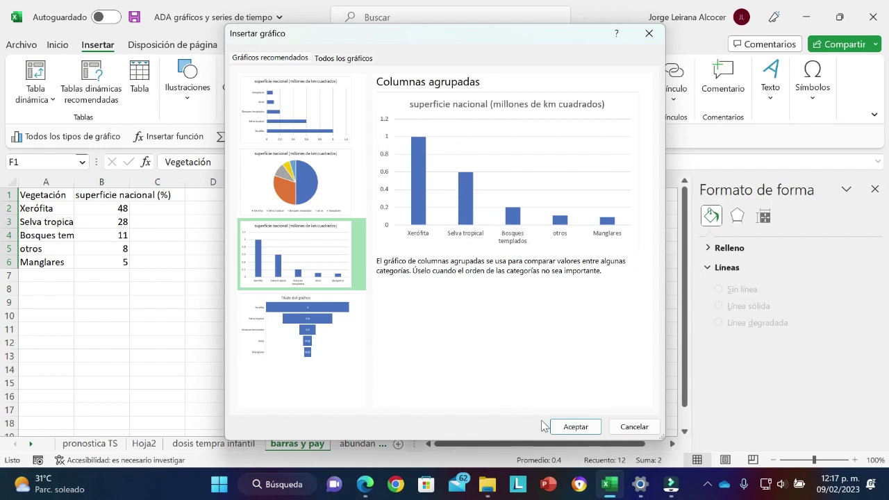
click(561, 428)
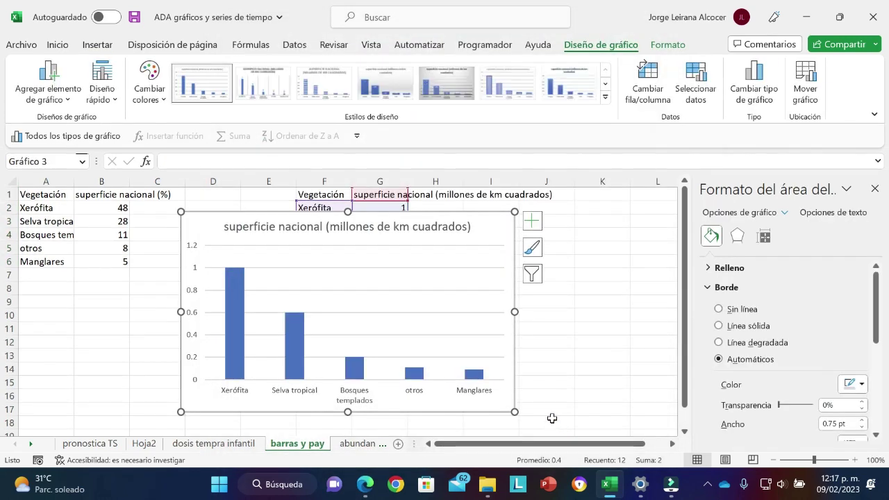
Add axis titles to the column chart and set the vertical one to 'Millones de km cuadrados'.
click(534, 222)
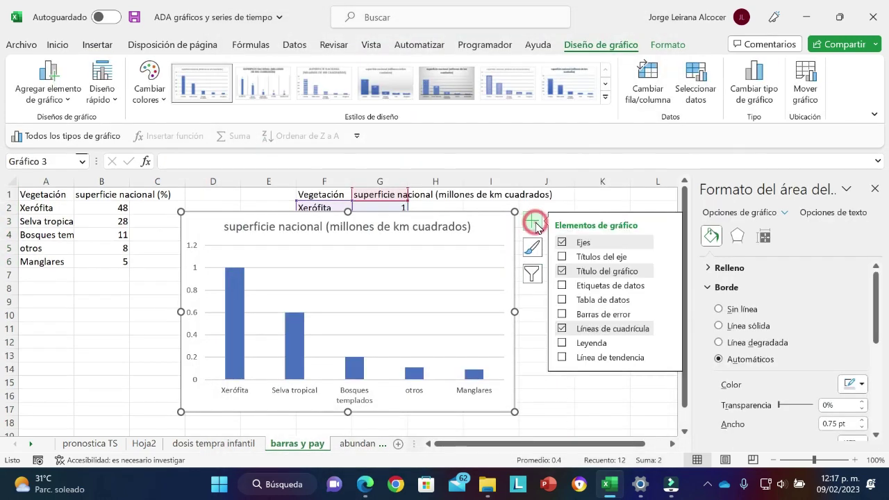
click(562, 257)
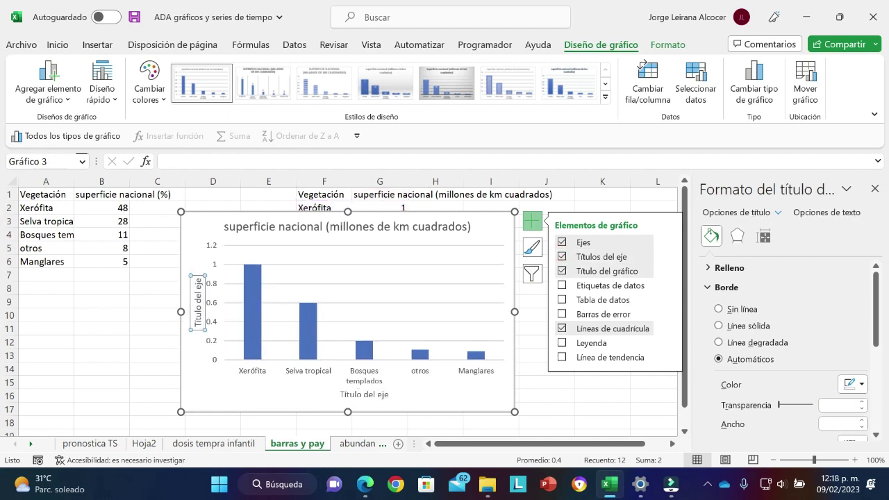
drag(197, 326, 200, 278)
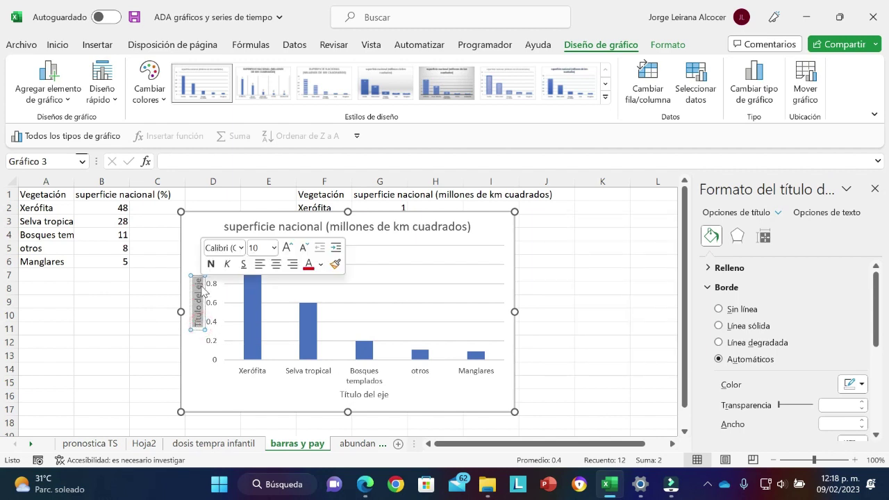
text(Mill)
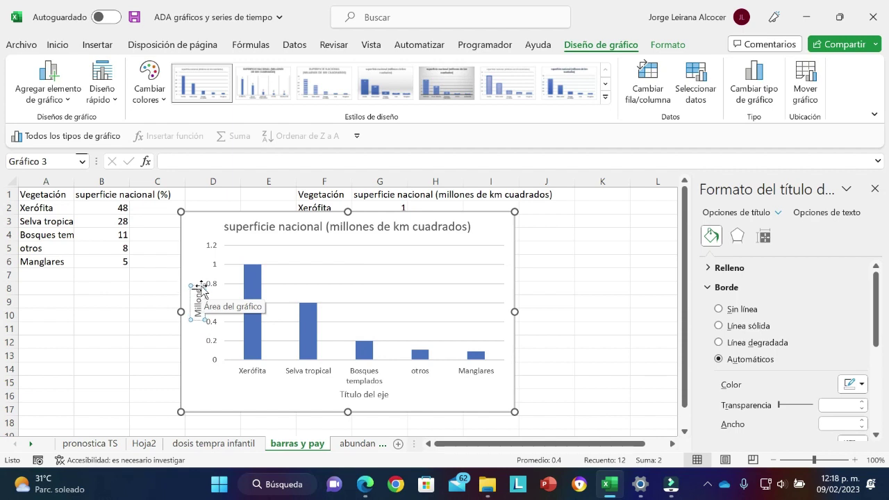
text(ones de km c)
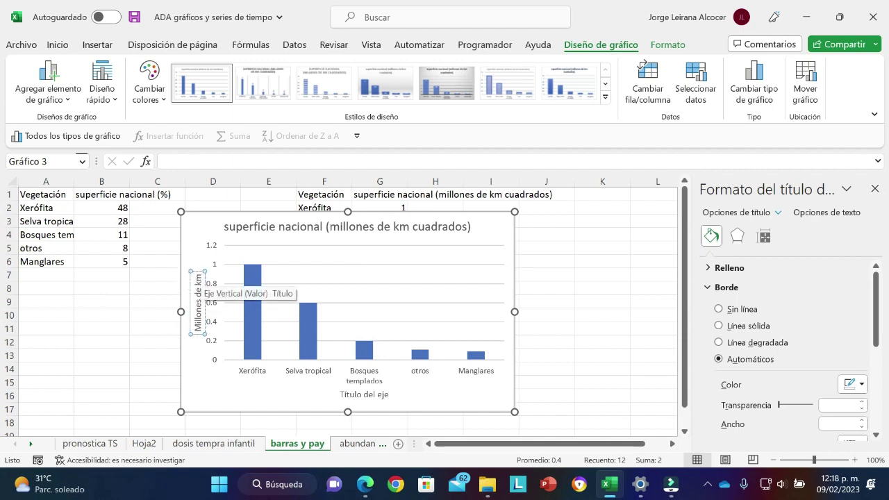
text(uadrado)
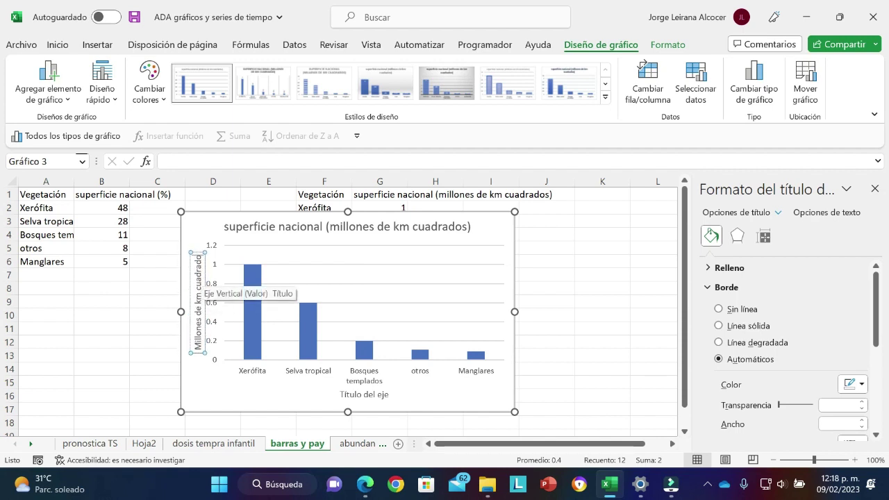
text(s)
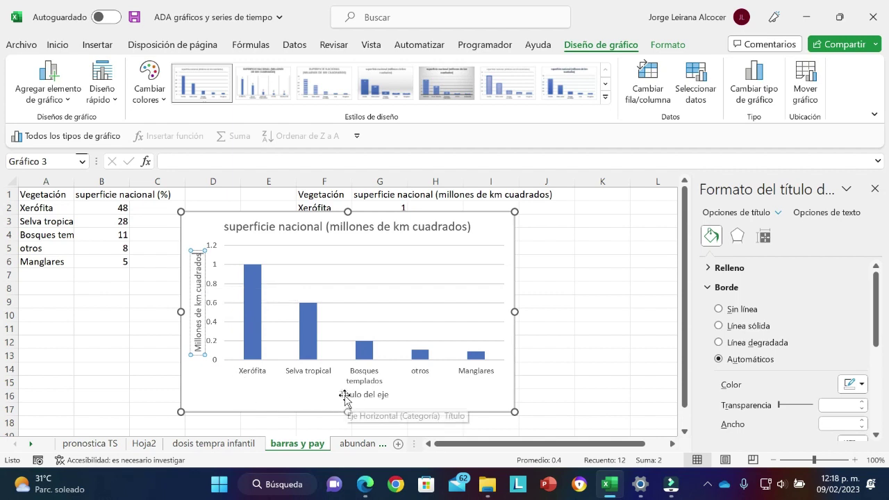
Title the horizontal axis 'Tipo de paisaje'.
click(344, 396)
drag(340, 394, 387, 397)
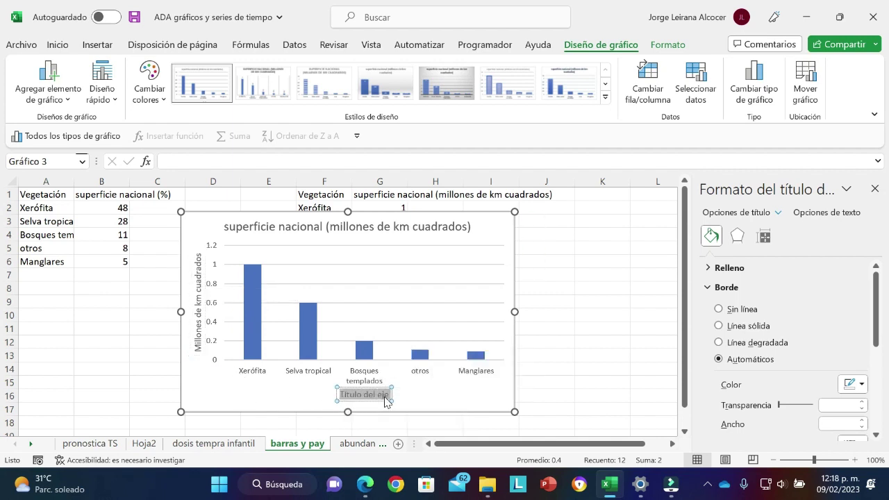
text(Tipo de)
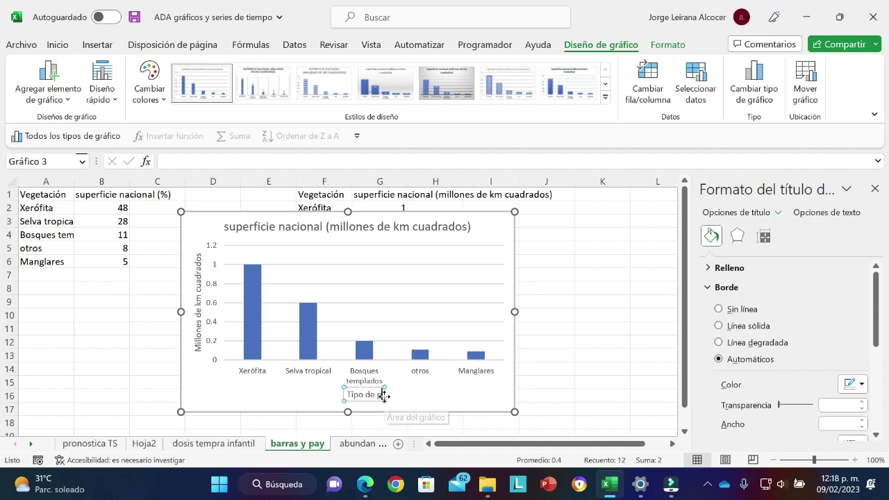
text( paisaje)
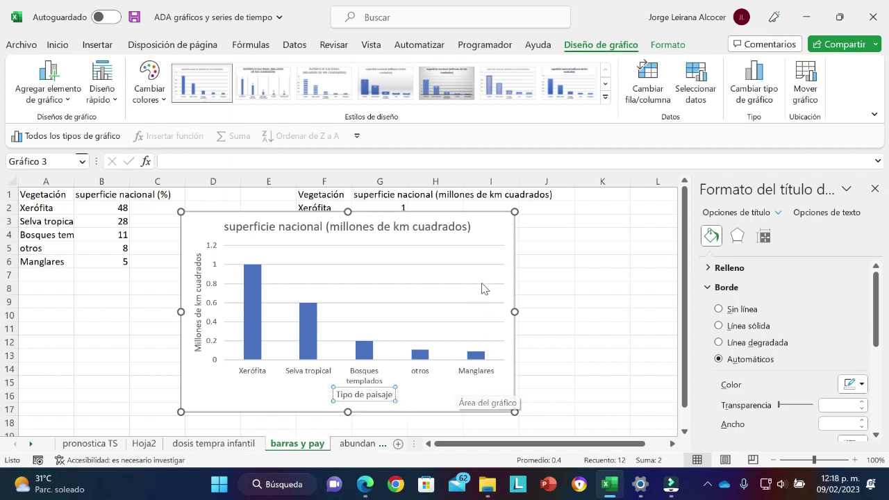
click(508, 234)
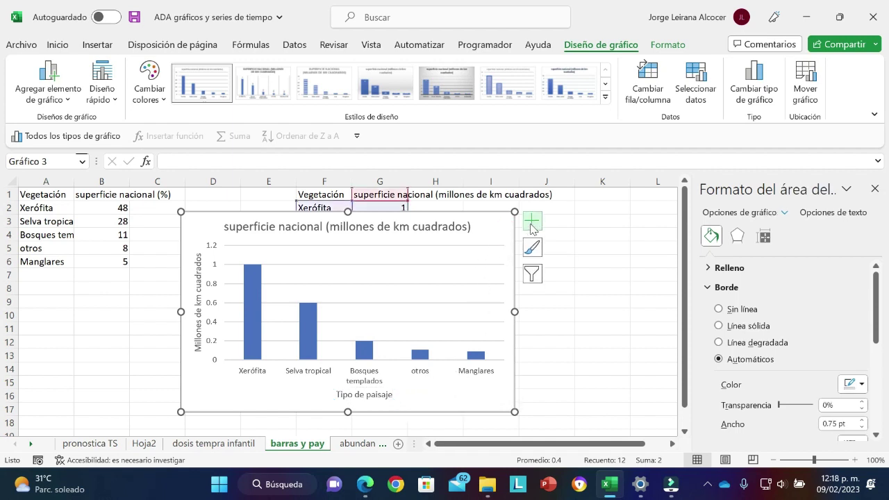
Remove the column chart's title and add value data labels above the bars.
click(532, 221)
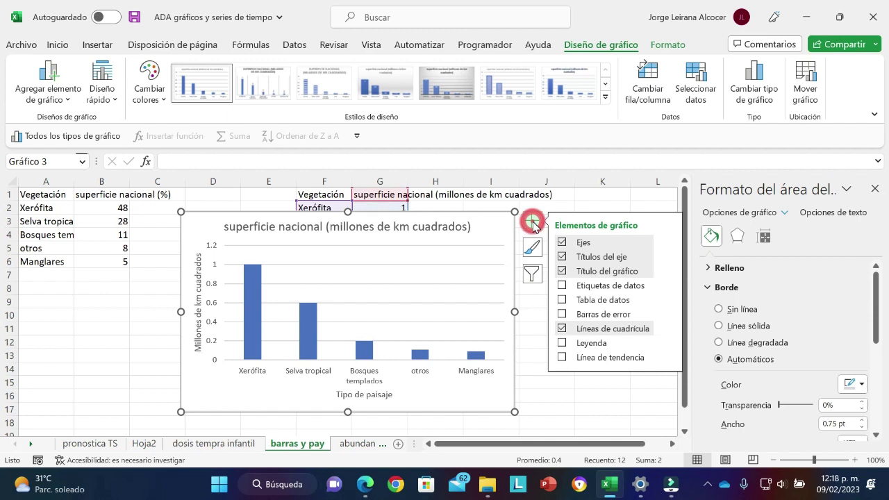
click(562, 271)
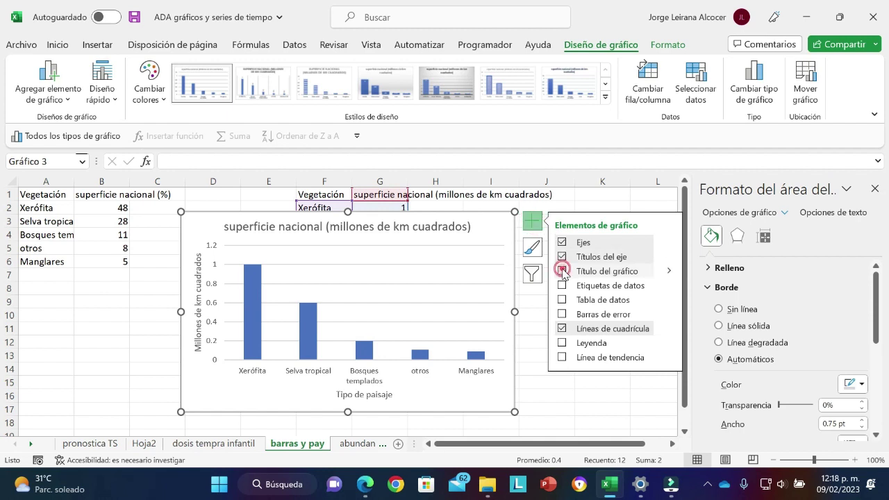
click(562, 286)
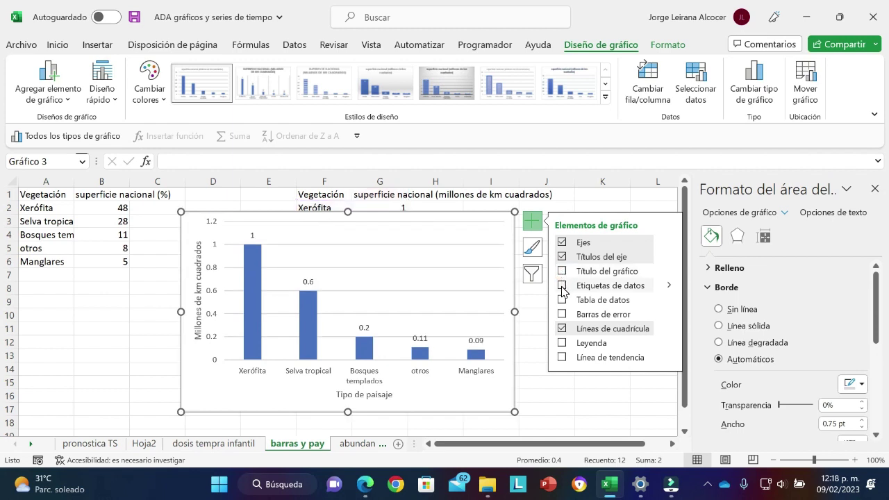
click(562, 289)
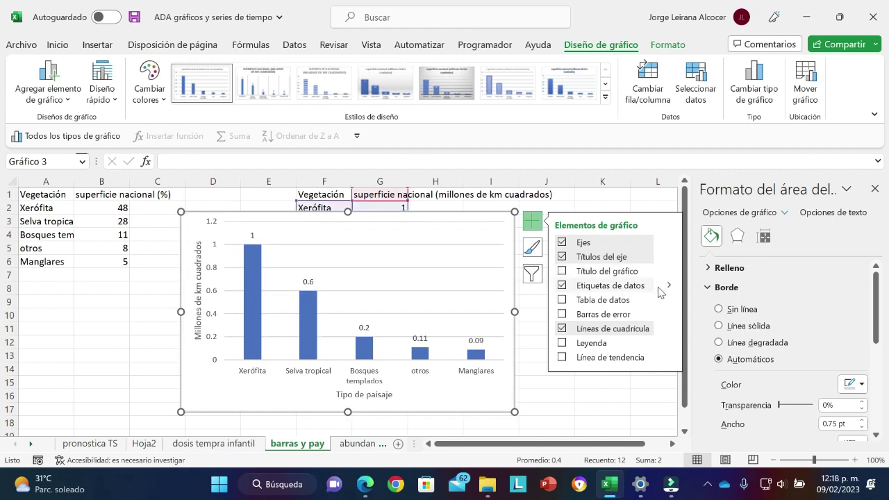
Open the Format Data Labels options and try legend-key markers, then remove them.
mouse_move(668, 290)
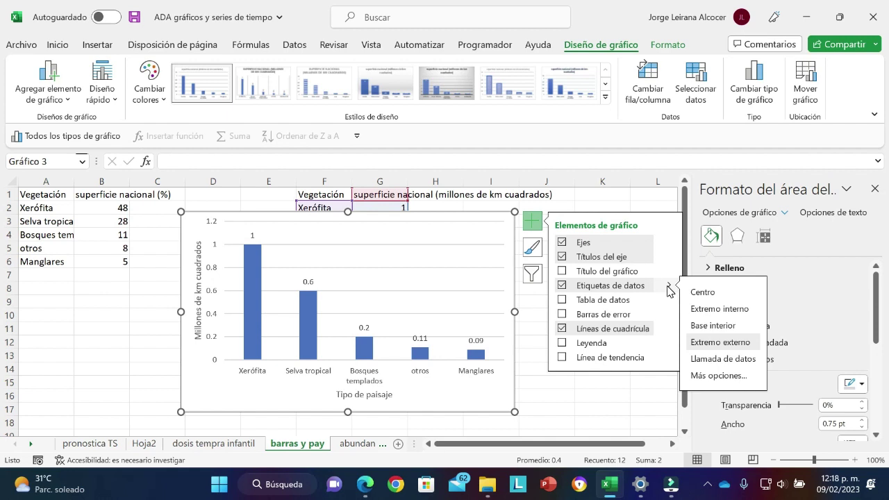
click(695, 375)
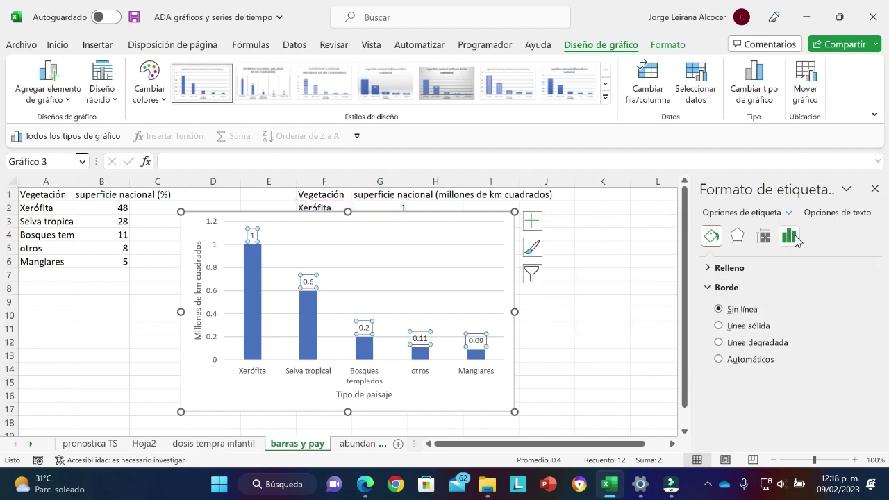
click(795, 236)
click(755, 271)
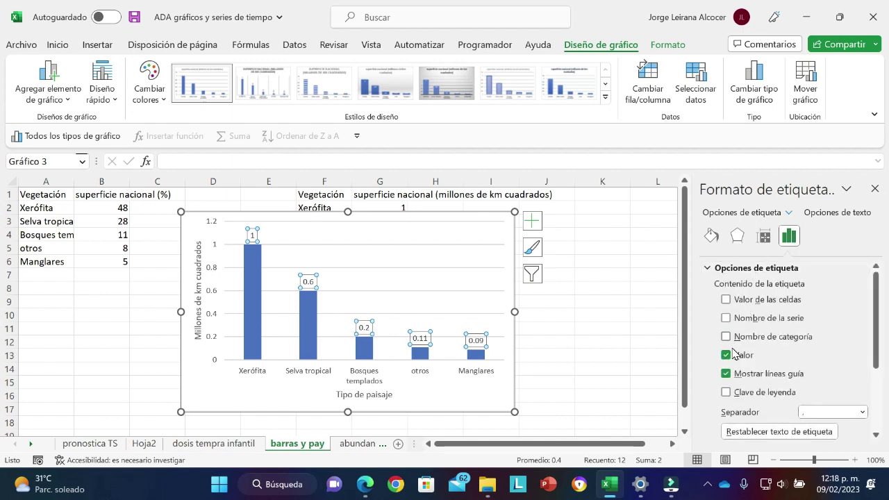
drag(876, 357, 877, 373)
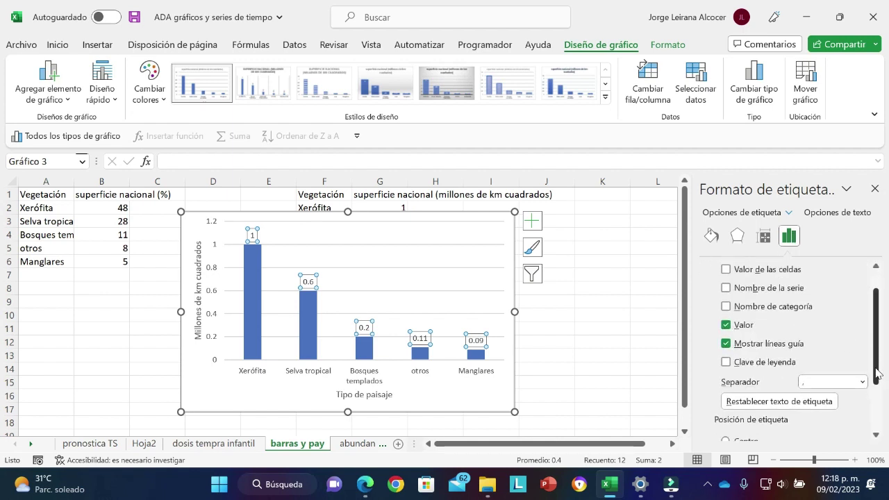
click(727, 355)
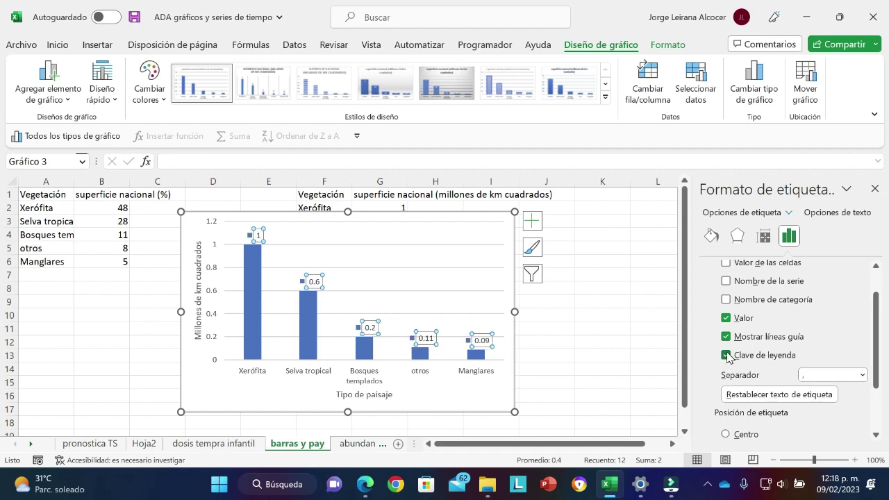
click(726, 355)
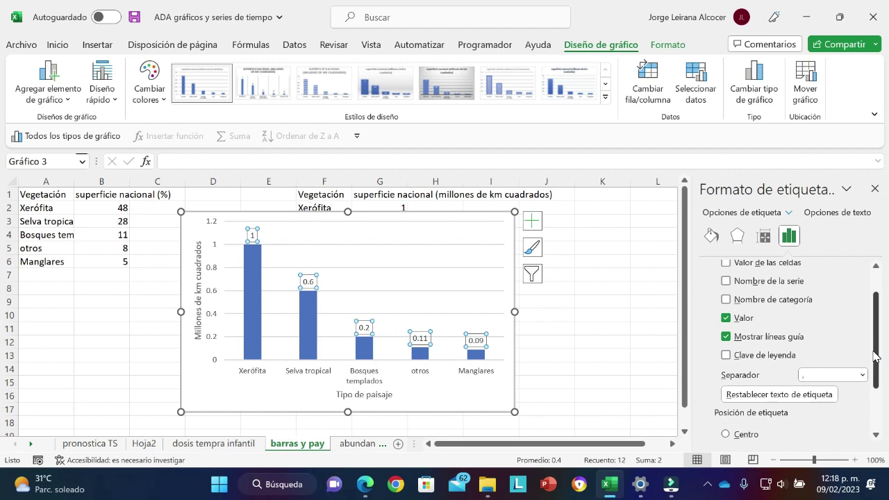
Try category name, series name and cell-range labels, keeping only Value in the end.
drag(876, 356, 877, 343)
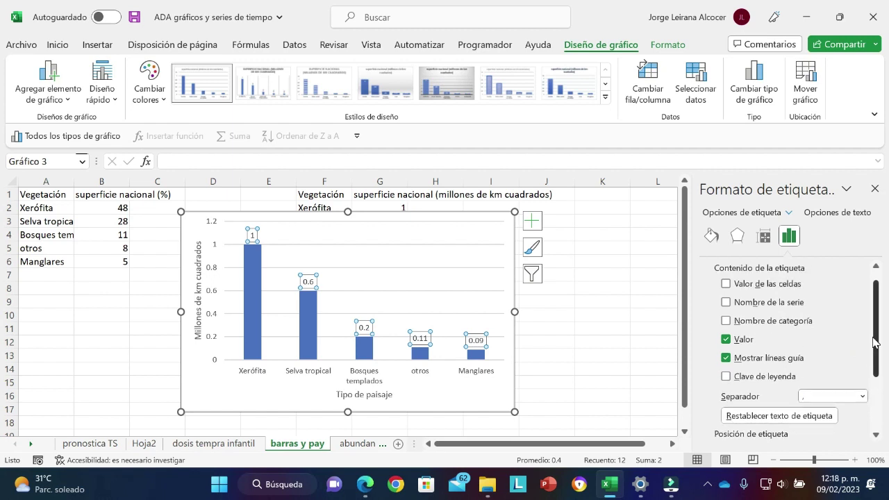
click(727, 321)
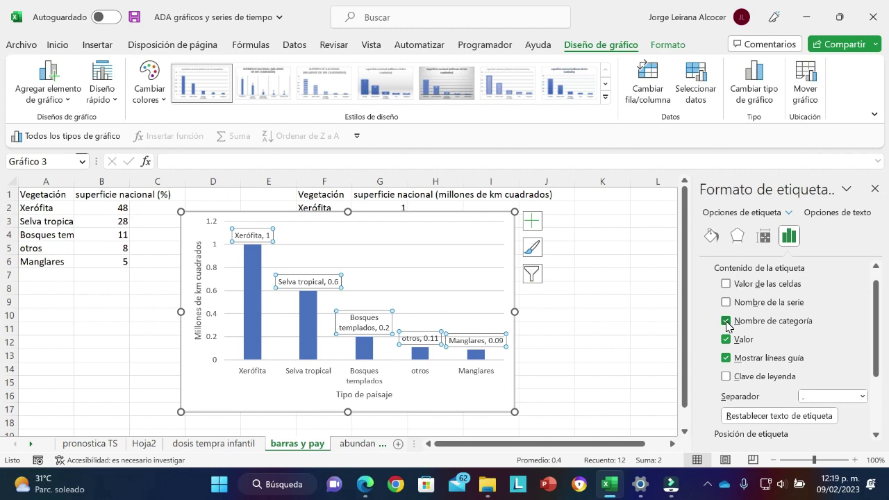
click(727, 322)
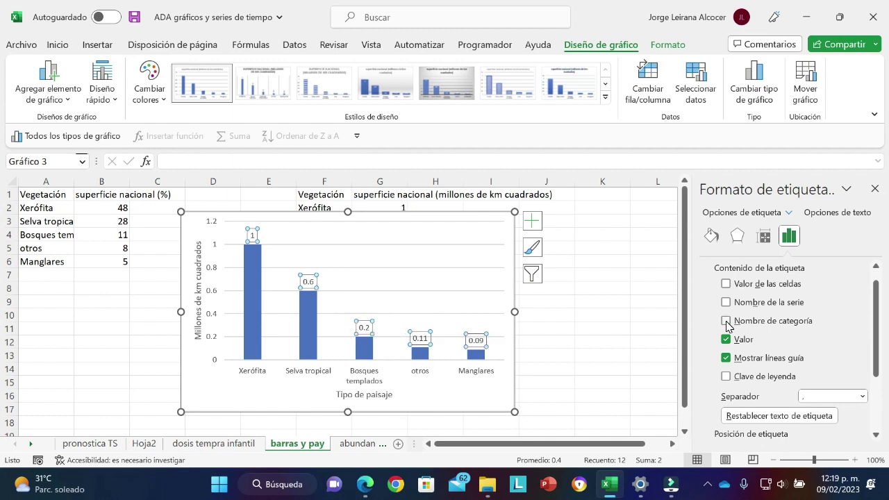
click(726, 302)
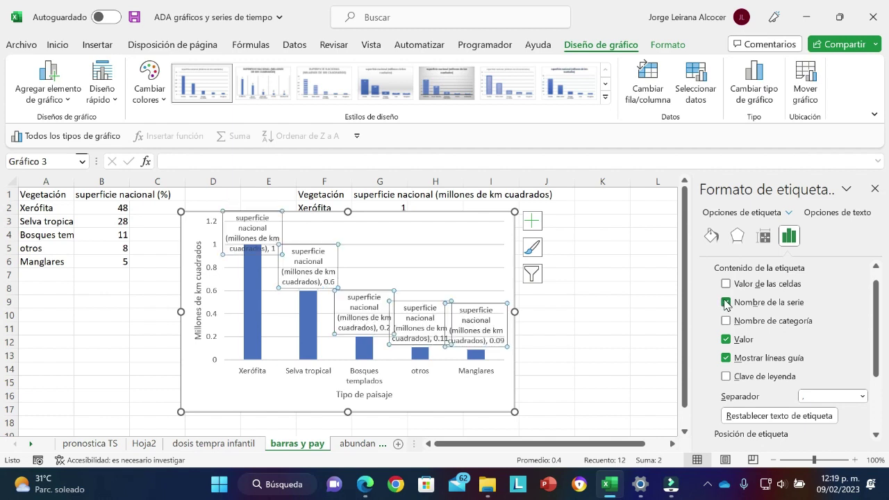
click(726, 303)
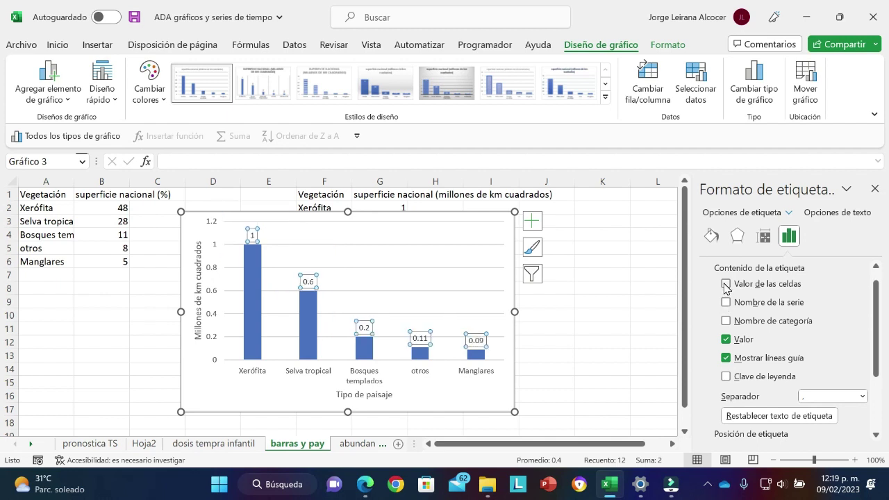
click(726, 285)
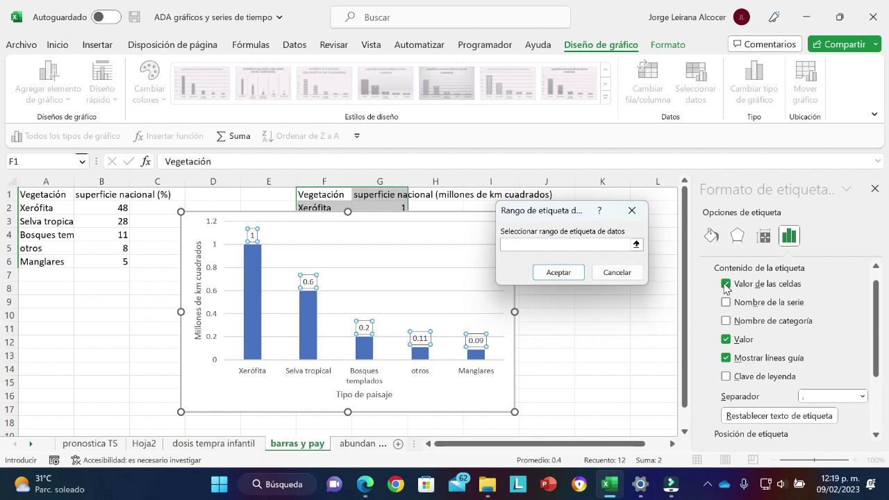
click(622, 277)
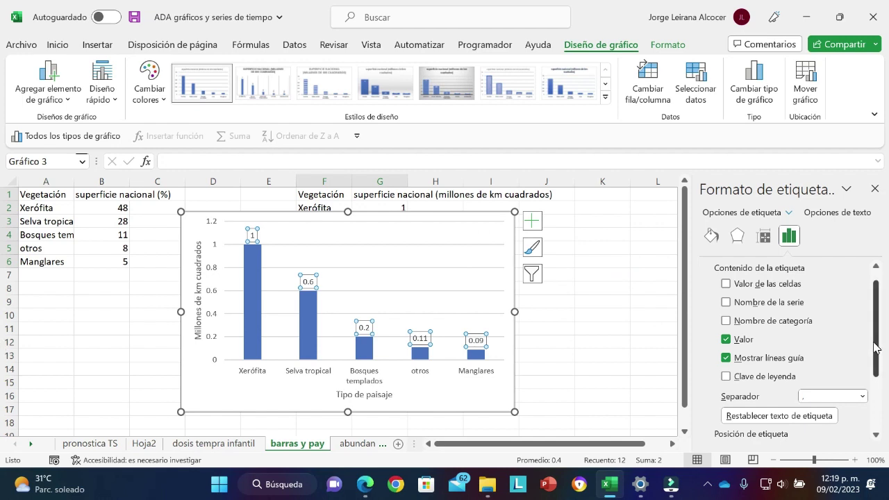
drag(879, 347, 884, 420)
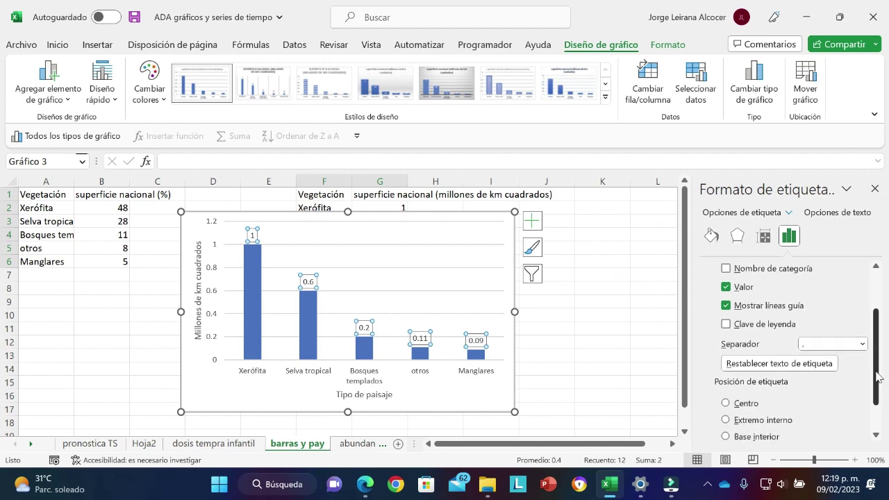
click(591, 394)
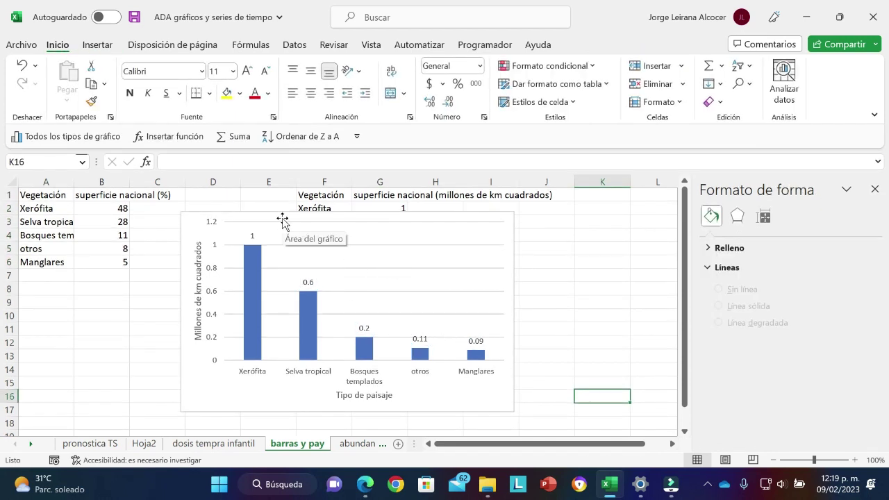
Move the column chart below the data tables and select F1:G6.
drag(282, 221, 136, 313)
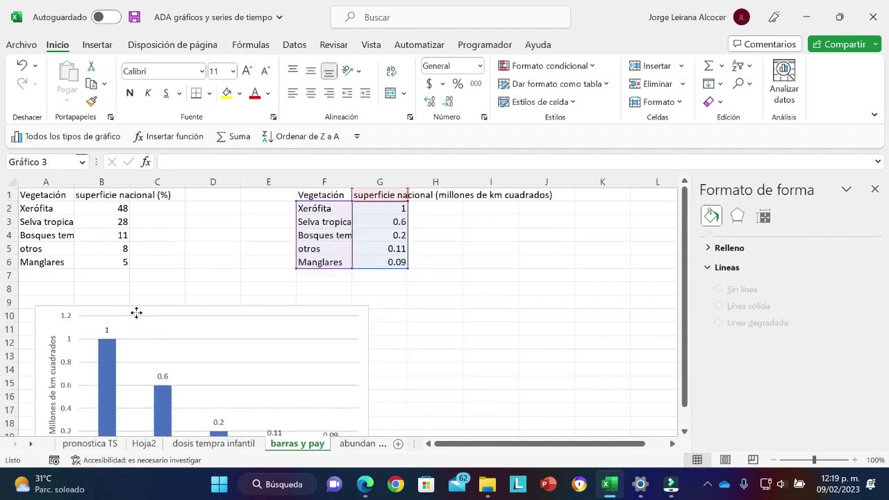
click(190, 262)
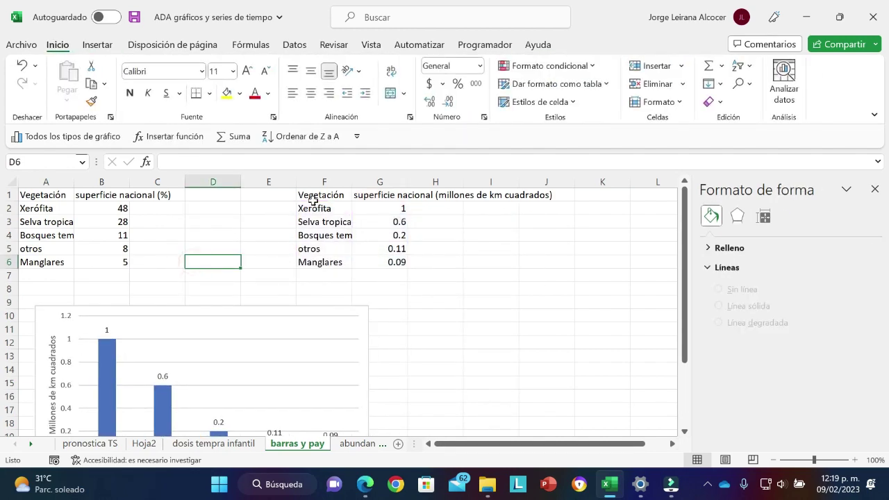
drag(314, 200, 374, 264)
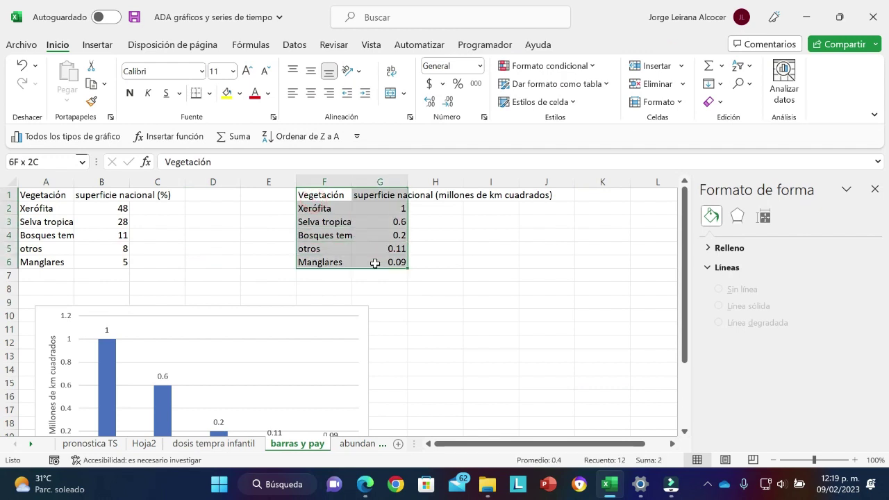
Insert a 2D pie chart of the vegetation data.
click(101, 46)
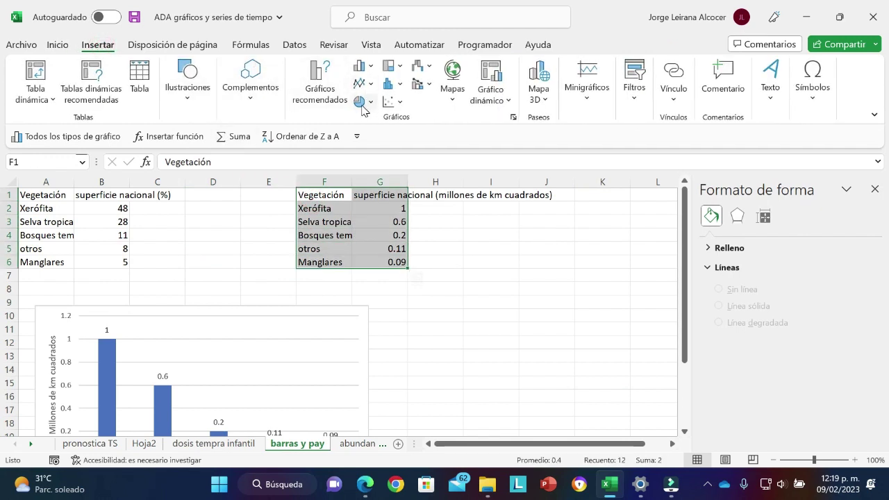
click(360, 101)
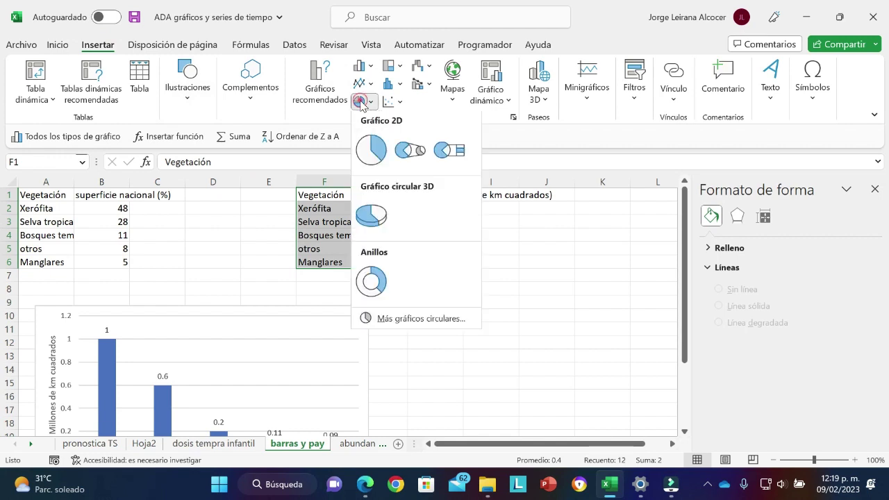
click(367, 150)
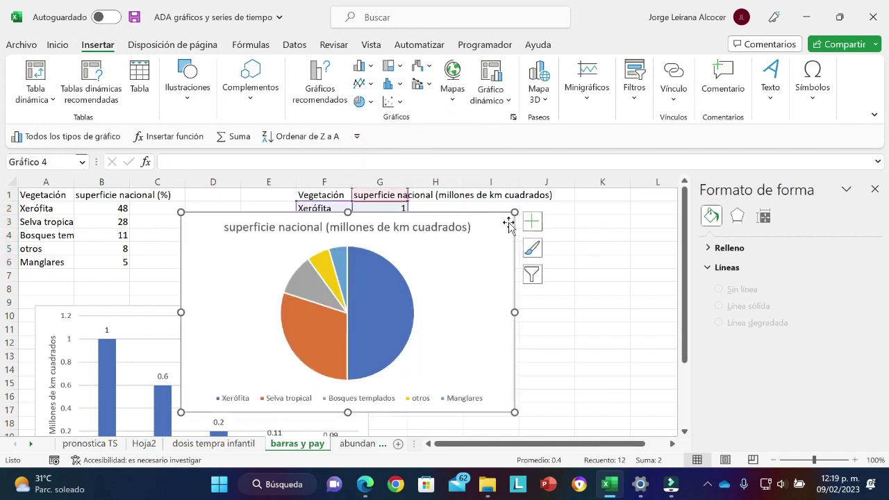
Drop the pie chart's title and legend, add data labels, and open their More Options panel.
click(533, 228)
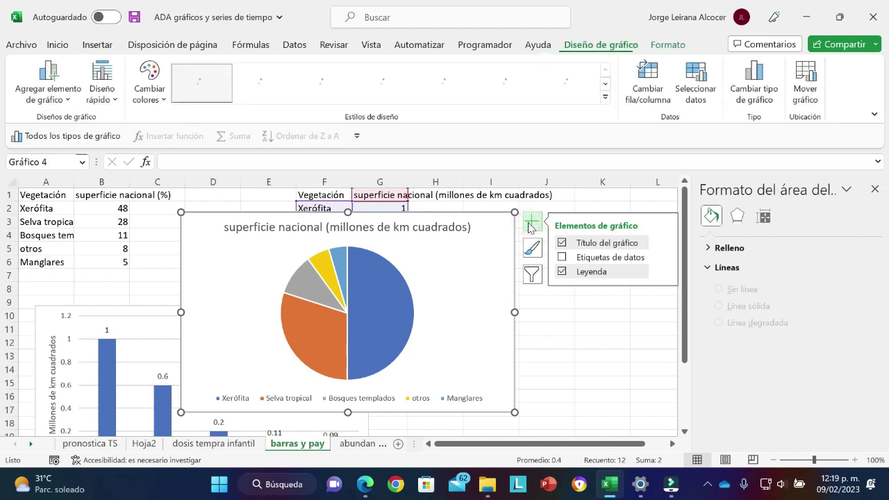
click(561, 243)
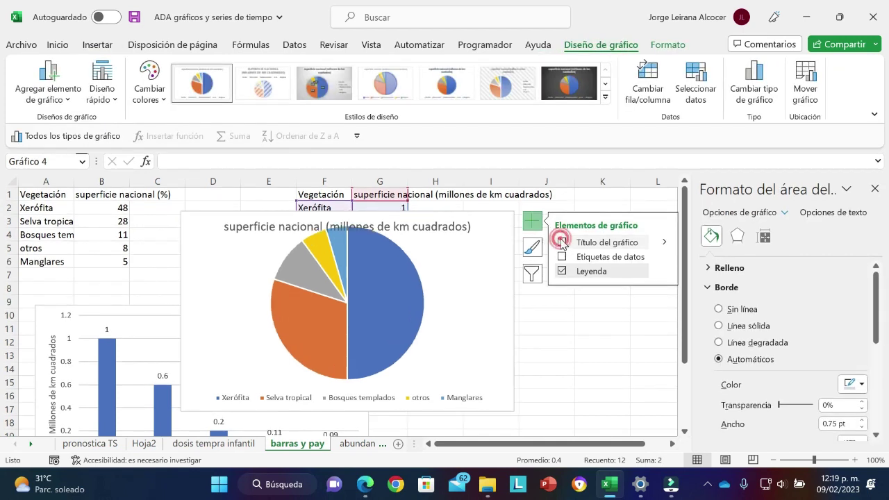
click(562, 257)
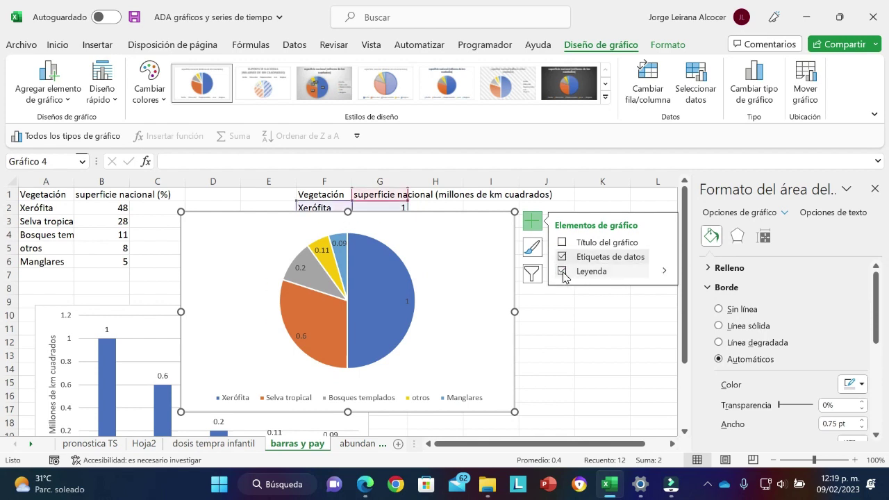
click(562, 270)
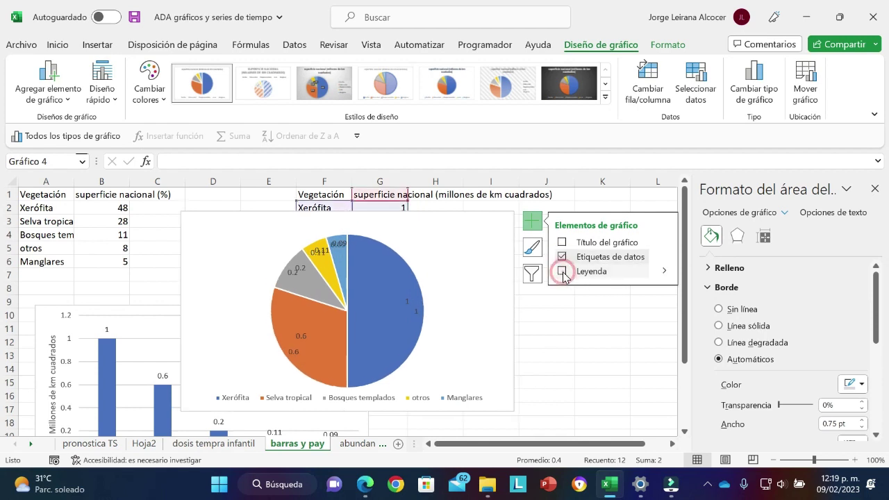
click(663, 257)
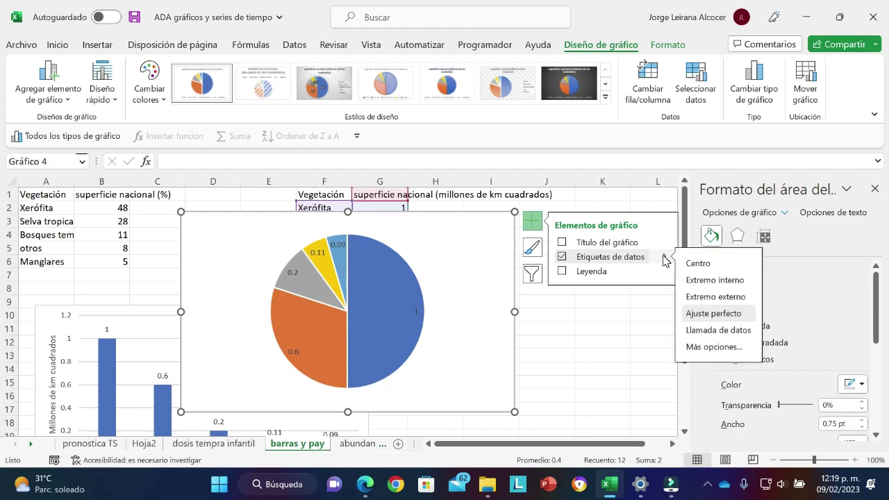
click(710, 347)
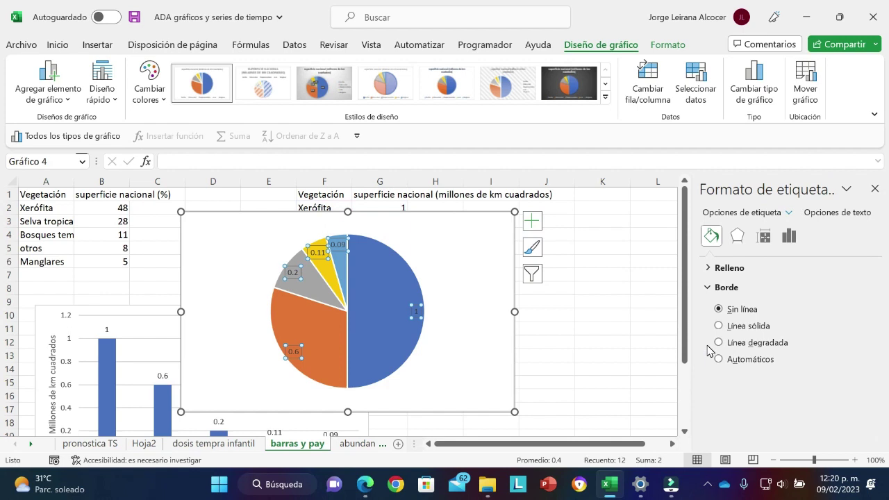
Label the pie slices with category name and percentage instead of value.
click(788, 239)
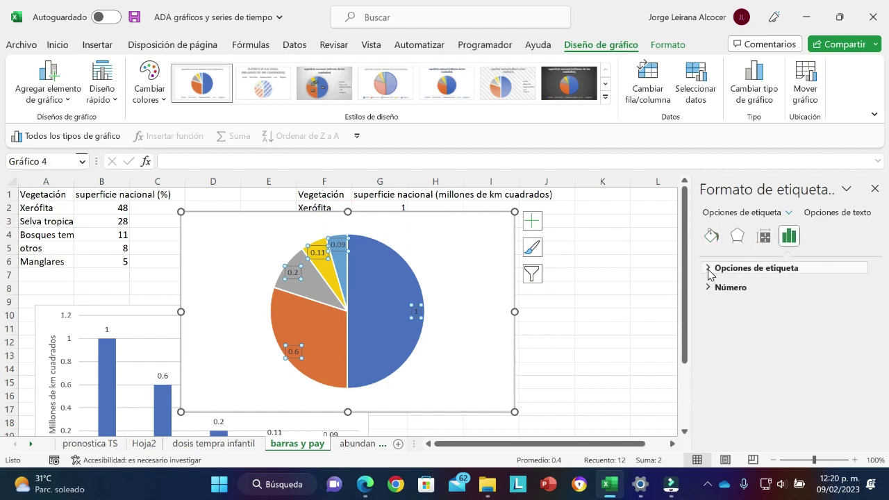
click(708, 269)
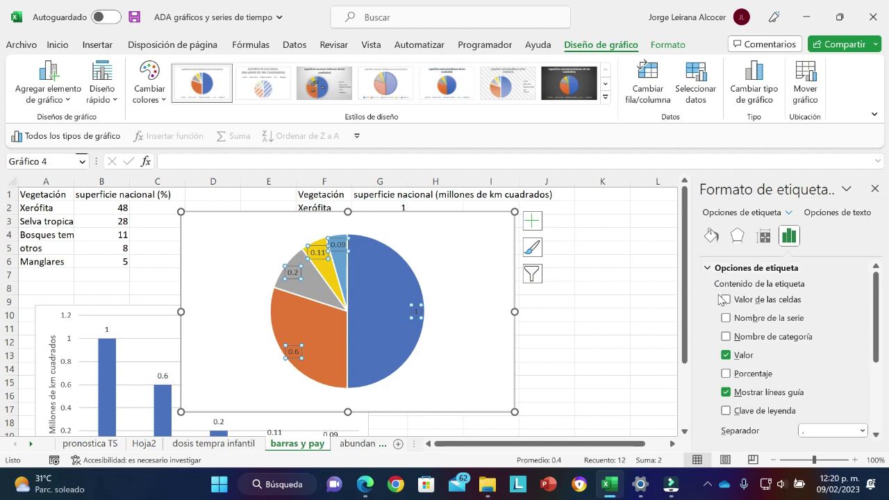
click(725, 318)
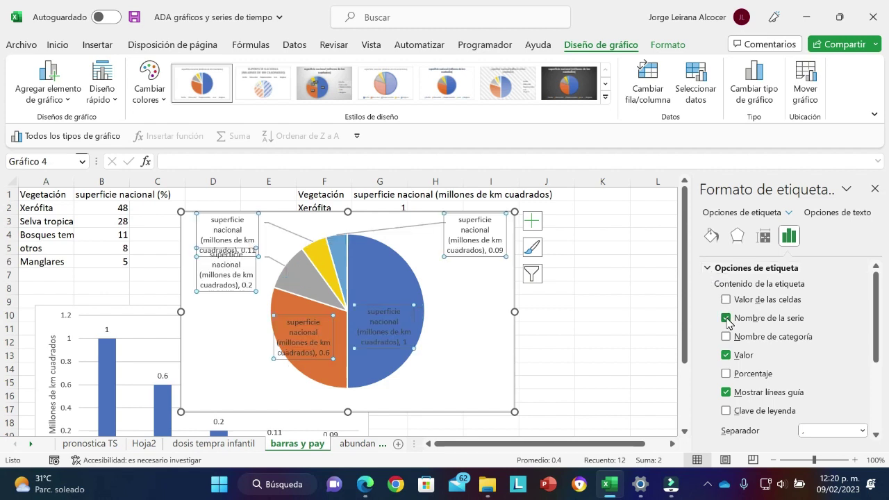
click(726, 318)
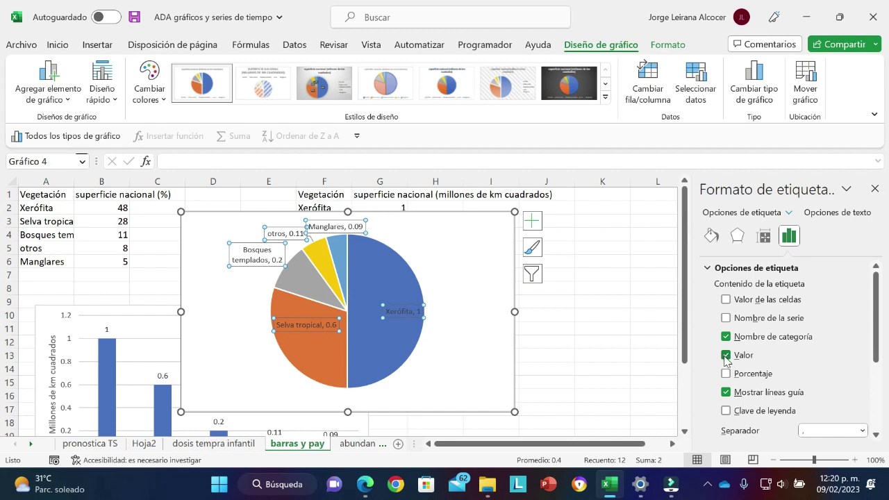
click(726, 356)
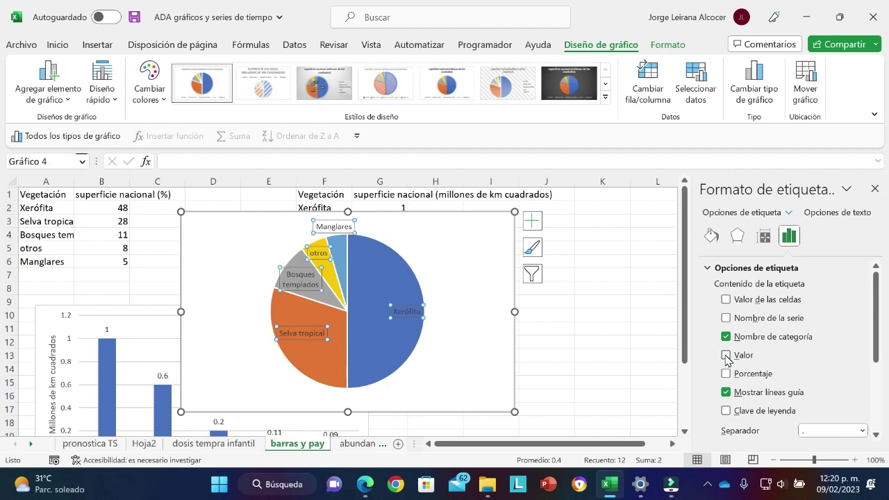
click(726, 375)
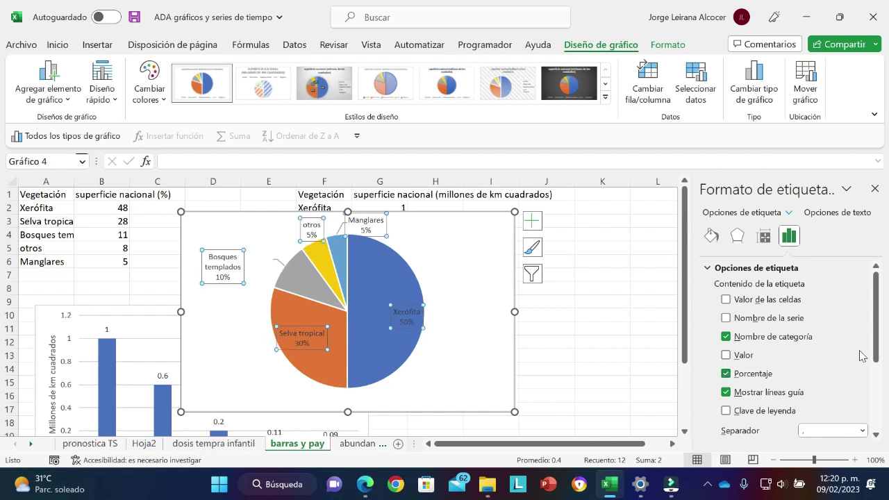
drag(879, 353, 886, 416)
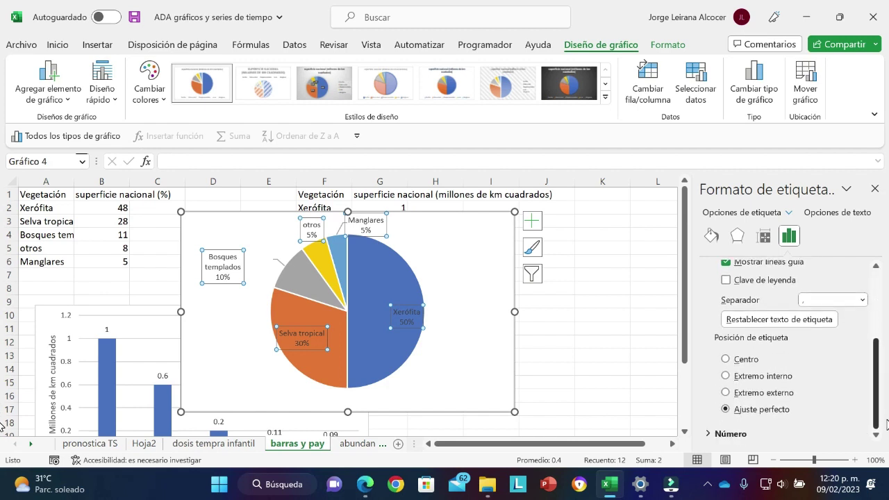
click(651, 394)
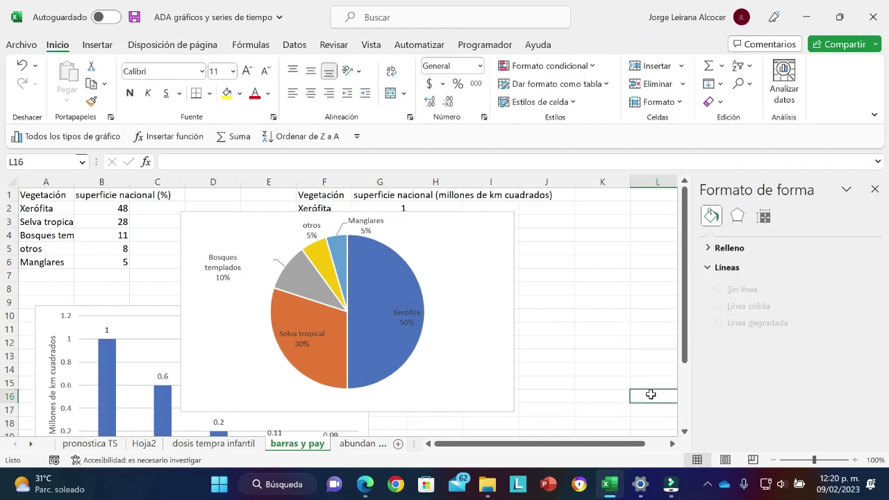
Restore the pie chart title 'superficie nacional (millones de km cuadrados)' and select its text.
click(471, 366)
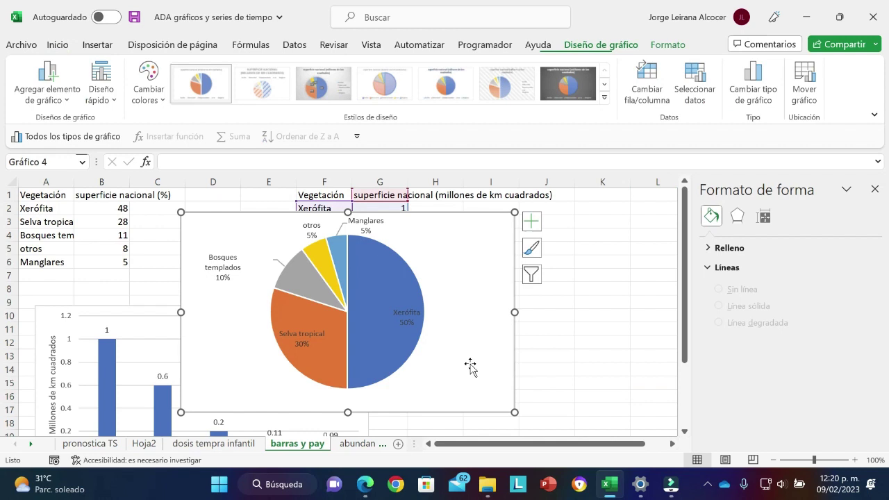
click(533, 223)
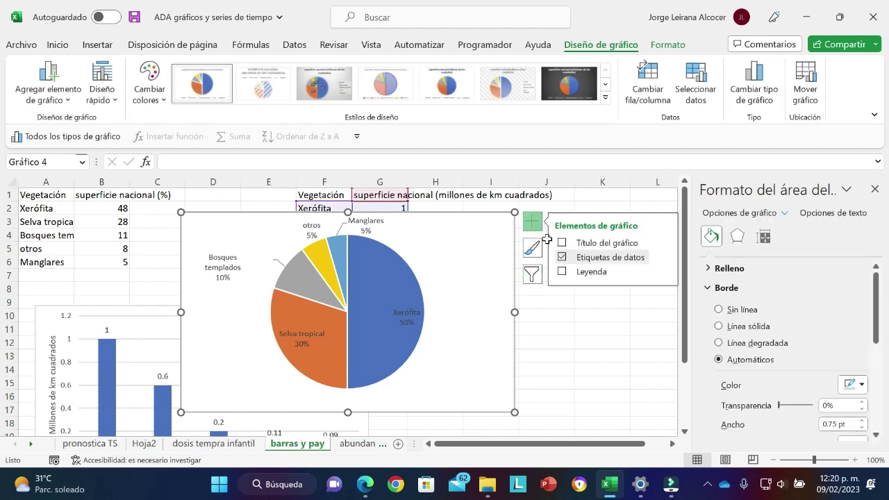
click(562, 243)
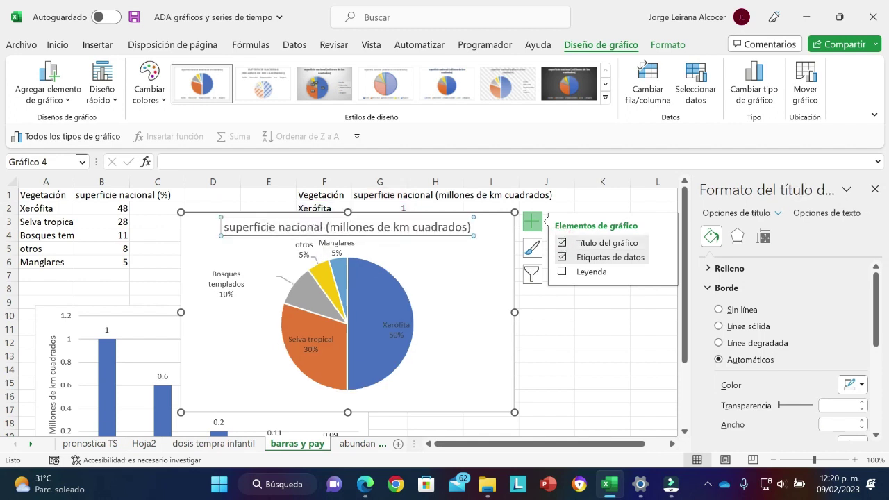
click(368, 227)
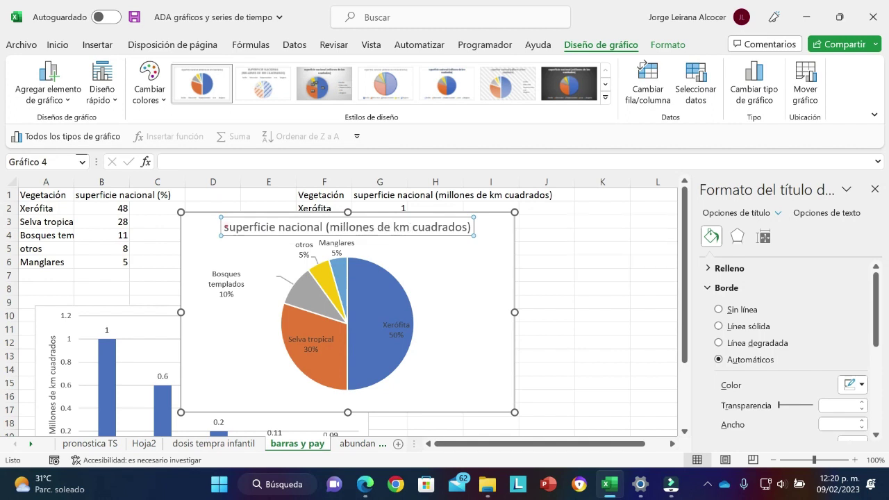
drag(224, 227, 471, 227)
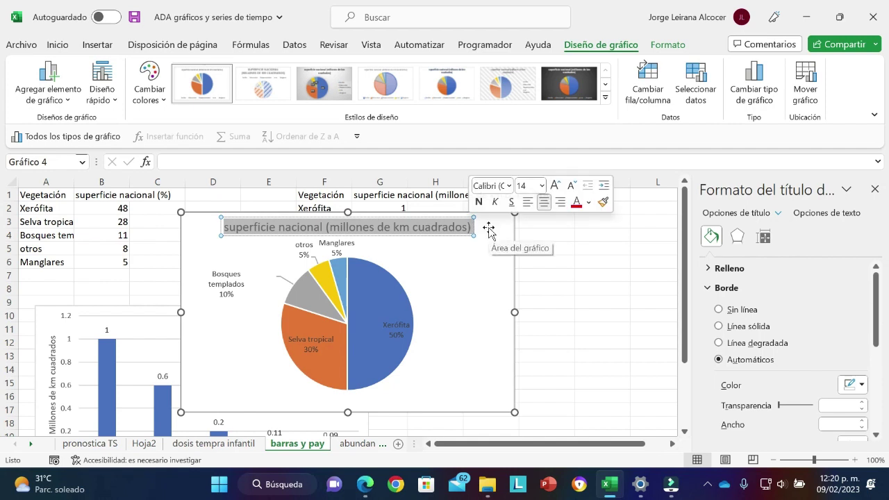
Retitle the pie chart 'Porcentaje de cobertura de tipos de Paisajes en México' and enlarge the chart.
text(Pai)
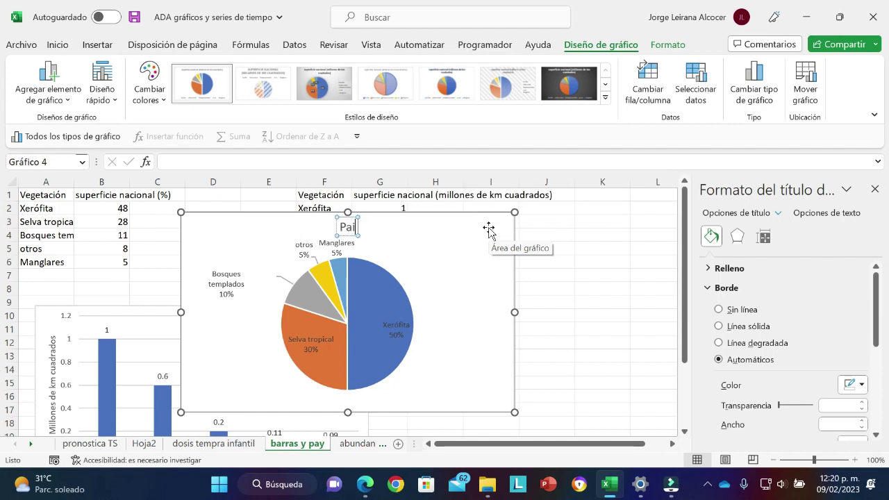
text(saje)
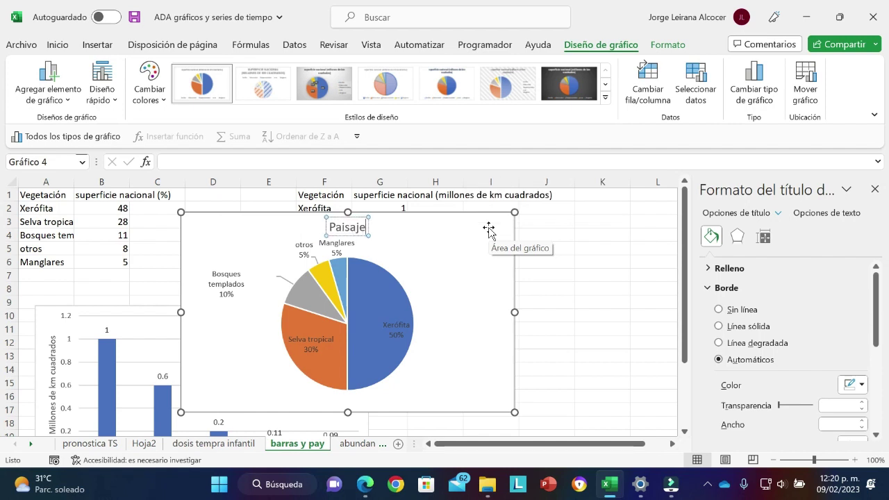
text(s)
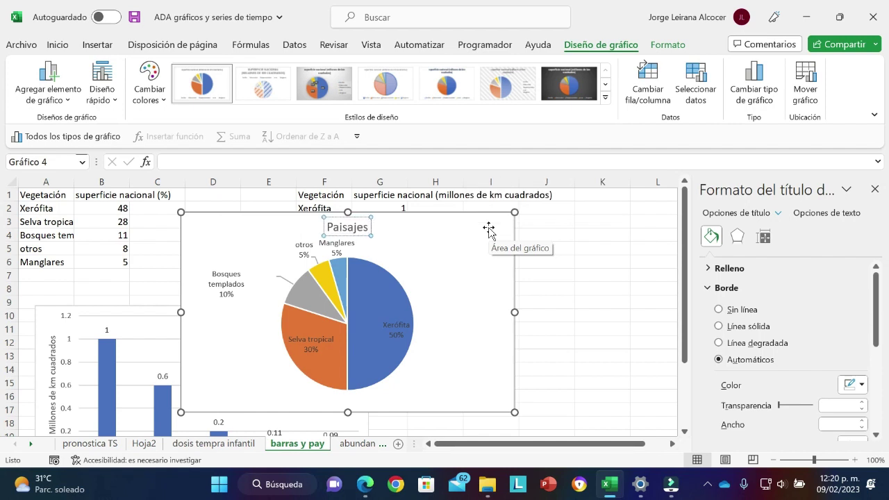
text( en Méx)
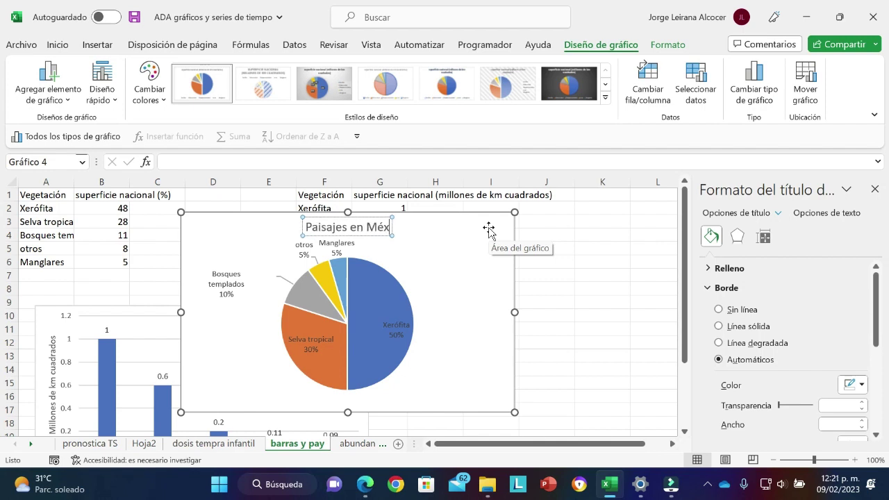
text(ico)
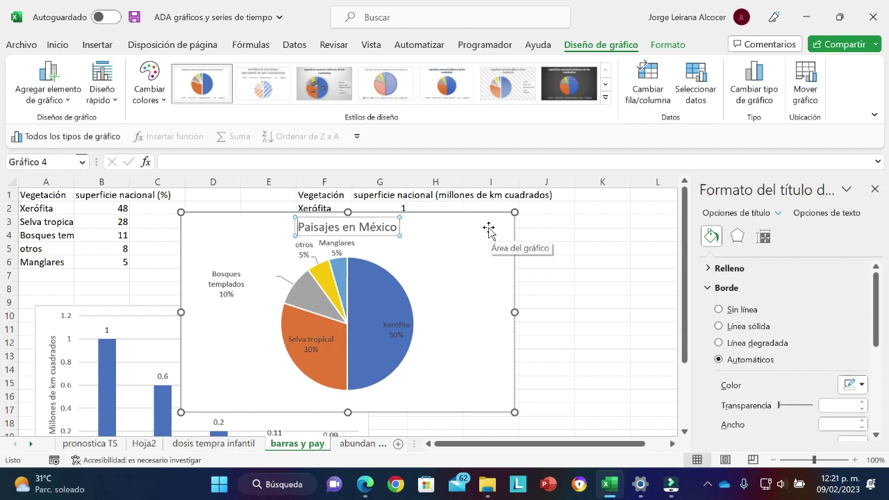
text(Porcenta)
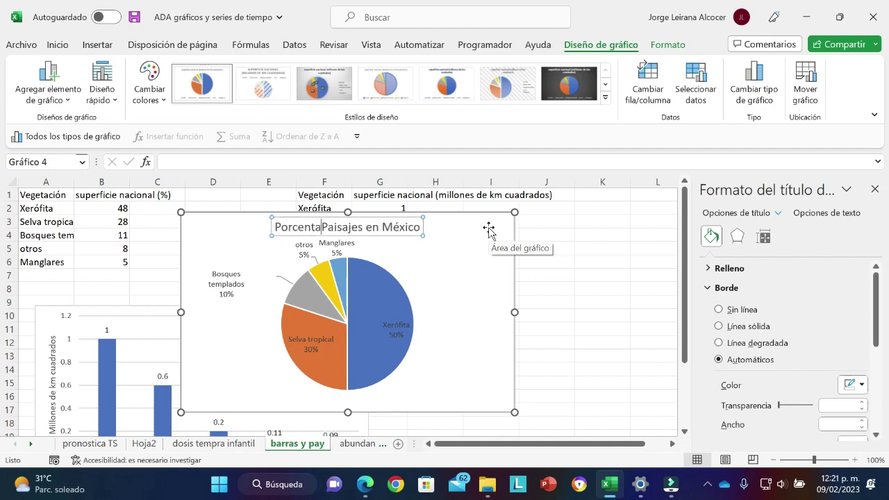
text(je de )
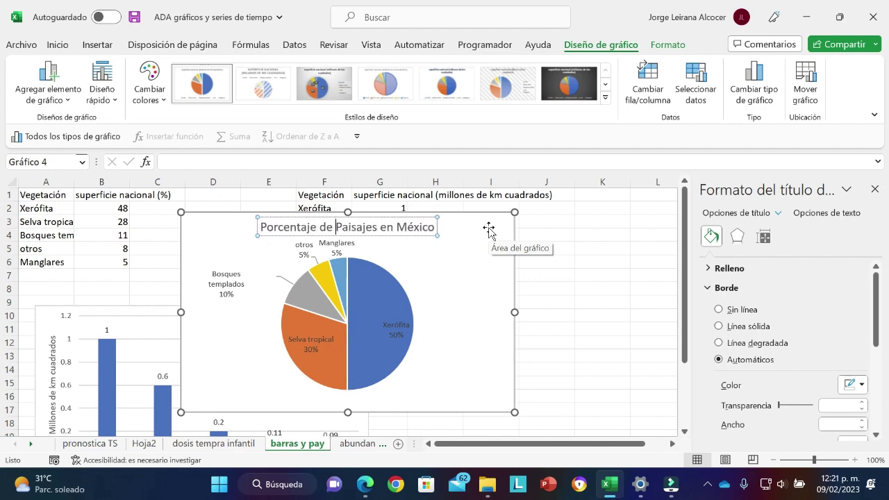
text(cober)
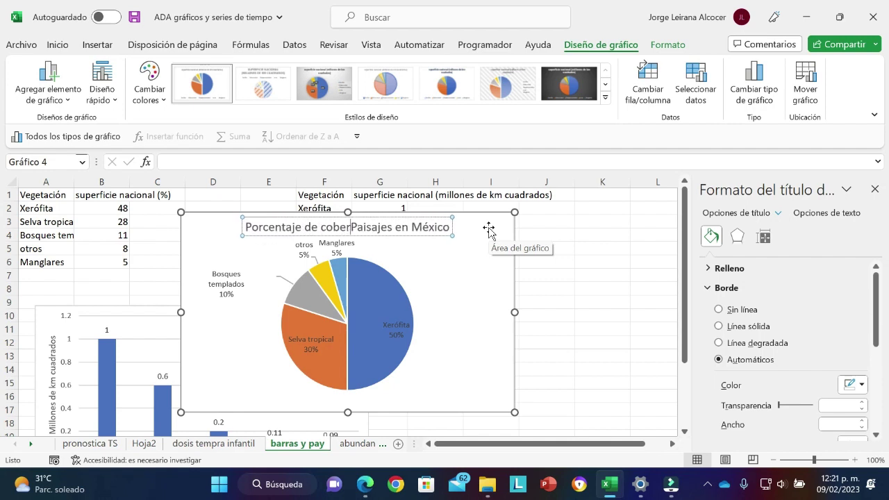
text(tura d)
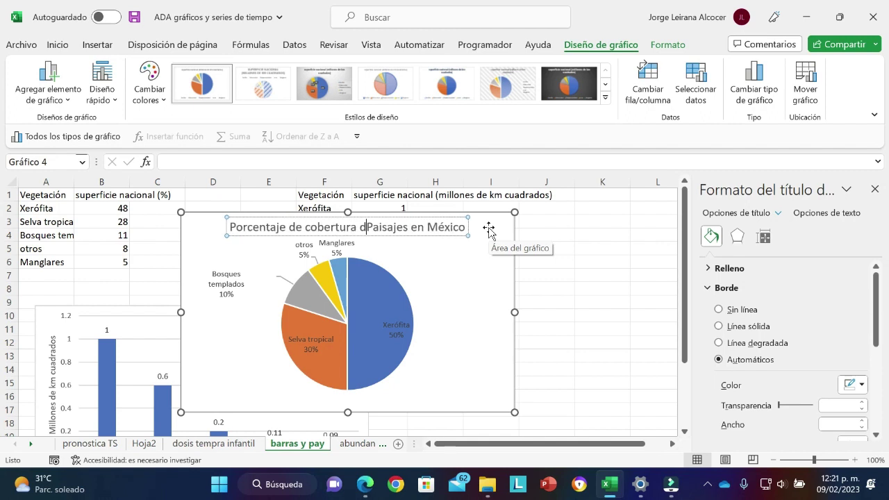
text(e tipos)
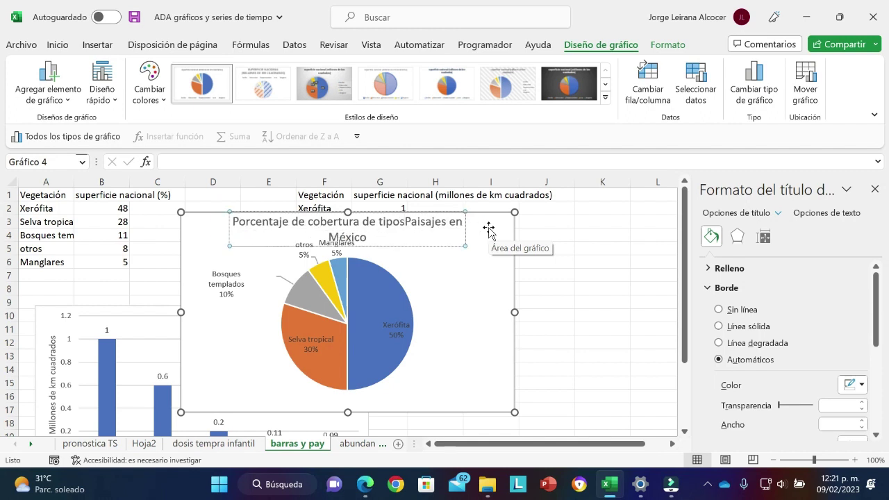
text( de)
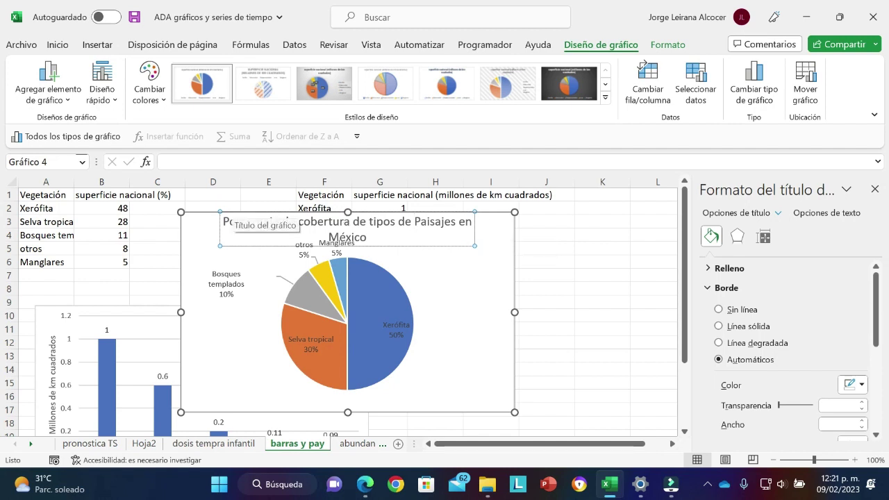
drag(180, 412, 109, 436)
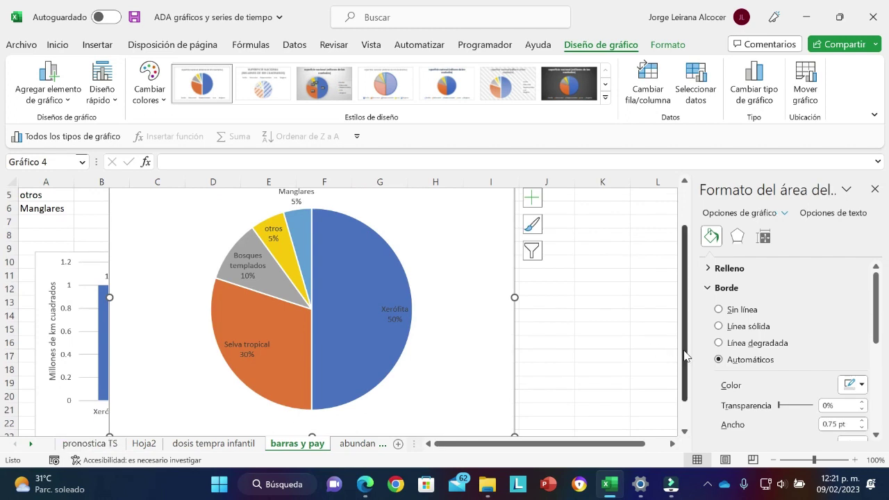
Select the entire pie chart title text.
drag(685, 351, 686, 295)
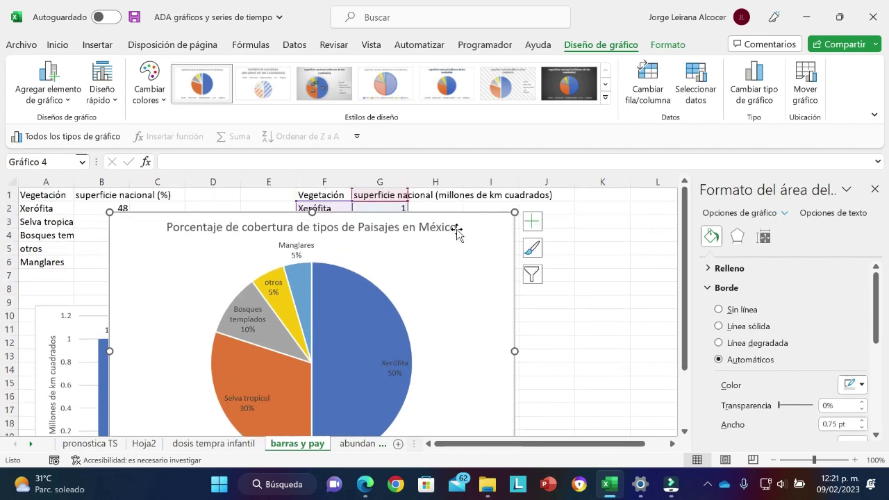
click(453, 228)
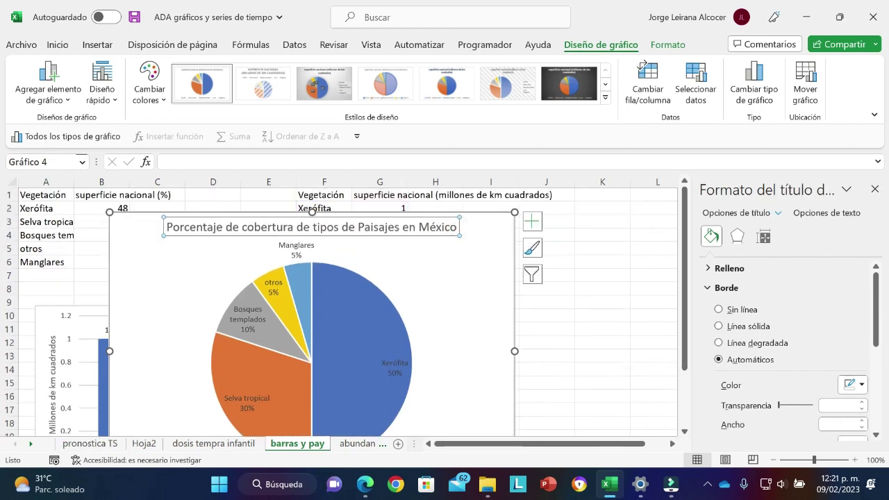
drag(457, 227, 166, 228)
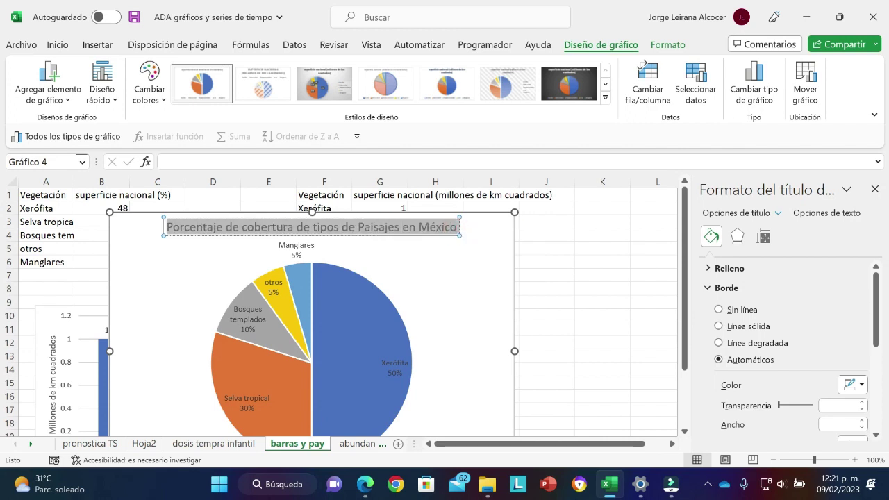
Reduce the pie chart title font size from 14 to 13 pt in the Fuente dialog.
right_click(185, 237)
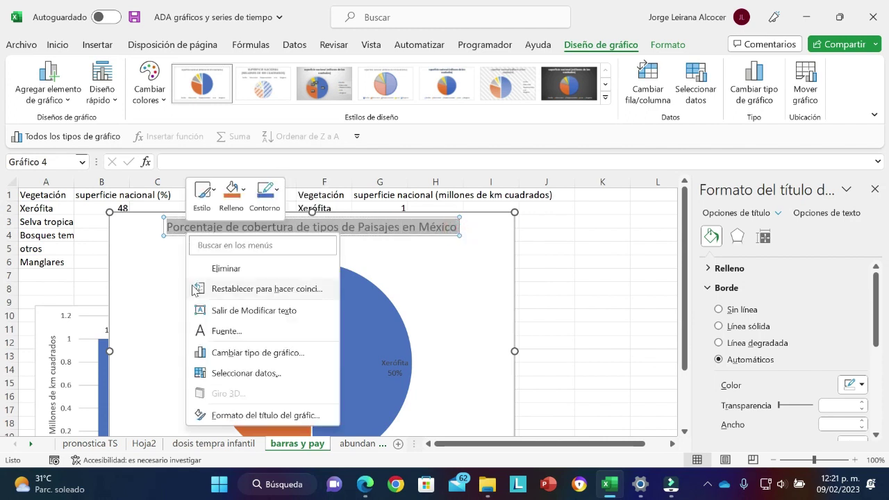
click(218, 332)
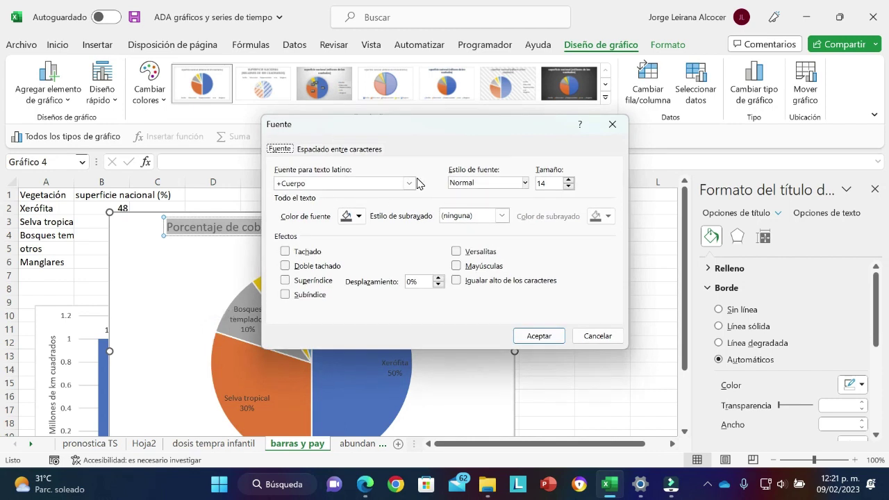
click(568, 186)
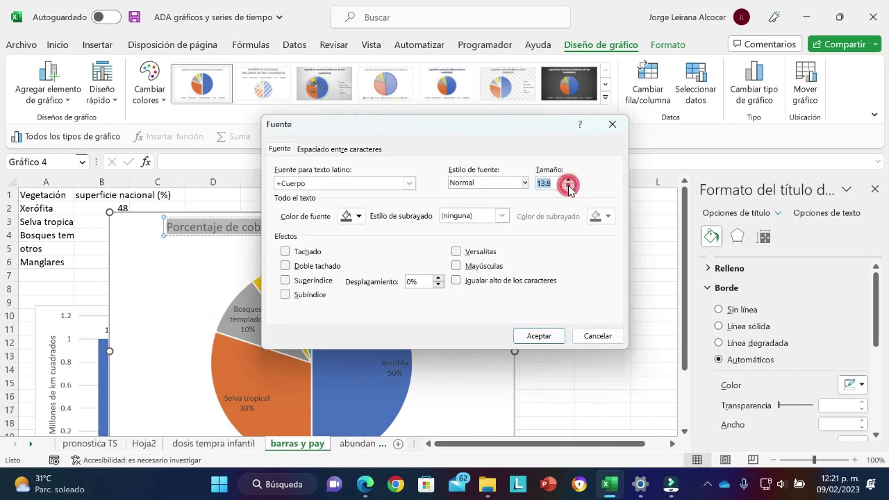
click(568, 186)
click(569, 186)
click(569, 186)
click(569, 186)
click(569, 186)
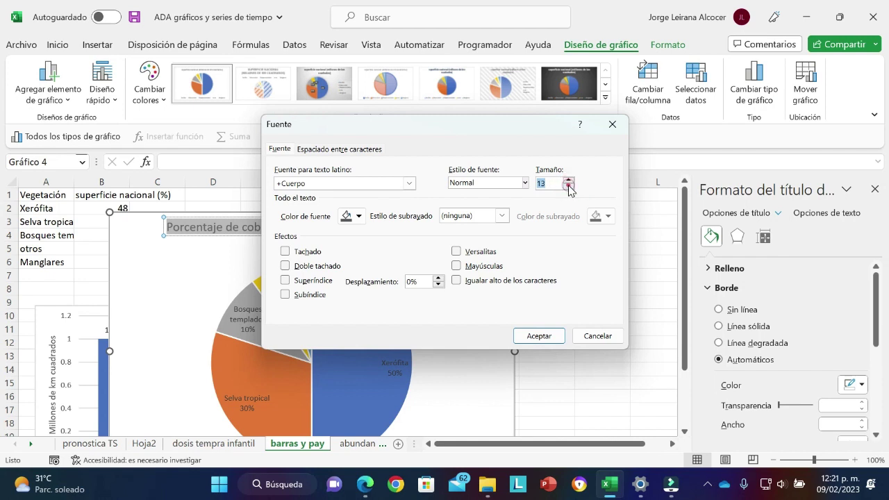
click(538, 340)
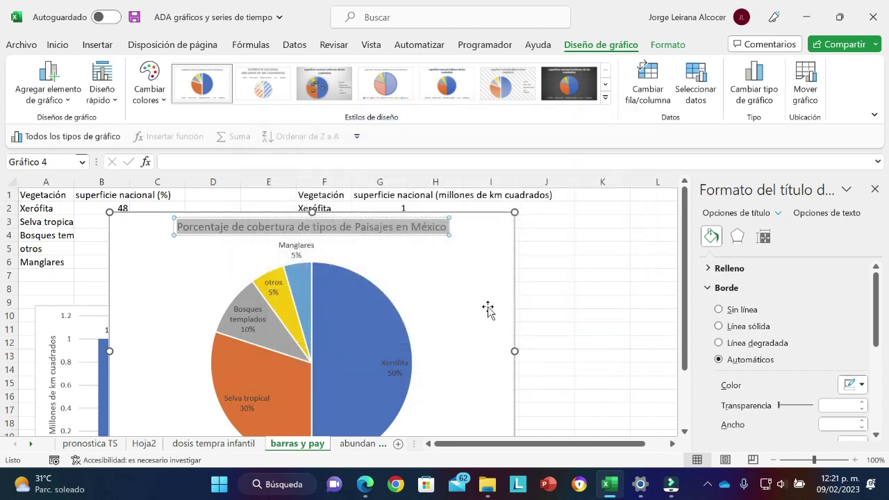
click(488, 309)
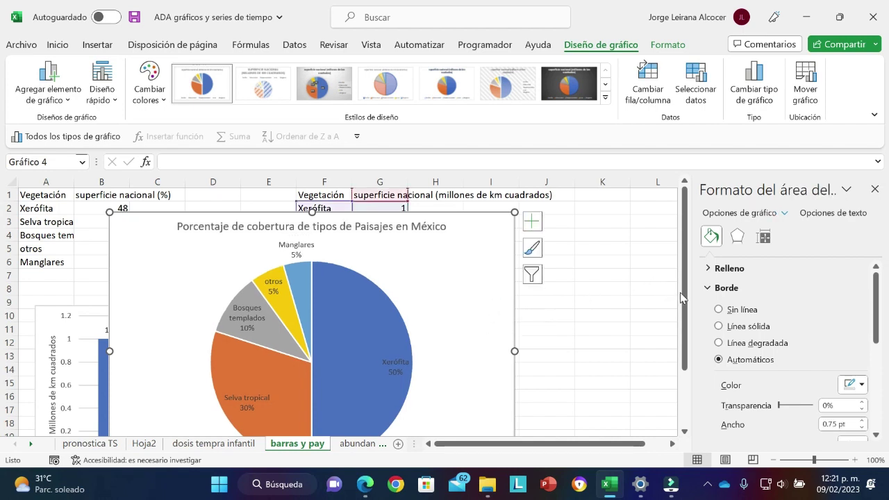
mouse_move(680, 298)
mouse_down()
mouse_move(693, 368)
mouse_move(682, 371)
mouse_up()
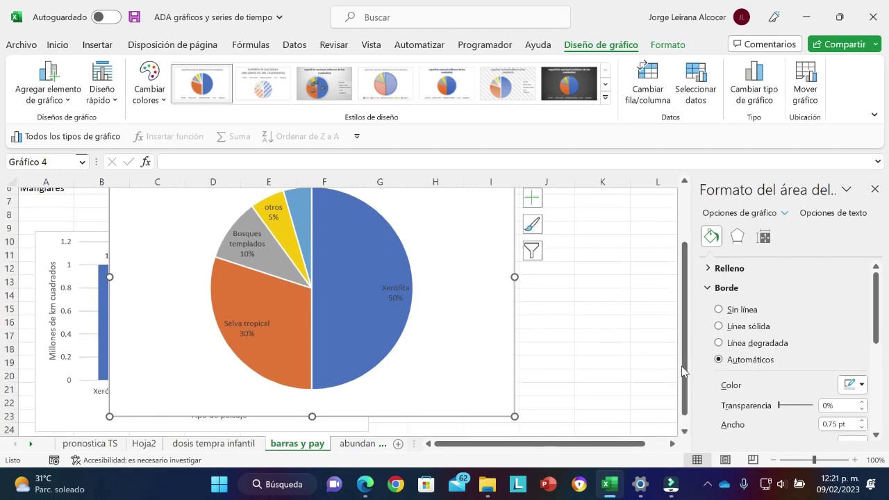
On the abundancia de especies sheet, move the line chart right and down, away from the table.
click(359, 443)
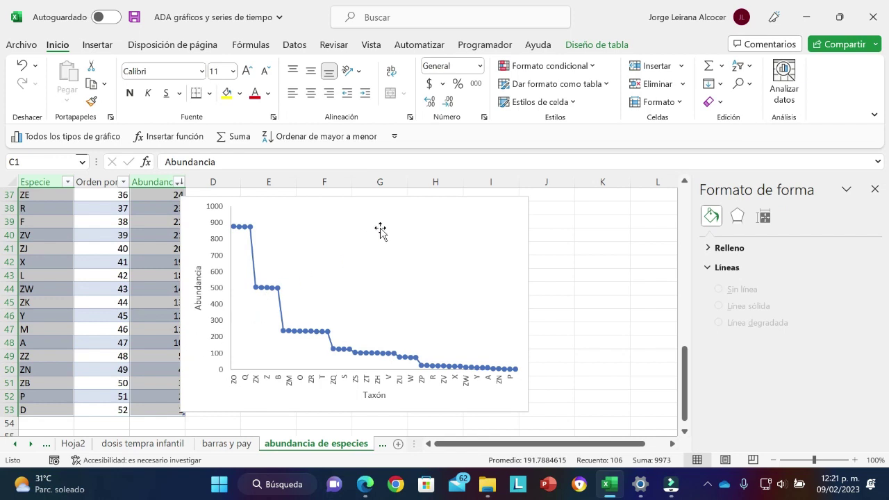
click(444, 207)
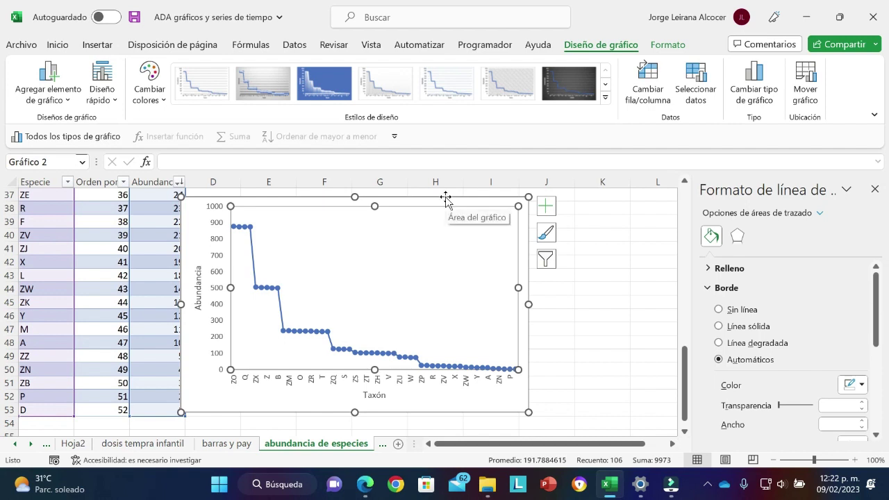
drag(425, 202, 523, 228)
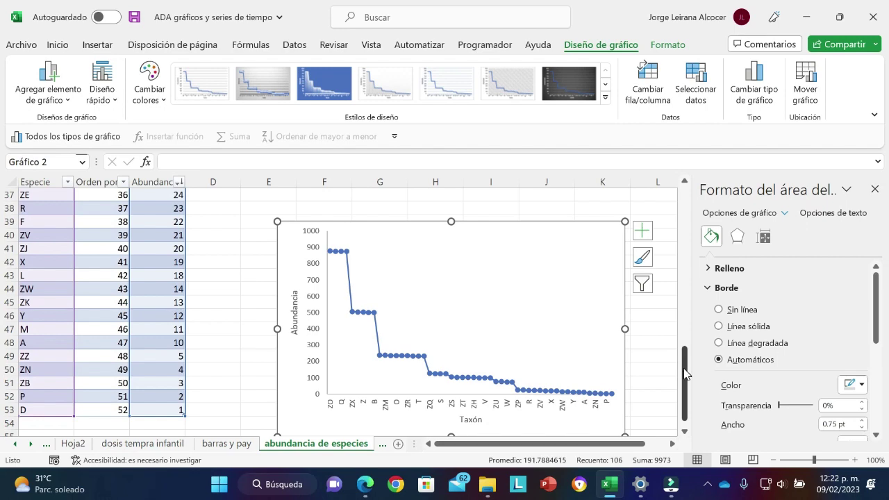
drag(685, 374, 684, 195)
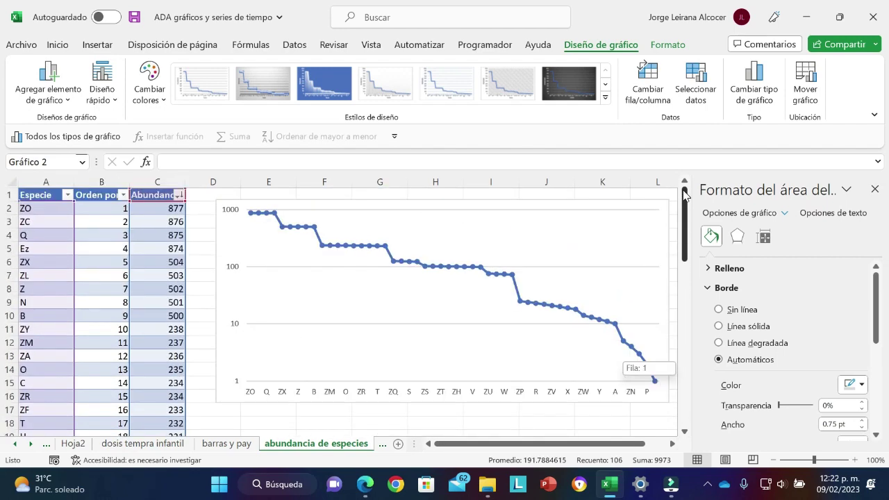
Select the Orden por abundancia and Abundancia columns, B1:C53.
click(96, 194)
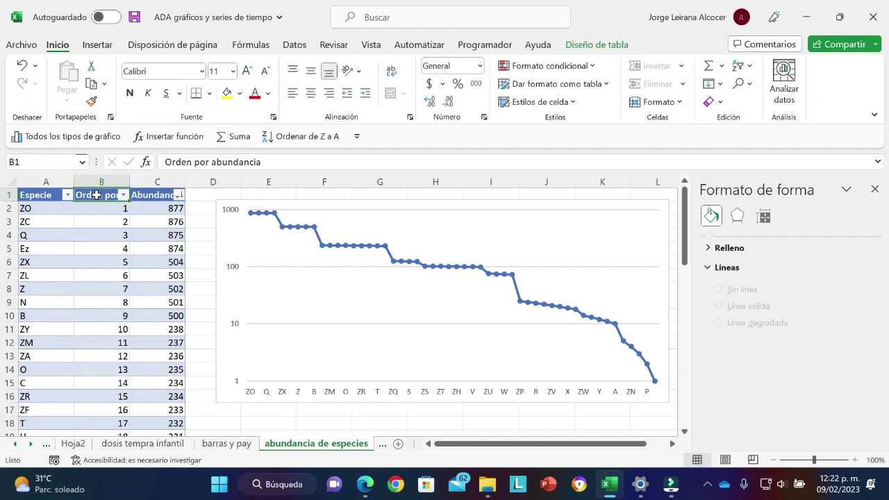
key(shift+Right)
key(ctrl+shift+Down)
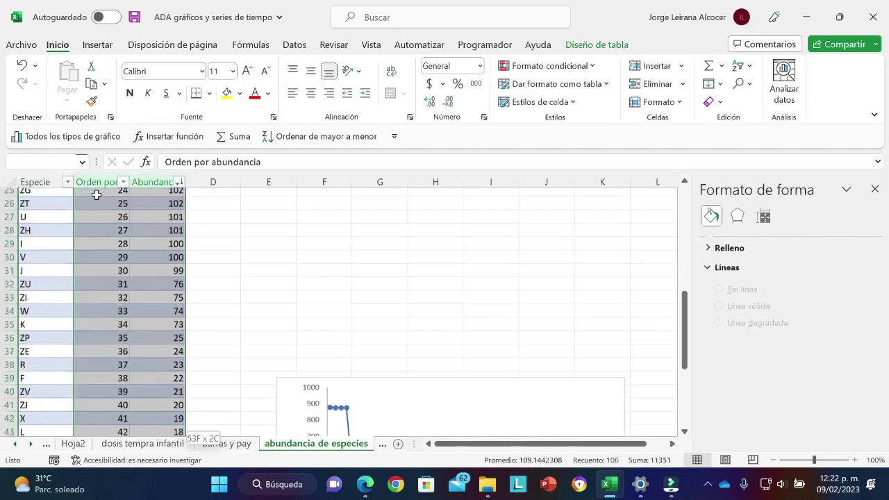
Insert a scatter chart with straight lines and markers plotting abundance by rank.
click(98, 46)
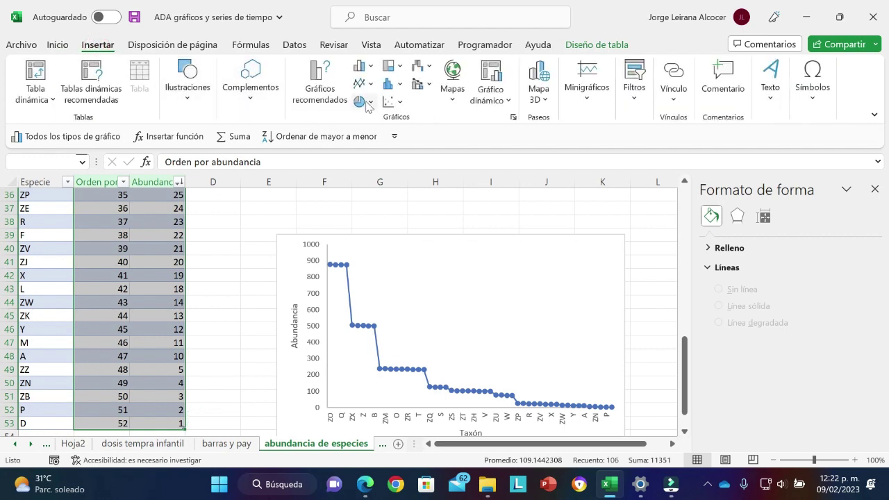
click(394, 102)
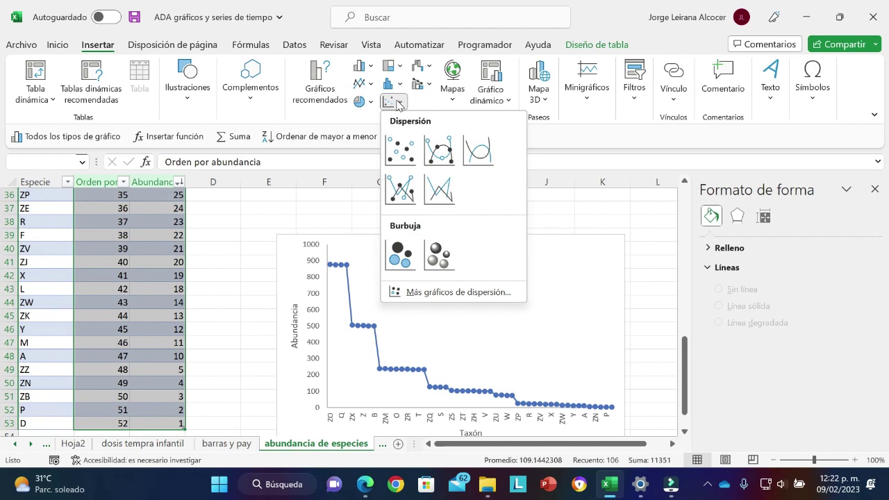
click(400, 148)
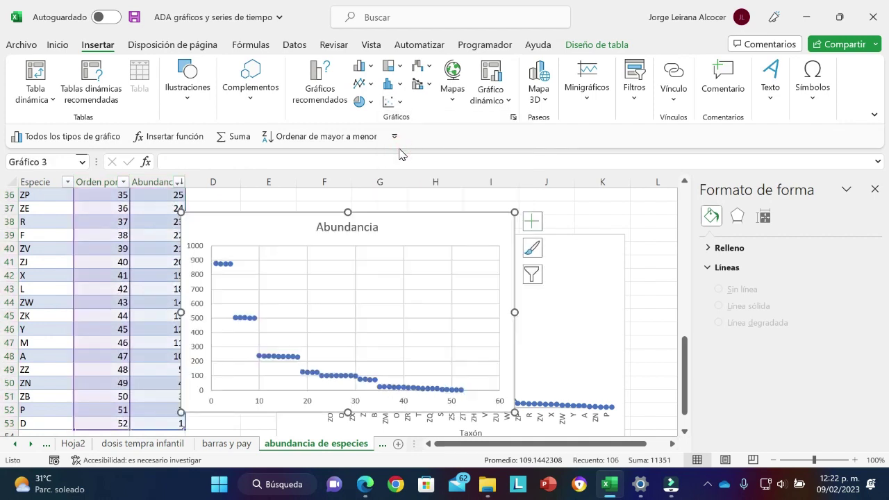
click(402, 103)
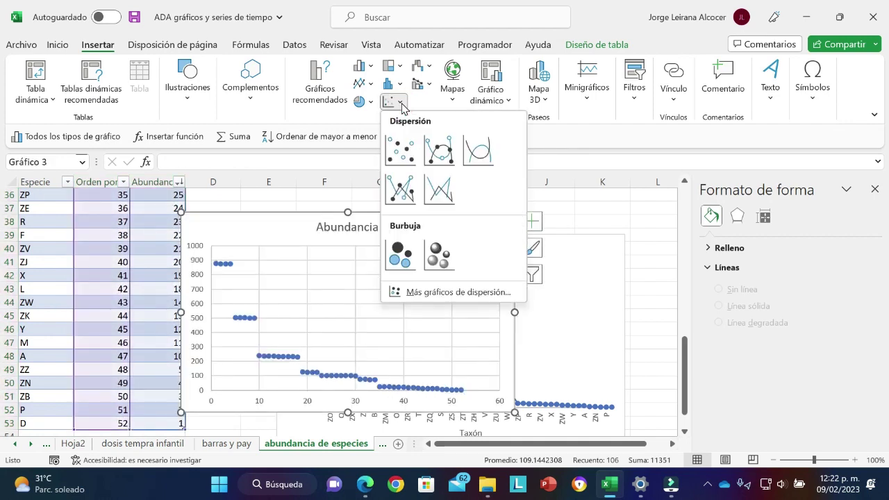
click(400, 188)
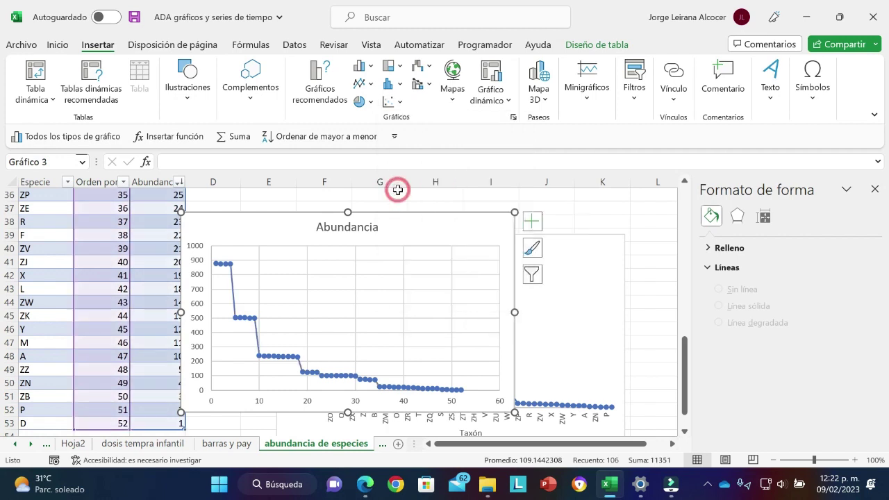
Add axis titles and data labels to the scatter chart and remove its chart title.
click(531, 222)
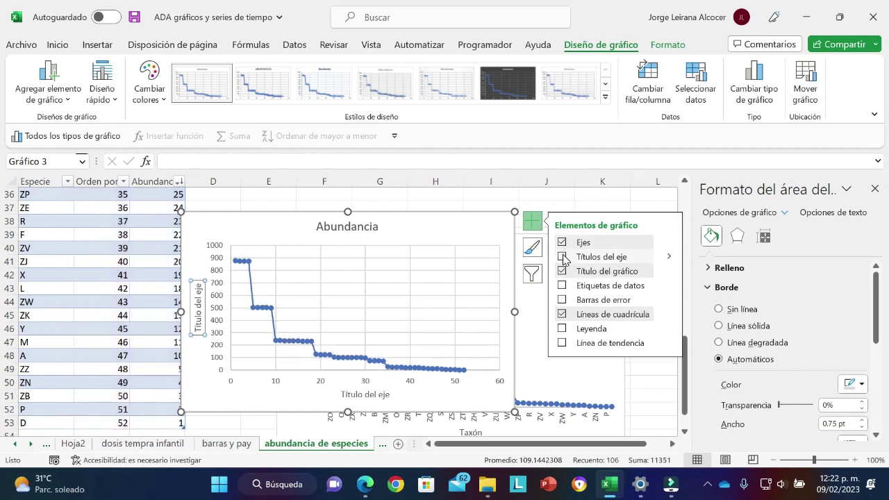
click(563, 257)
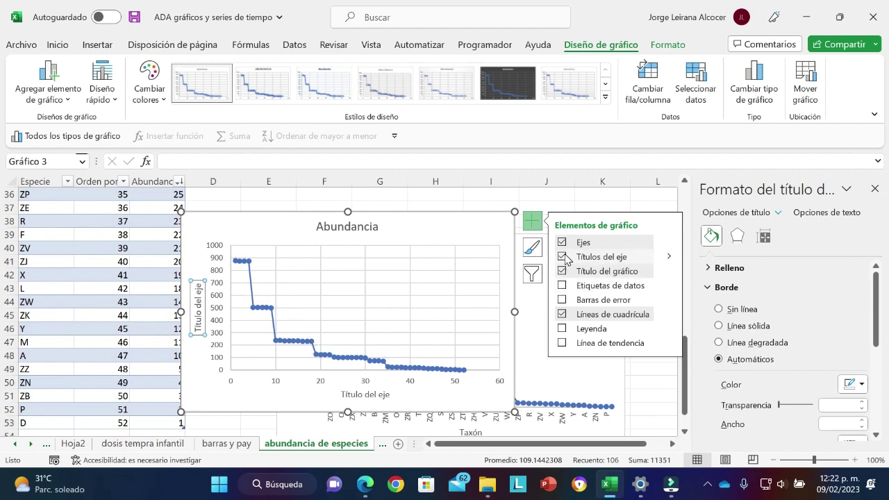
click(563, 273)
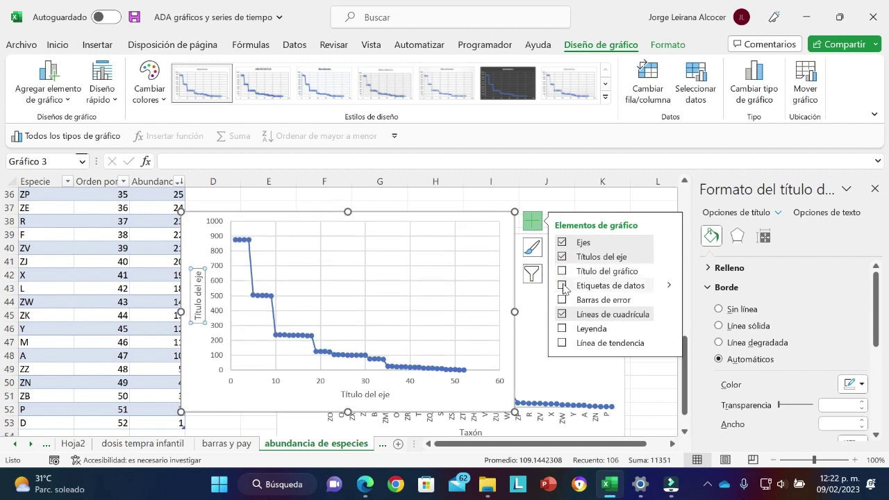
click(563, 286)
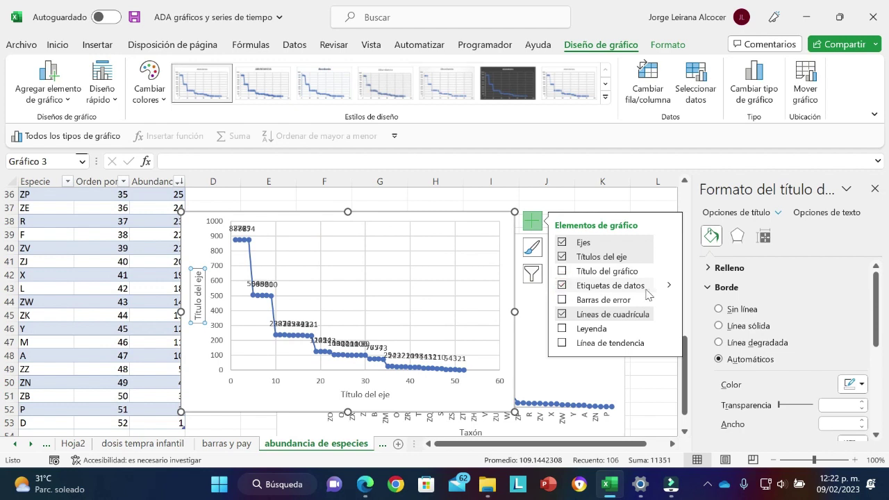
mouse_move(667, 290)
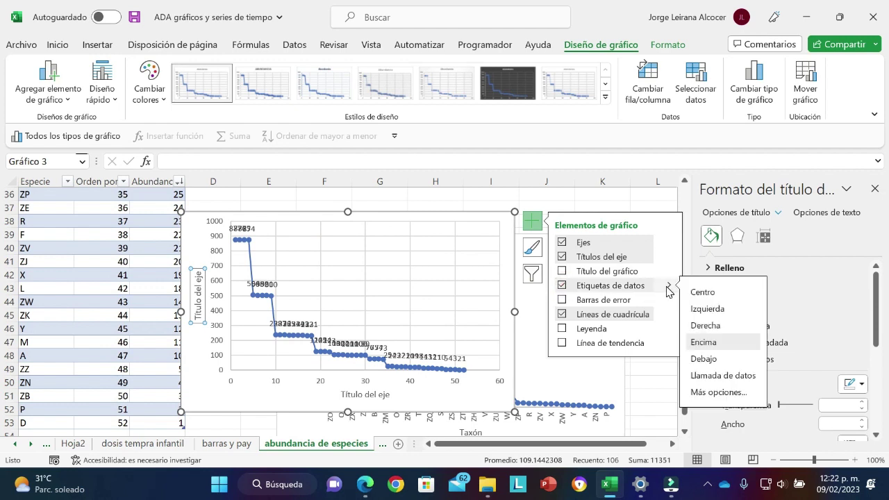
click(710, 392)
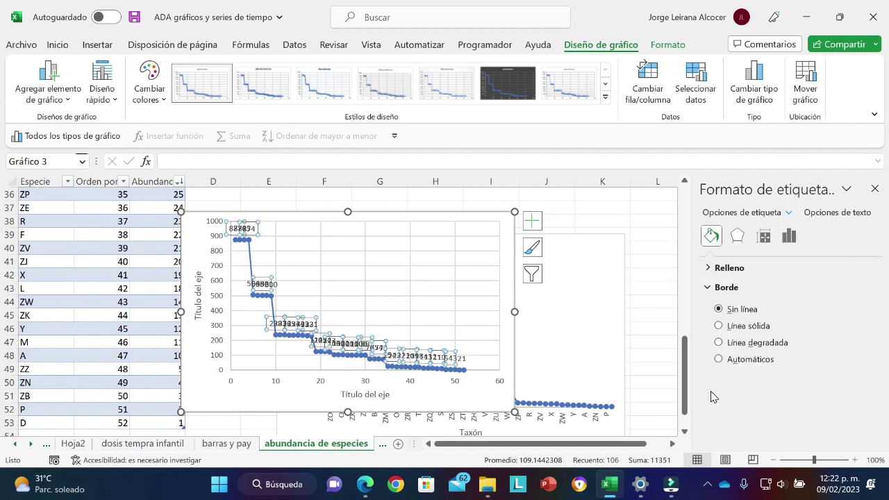
Uncheck Valor Y in the label options so the points show no numeric values.
click(790, 236)
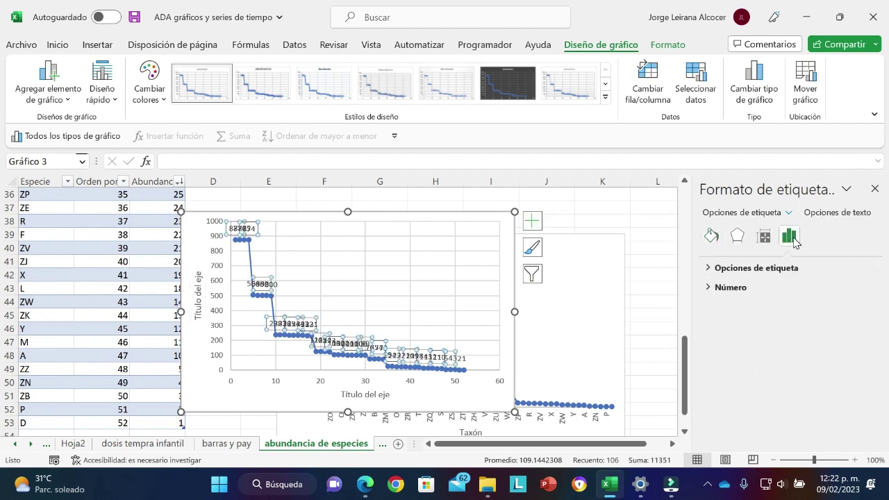
click(758, 270)
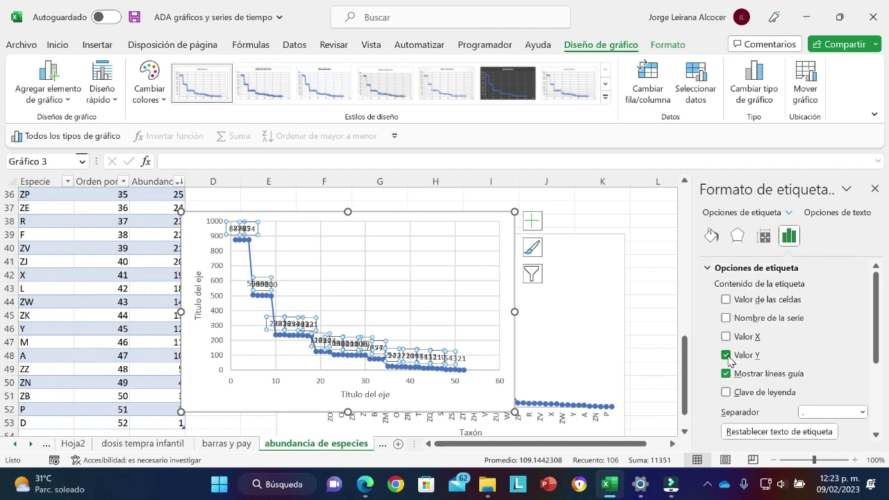
click(726, 356)
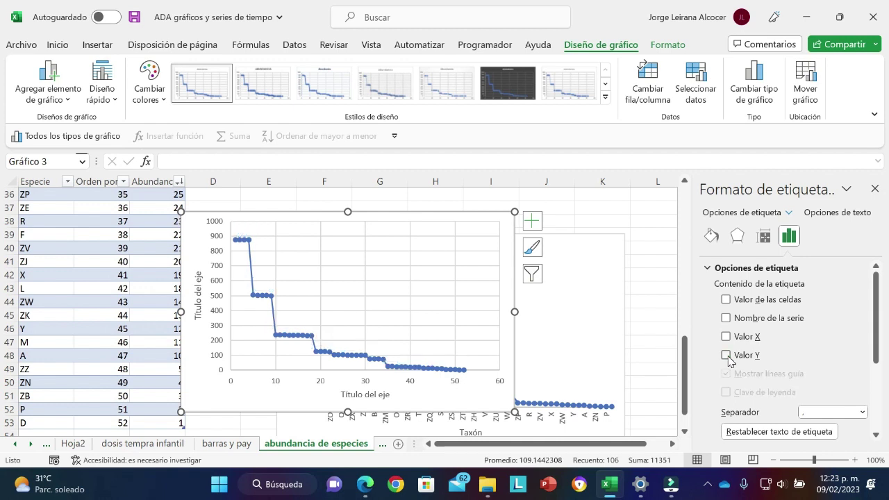
click(726, 356)
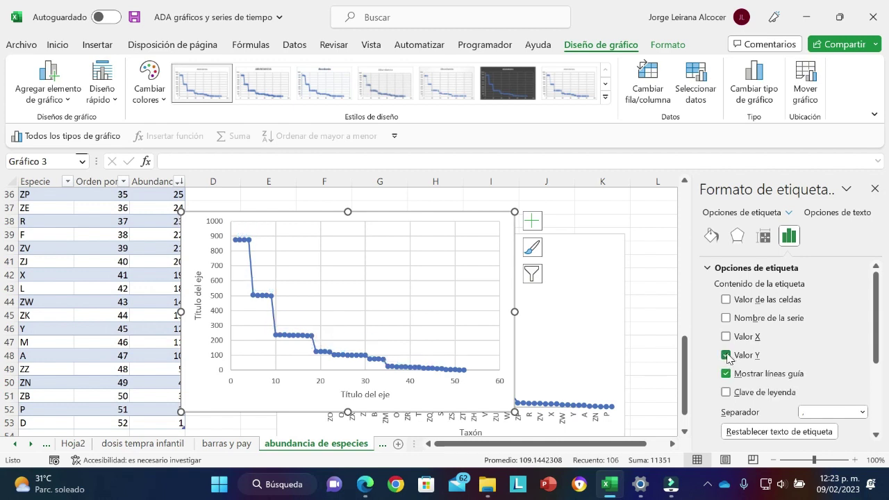
click(726, 355)
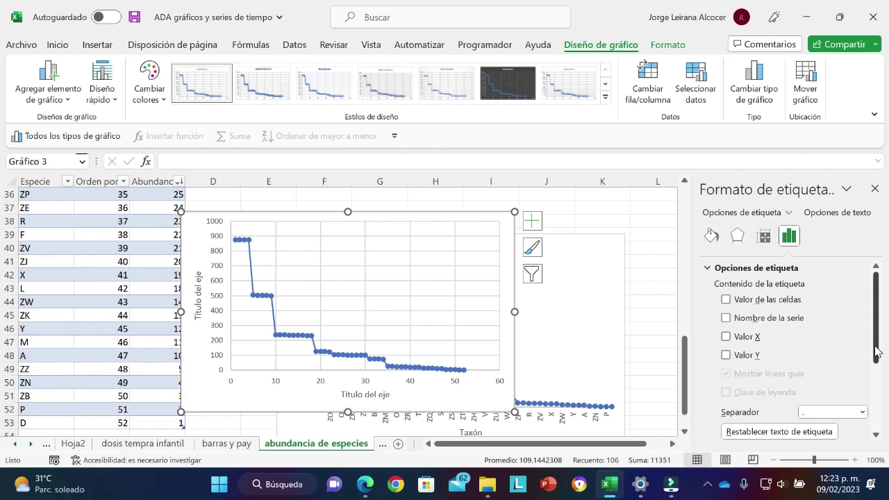
mouse_move(876, 350)
mouse_down()
mouse_move(878, 365)
mouse_move(876, 337)
mouse_up()
Label the chart points with cell values from the species names in column A.
click(725, 300)
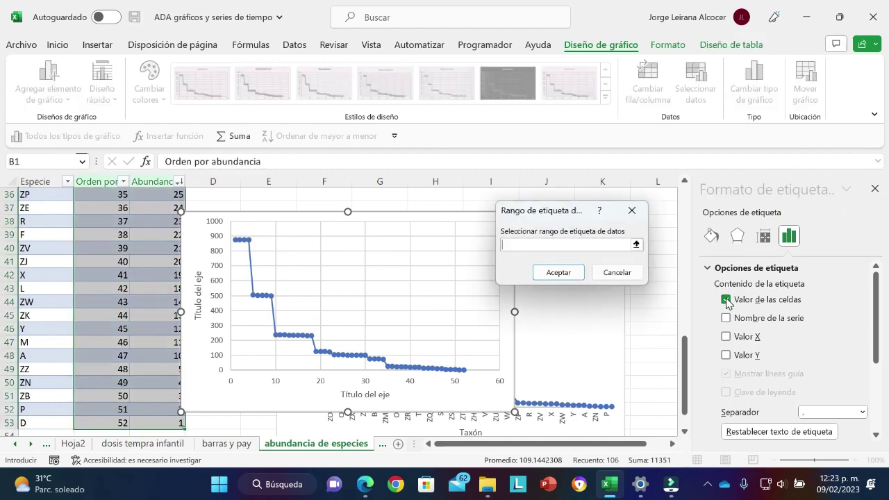
click(636, 245)
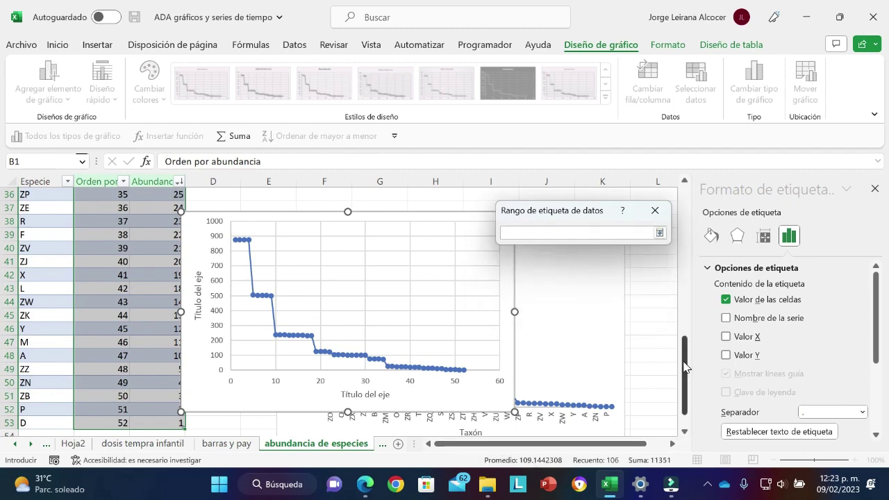
drag(684, 364, 684, 208)
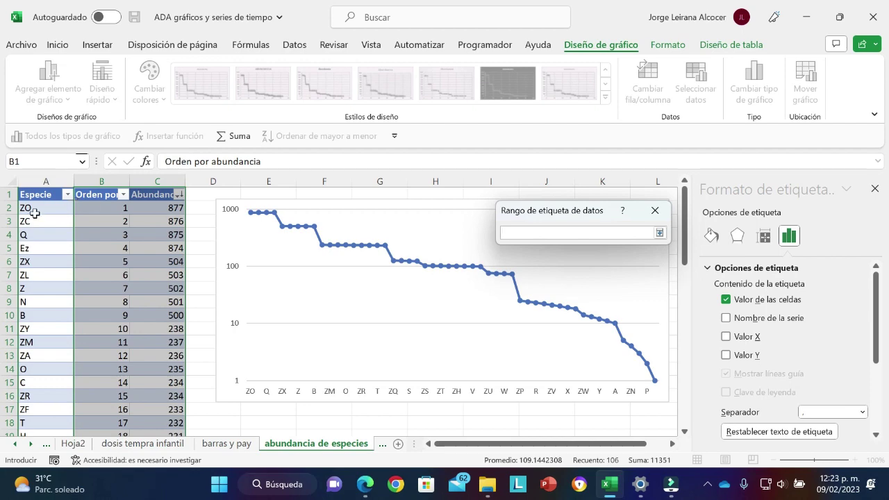
drag(33, 198, 40, 490)
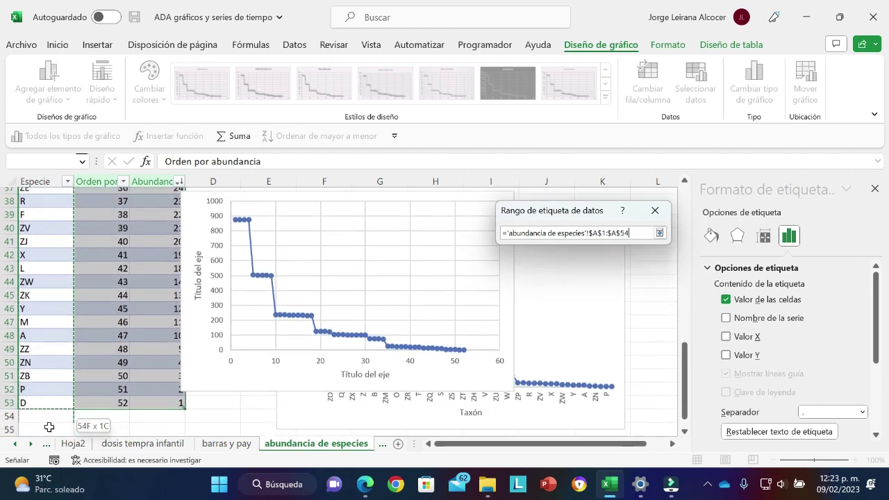
drag(39, 489, 50, 397)
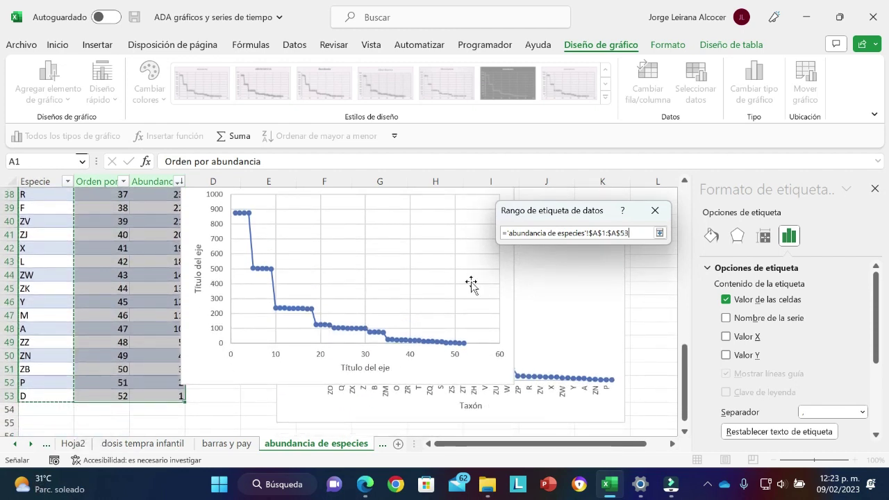
click(659, 232)
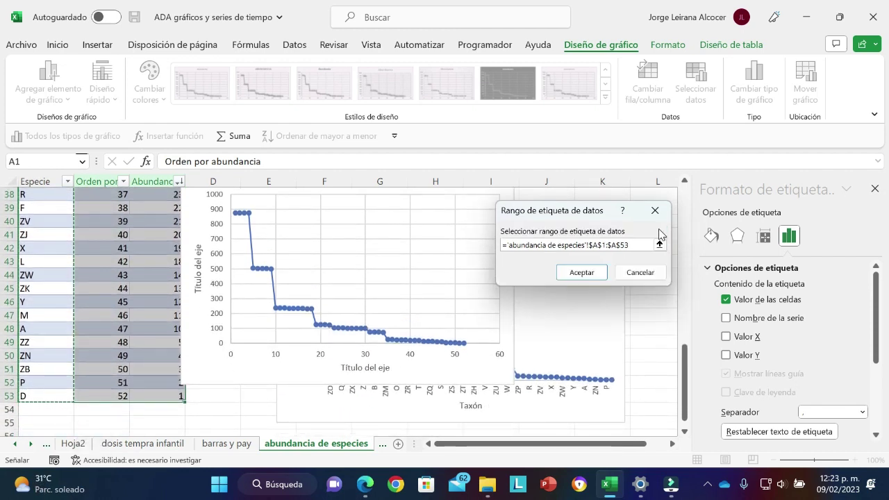
click(580, 272)
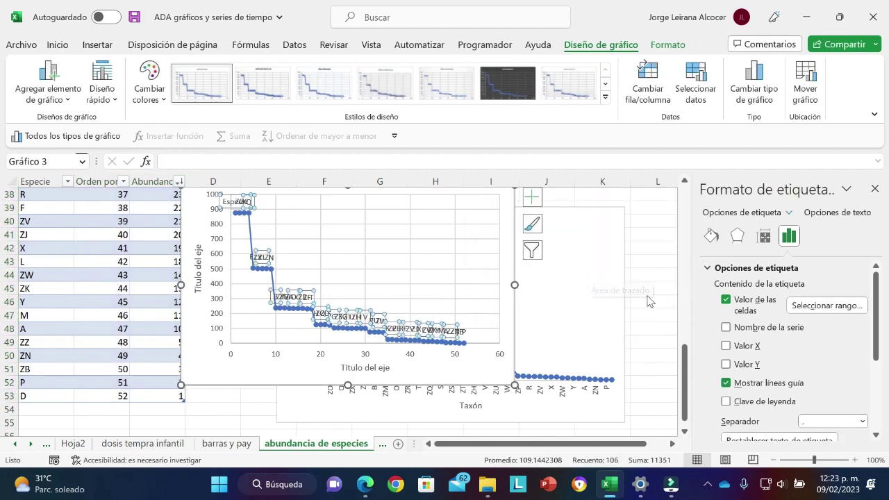
Widen the abundance chart to both the right and the left.
drag(684, 366, 686, 325)
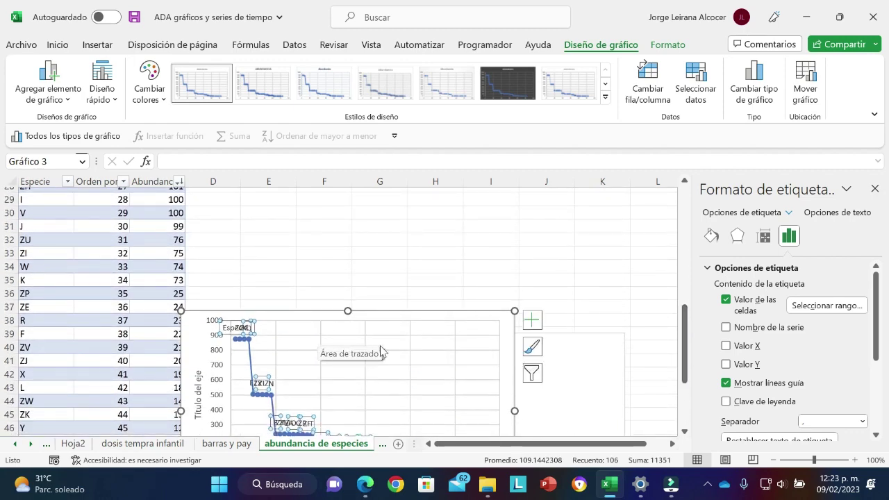
drag(512, 411, 676, 413)
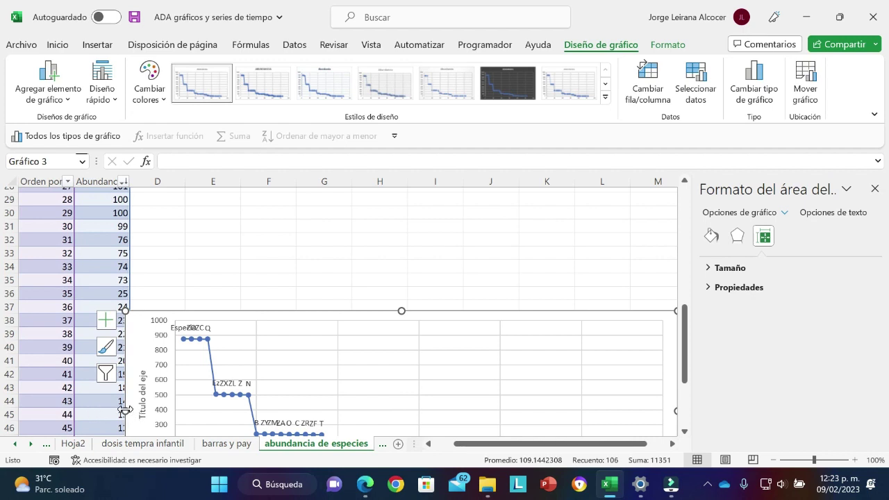
drag(125, 409, 112, 410)
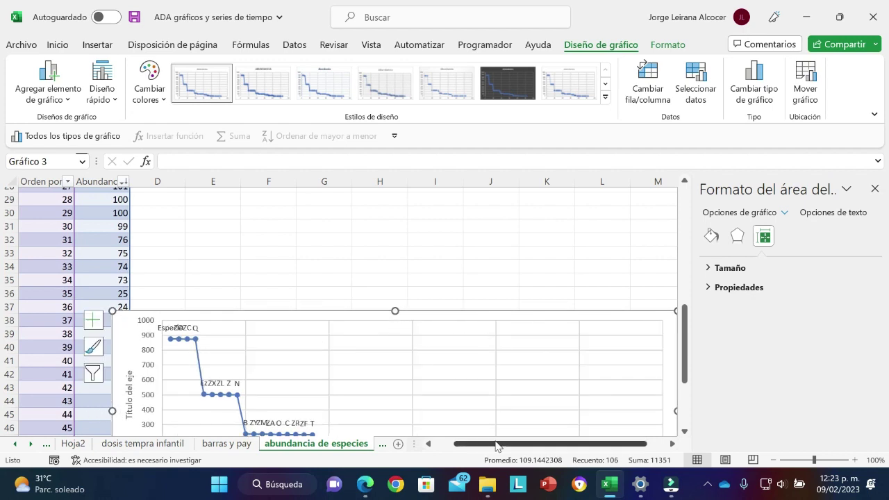
drag(498, 443, 511, 443)
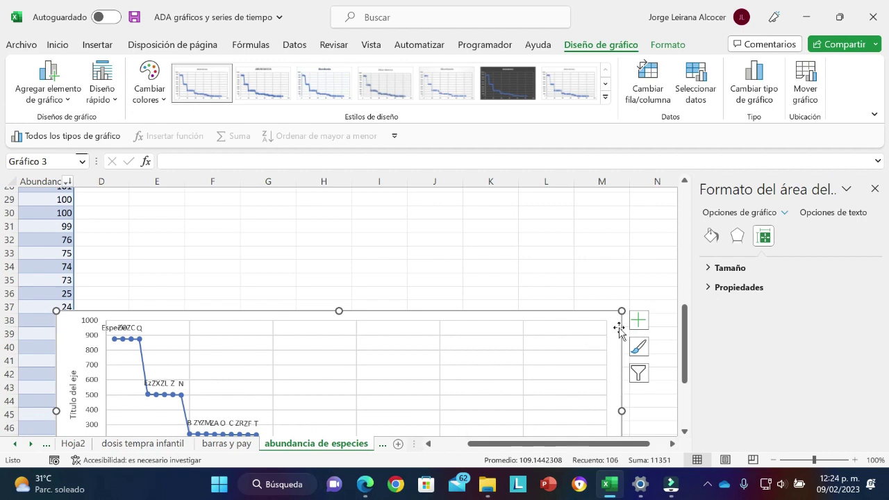
Correct the data label range to A2:A53, excluding the header.
click(639, 320)
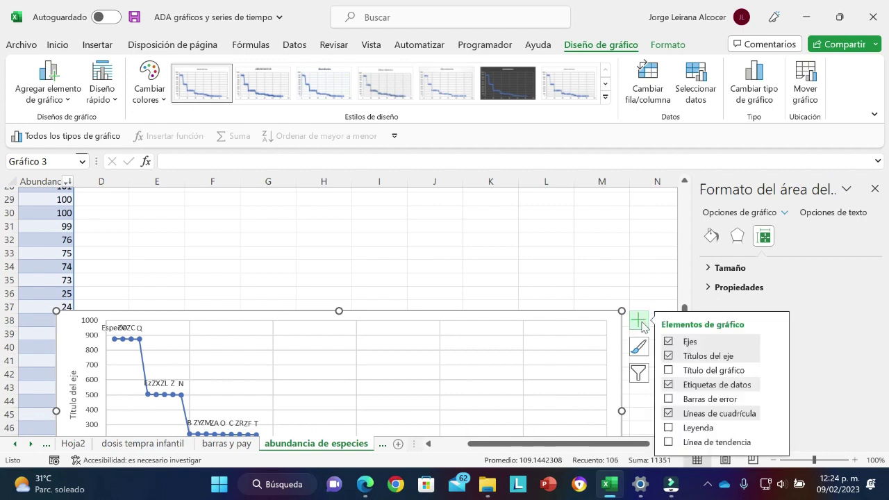
click(771, 386)
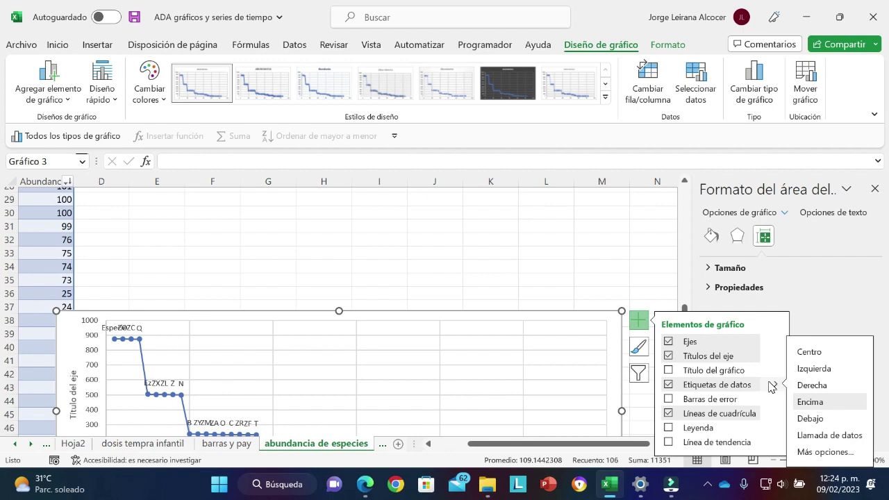
click(807, 452)
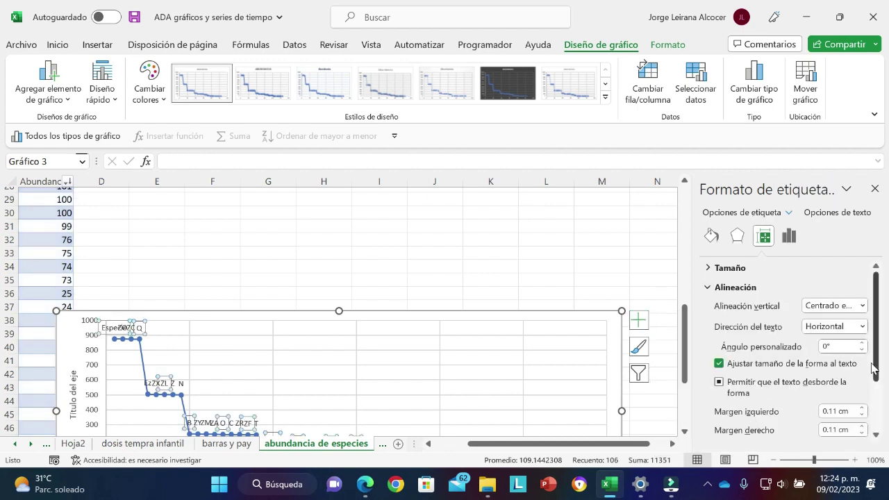
click(792, 241)
click(760, 270)
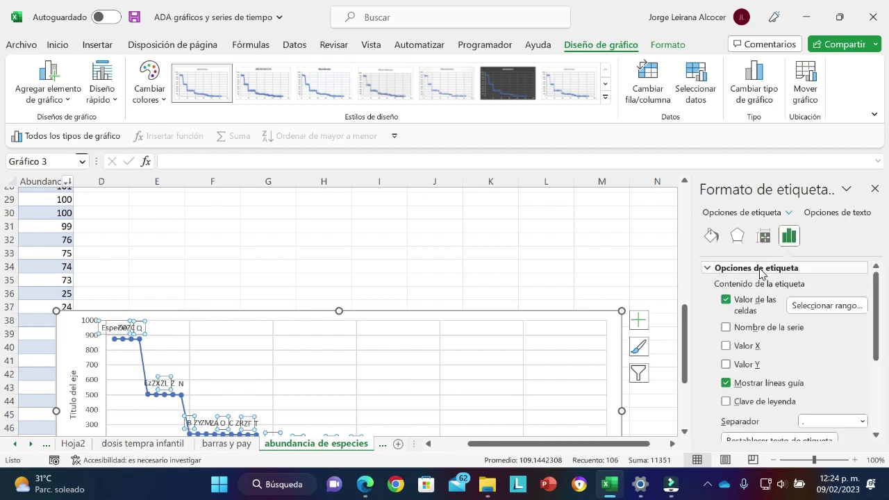
click(808, 308)
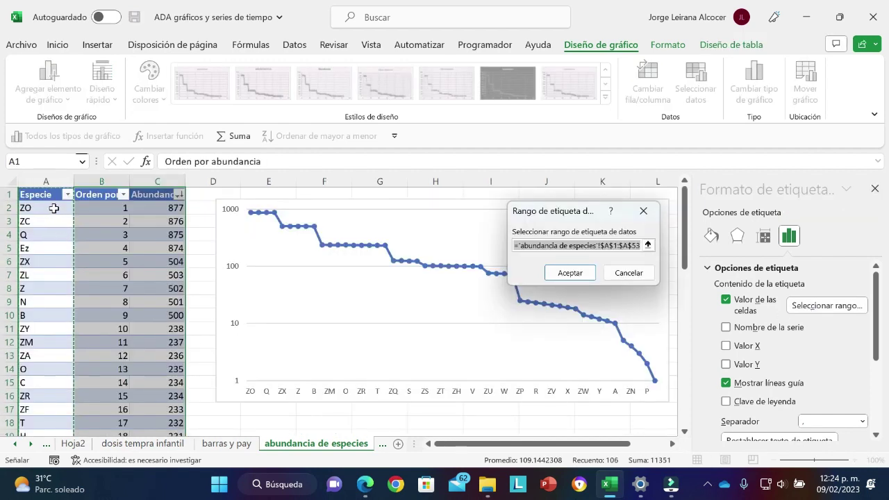
drag(52, 209, 53, 493)
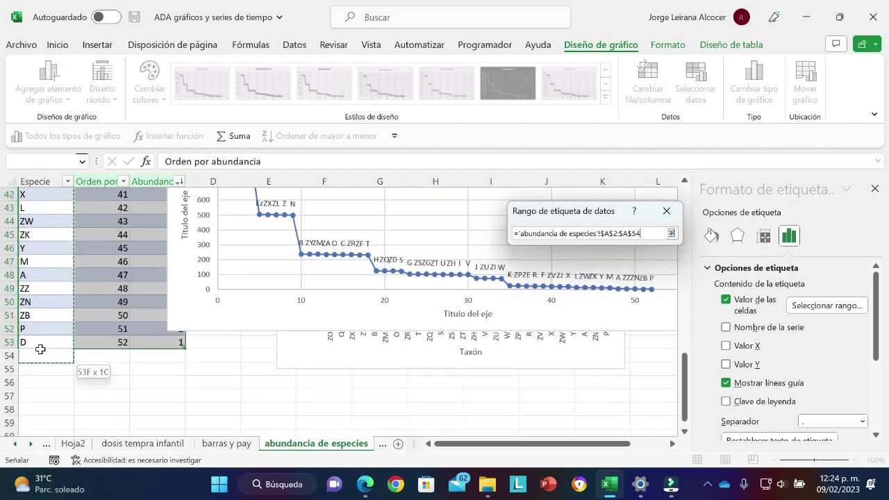
drag(54, 493, 40, 342)
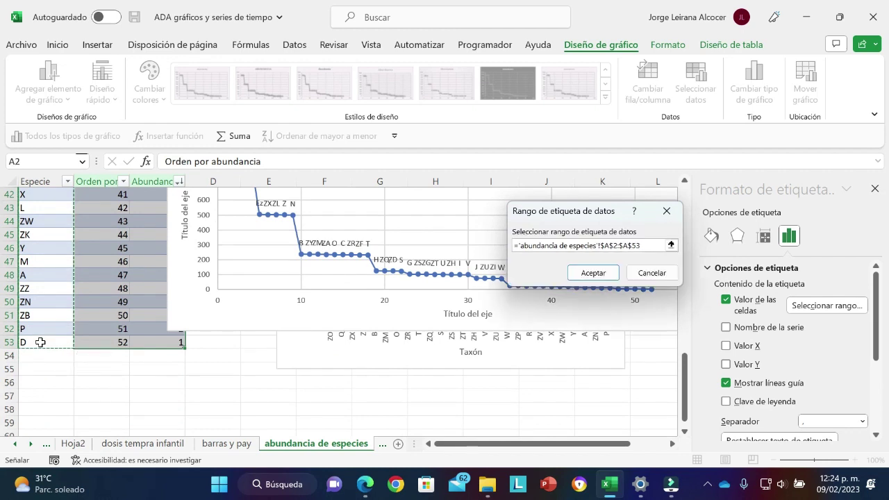
click(582, 275)
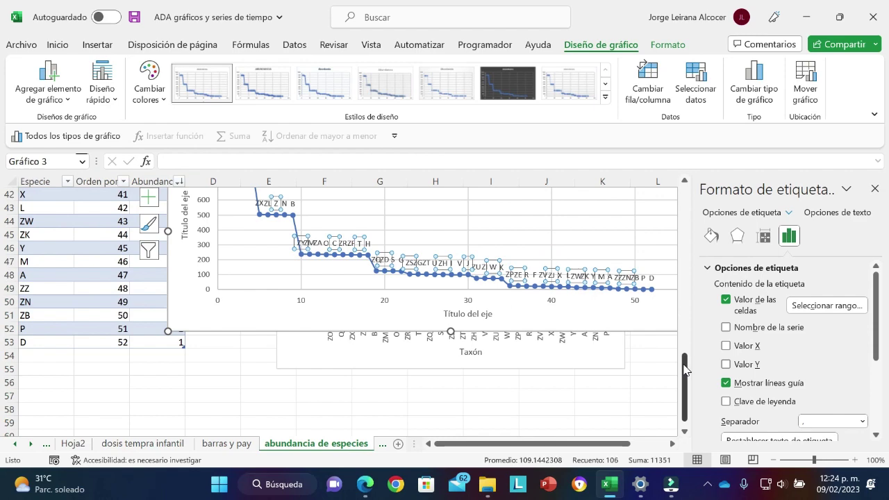
drag(686, 370, 686, 343)
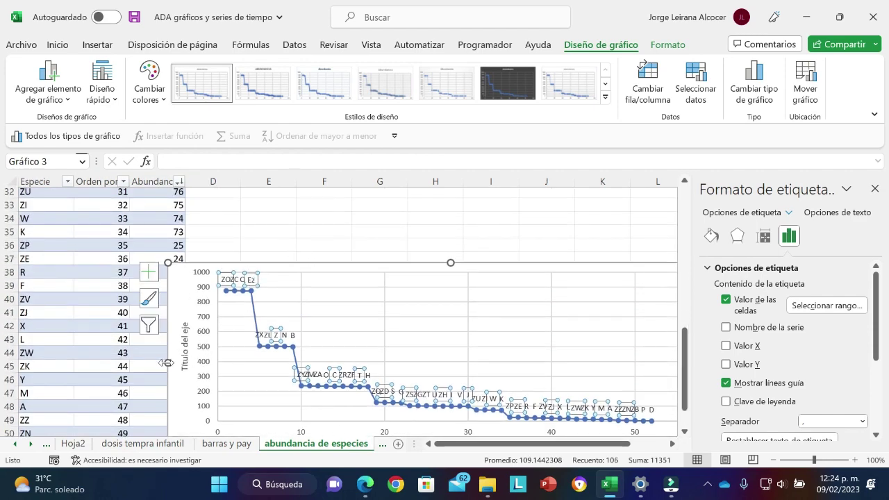
Title the vertical axis 'Abundancia'.
drag(167, 362, 149, 362)
click(167, 357)
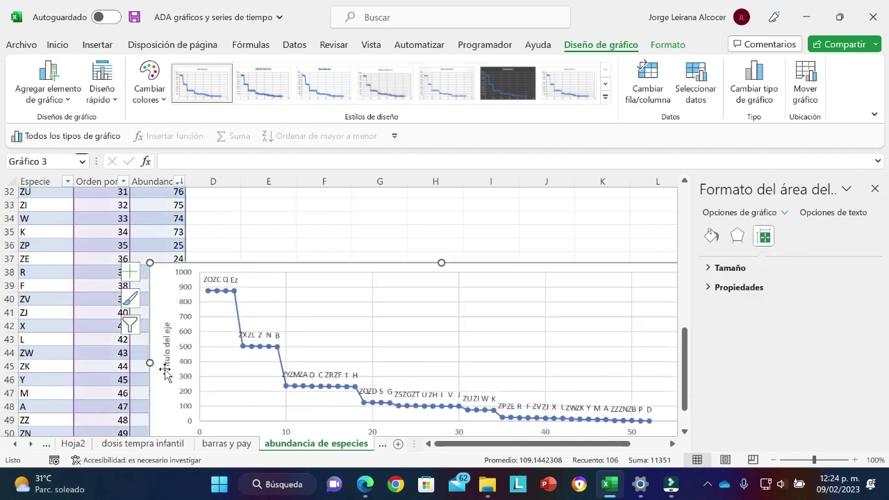
triple_click(170, 331)
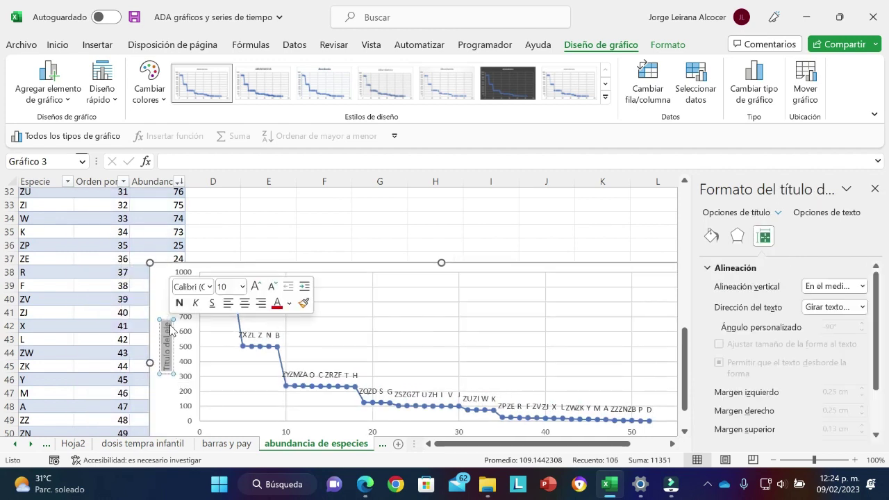
key(BackSpace)
text(Ab)
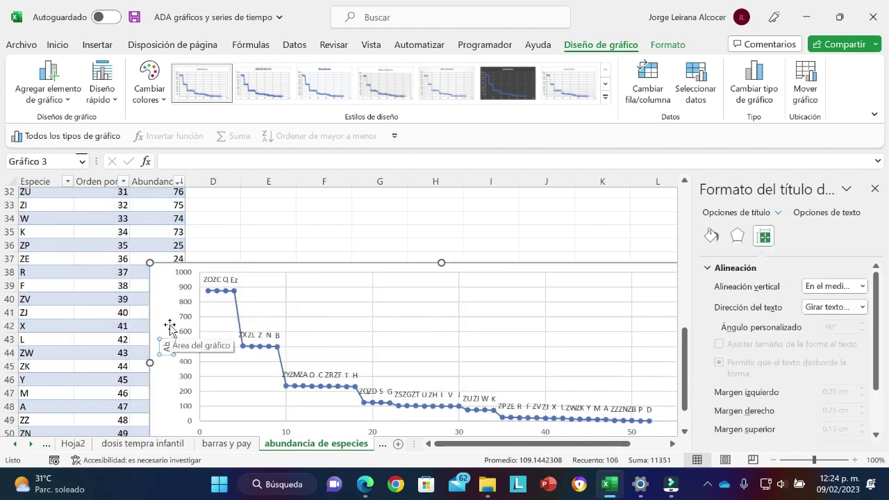
text(undancia)
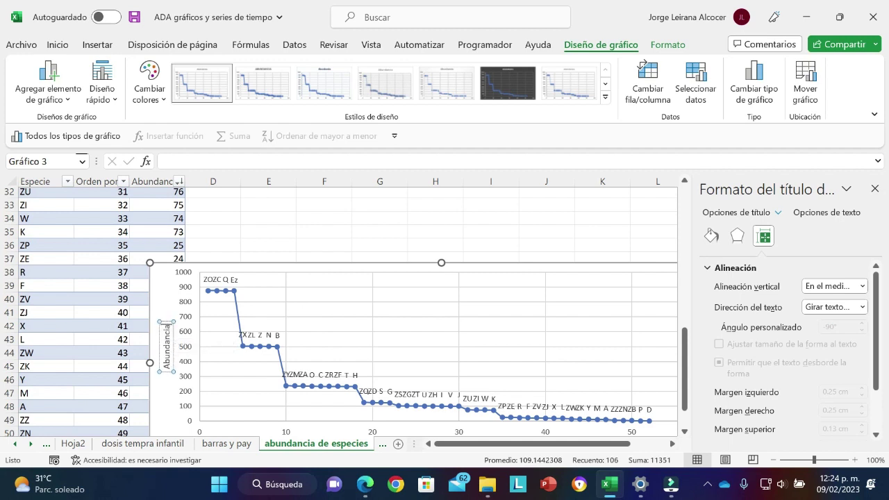
click(874, 188)
drag(880, 353, 885, 391)
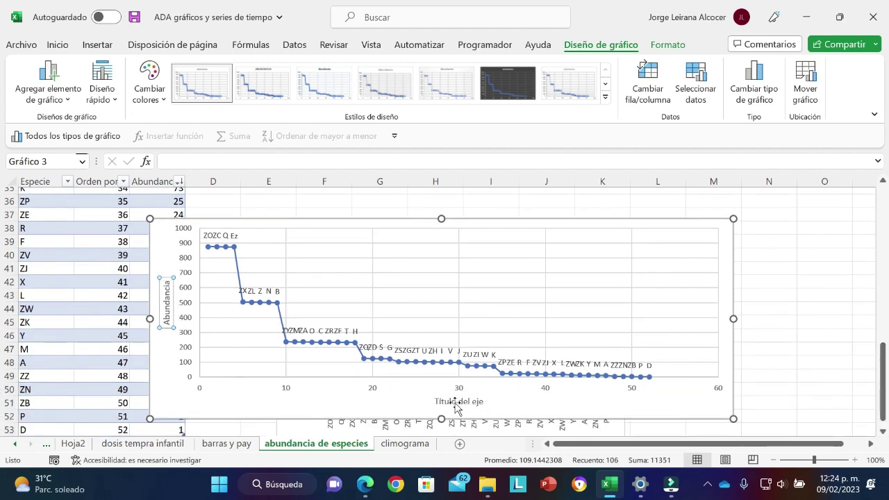
Title the horizontal axis 'Rango de abundancia'.
click(459, 402)
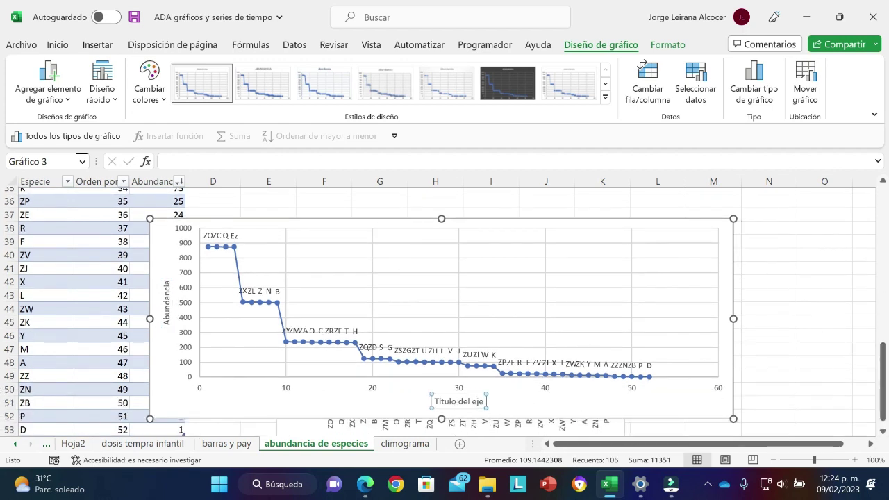
drag(434, 401, 484, 403)
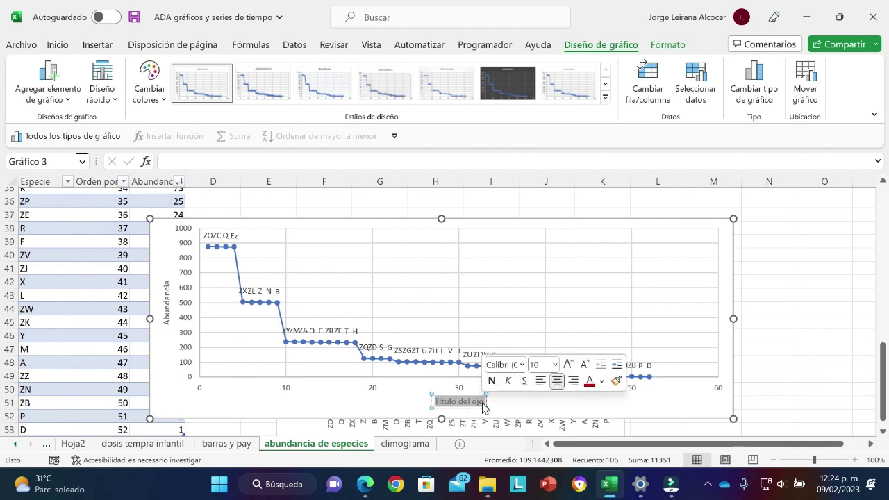
text(Rang)
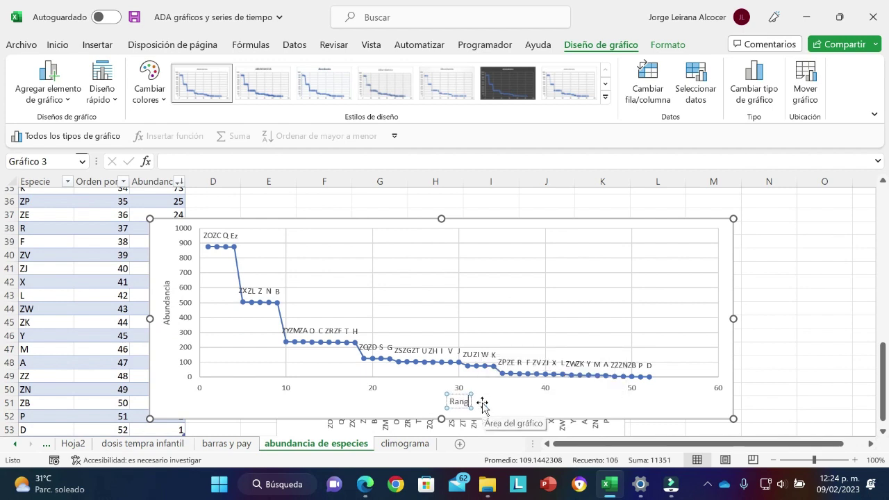
text(o de a)
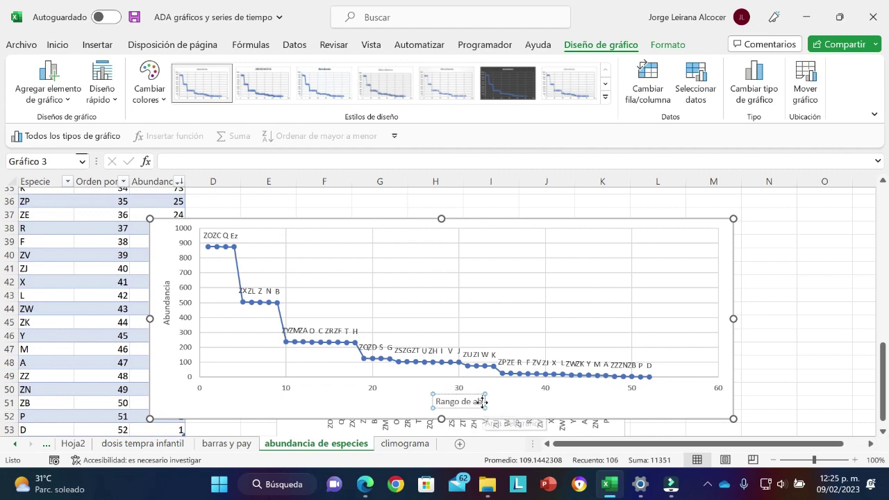
text(bundancia)
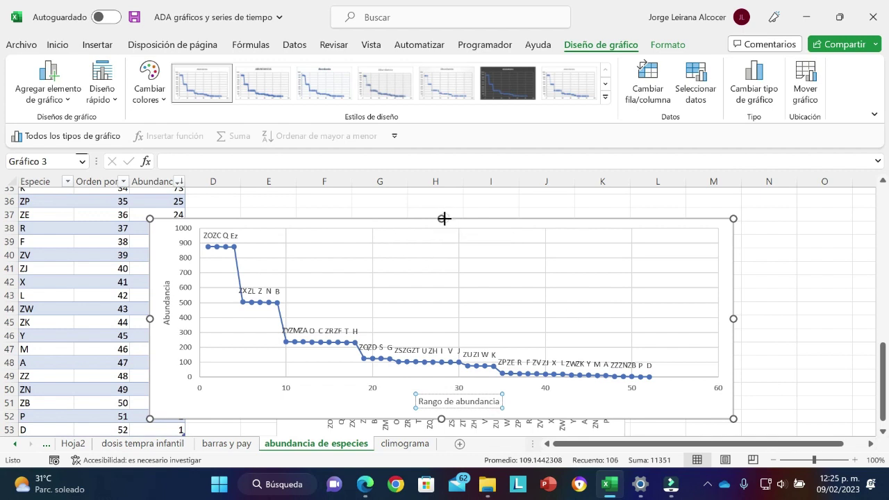
Make the chart slightly taller and remove its gridlines.
drag(445, 218, 444, 200)
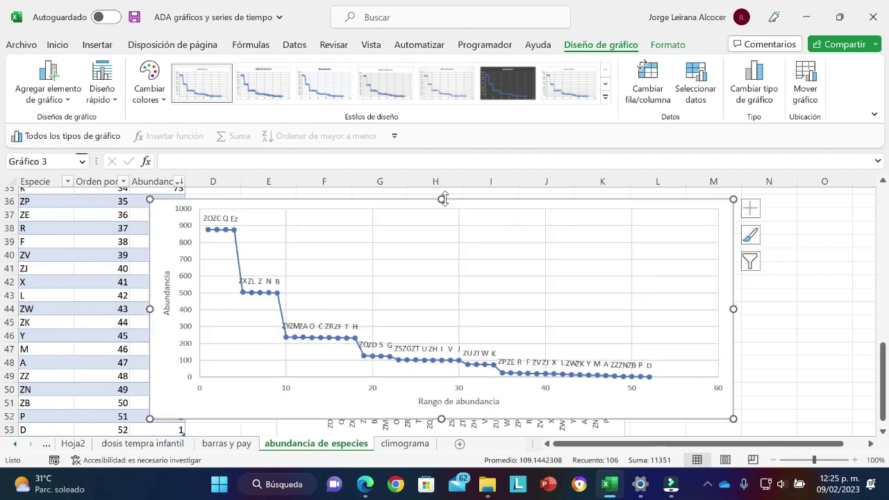
click(748, 213)
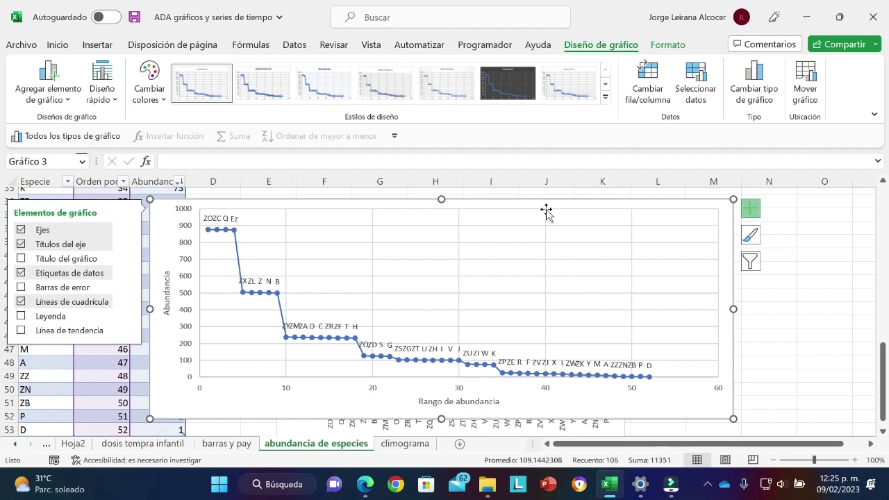
click(21, 303)
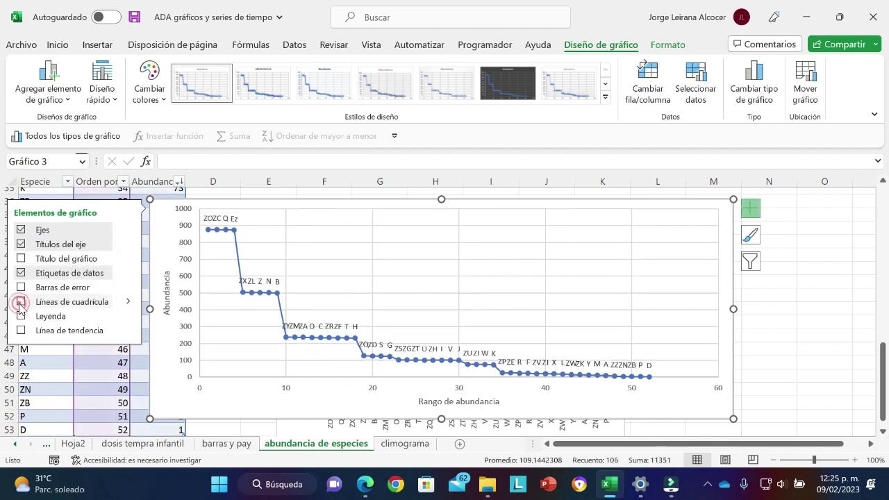
click(764, 325)
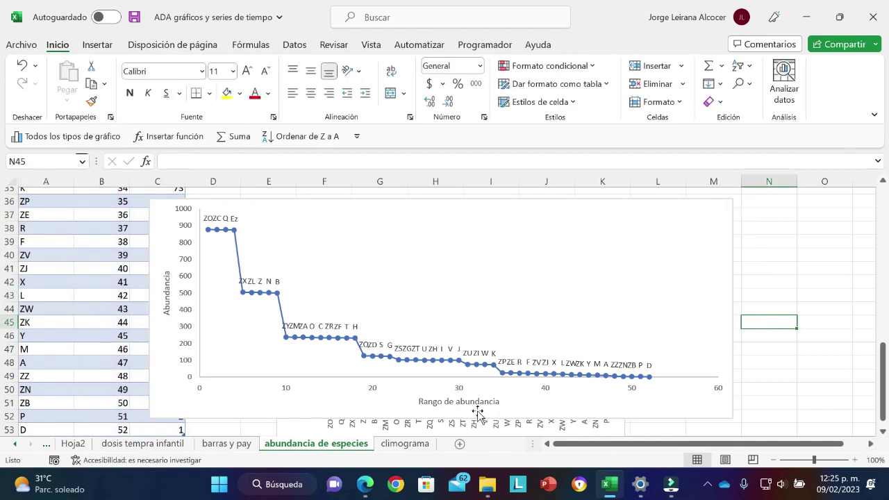
Go to the climograma sheet and select the existing Climograma chart.
click(405, 444)
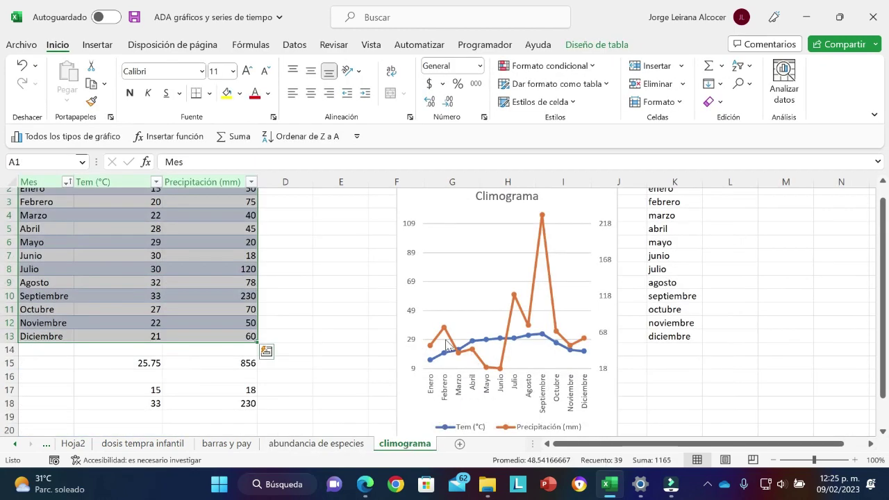
click(408, 329)
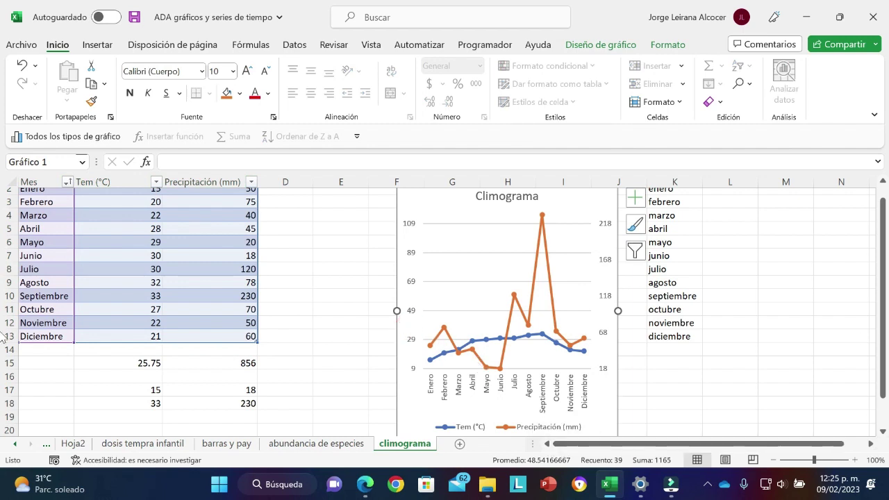
drag(883, 331, 882, 295)
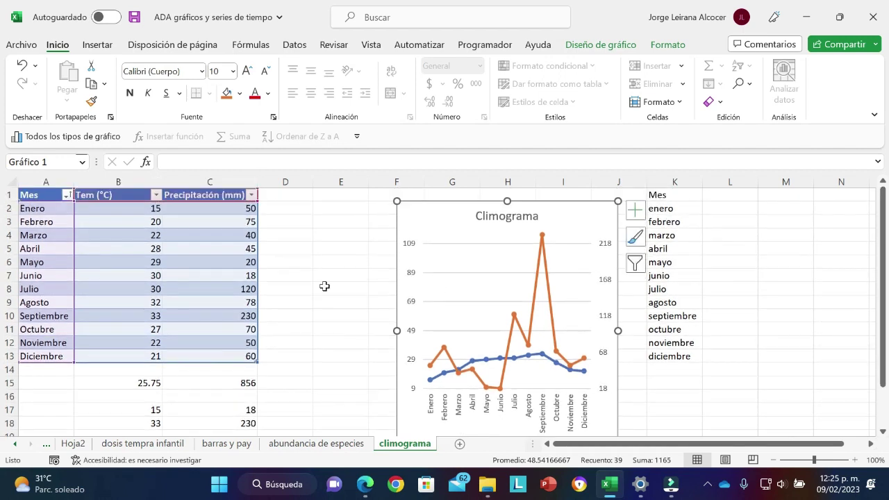
Select the Mes, Tem (°C) and Precipitación (mm) table, A1:C13.
click(42, 197)
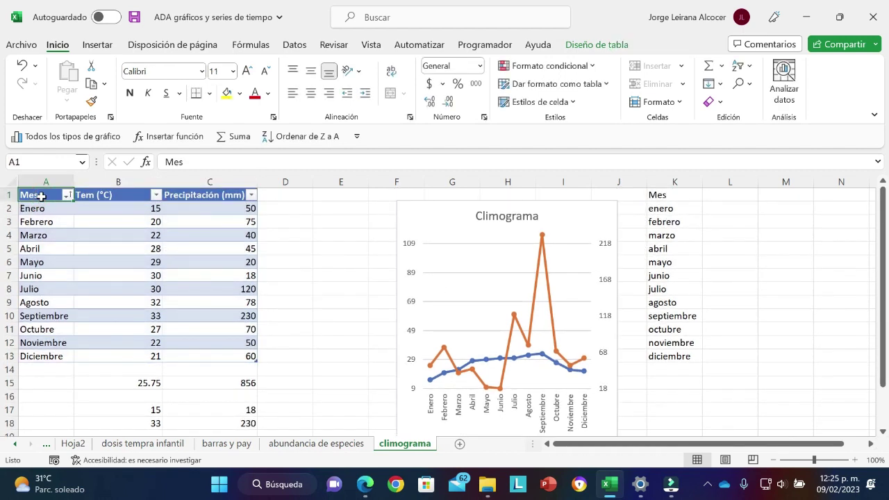
key(shift+Right)
key(shift+Right)
key(shift+Down)
key(shift+Down)
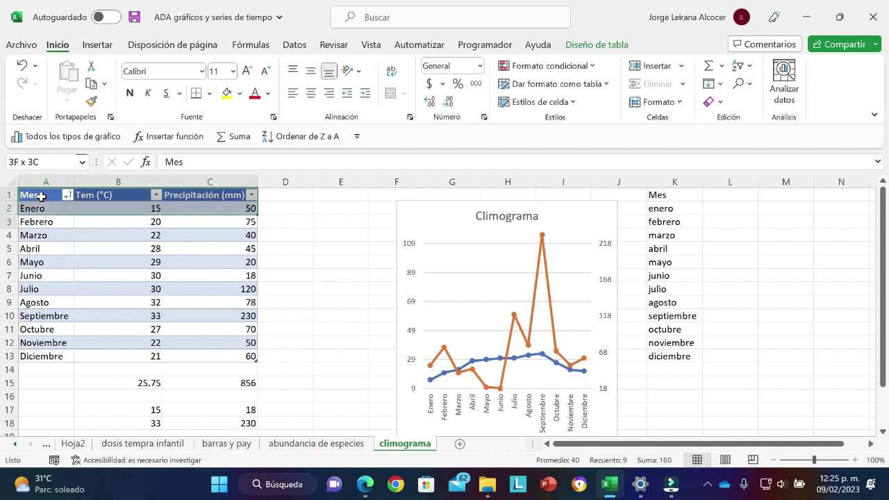
key(shift+Down)
key(shift+Down)
key(shift+Down)
key(shift+Down)
key(shift+Down)
key(shift+Down)
key(shift+Down)
key(shift+Down)
key(shift+Down)
key(shift+Down)
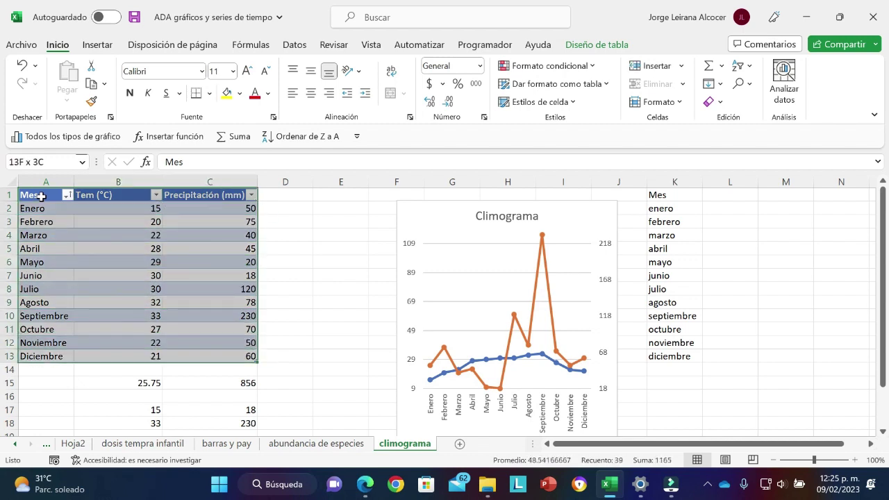
click(91, 50)
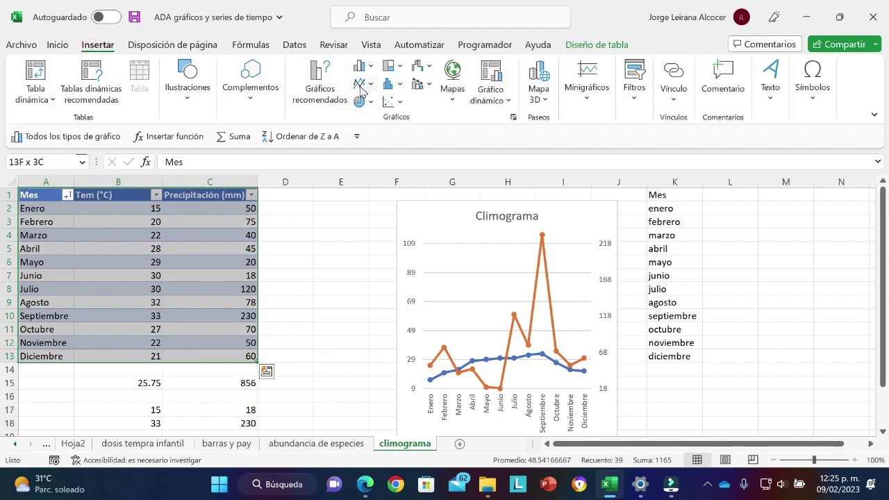
Insert a line-with-markers chart of the monthly data and title it 'Climograma'.
click(360, 85)
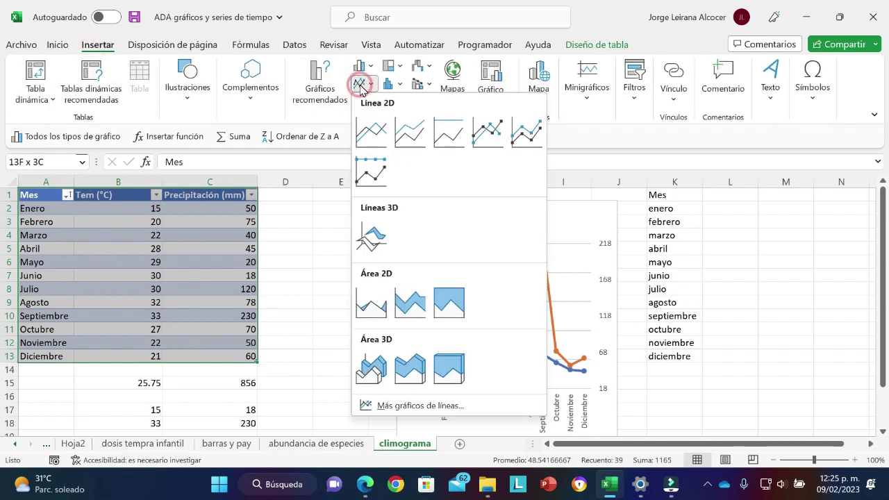
click(474, 141)
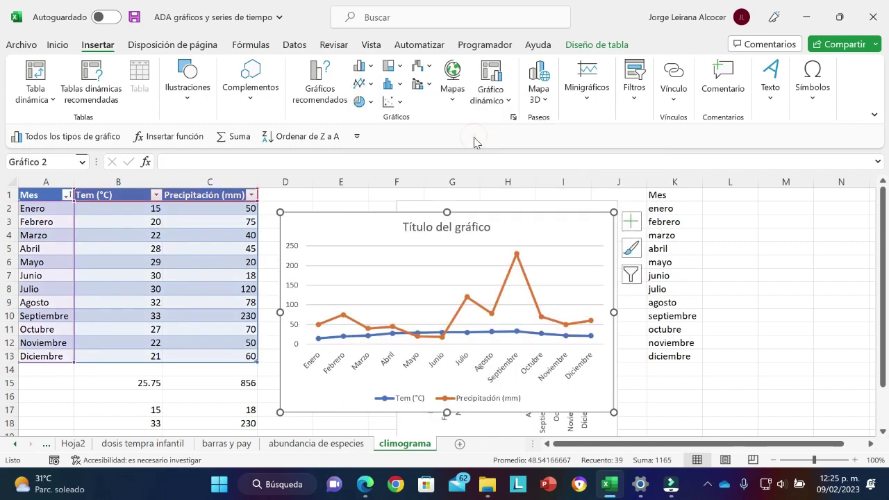
click(446, 225)
click(402, 226)
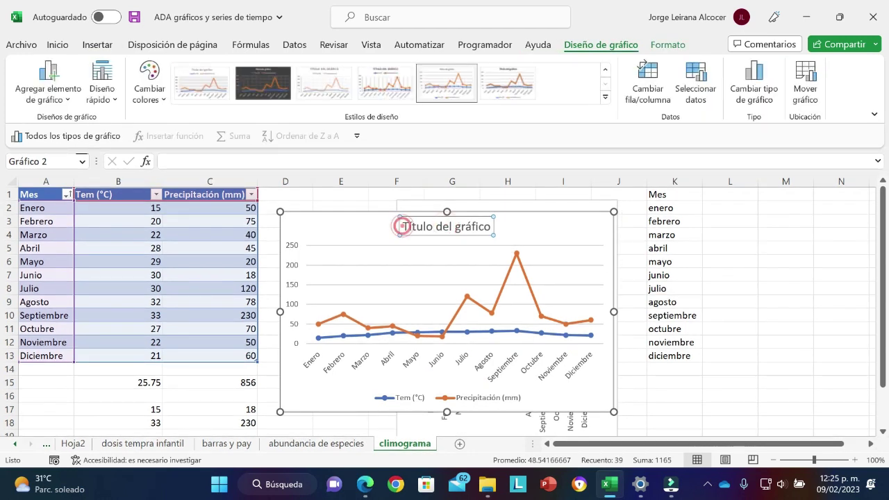
drag(401, 225, 490, 227)
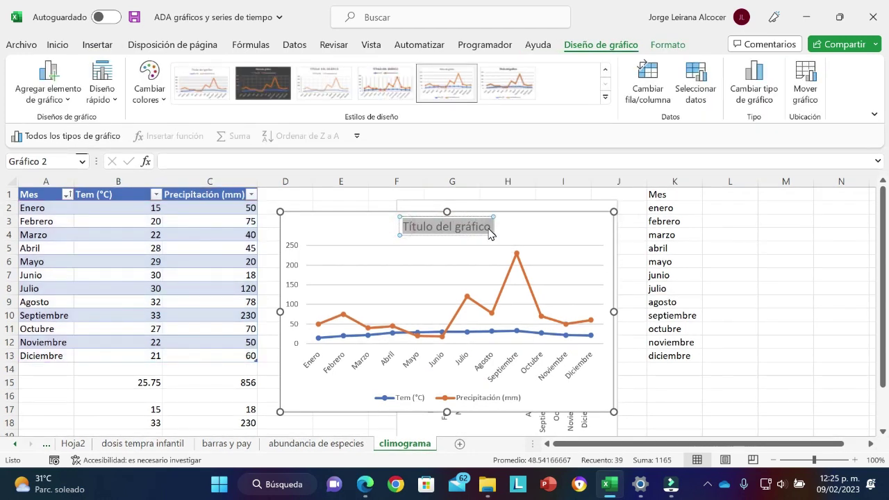
text(cClimo)
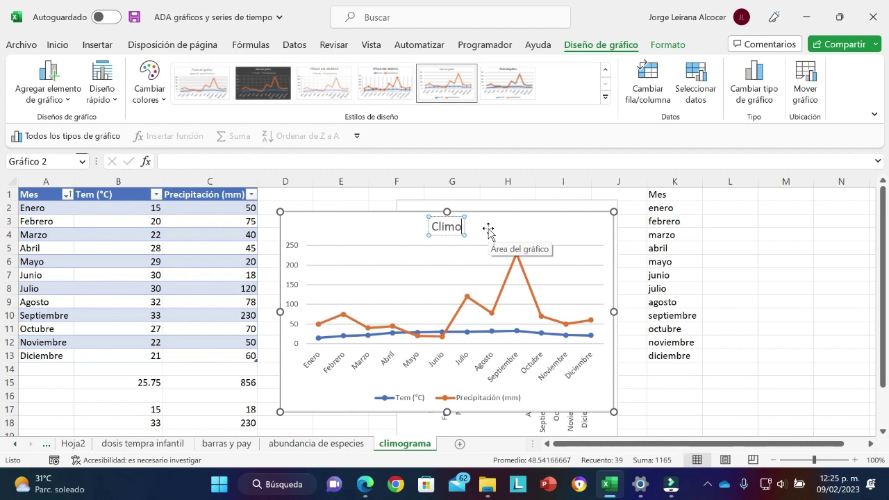
text(grama)
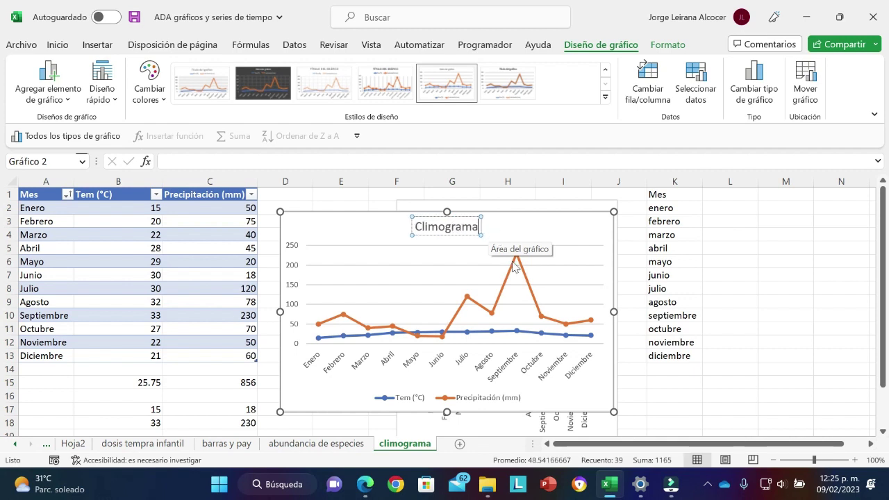
click(572, 325)
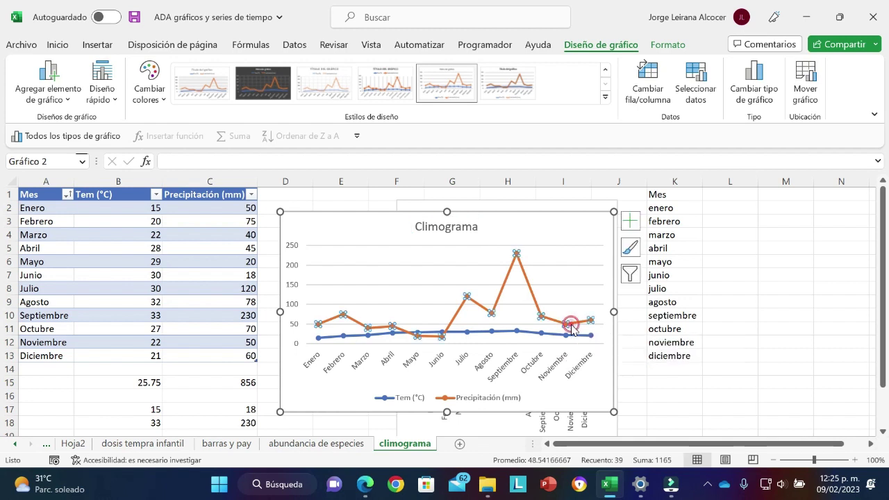
click(632, 222)
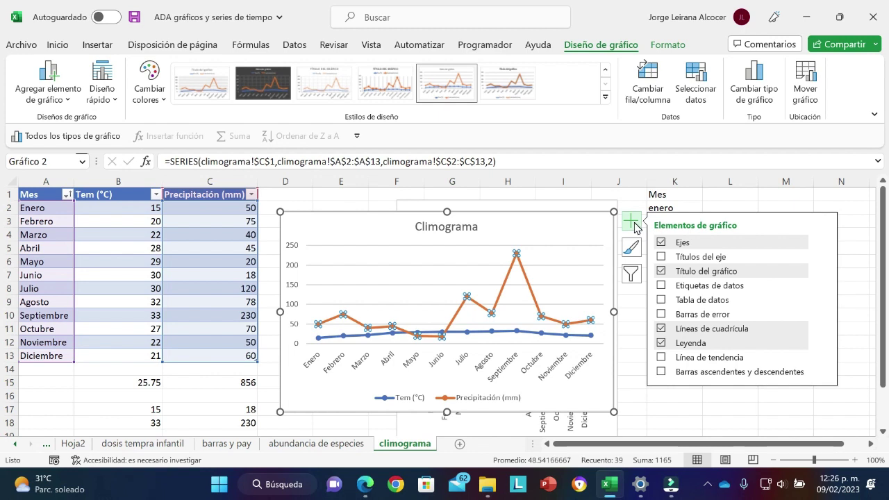
Close the Chart Elements list and bring up the context menu of the orange Precipitación (mm) line.
click(636, 227)
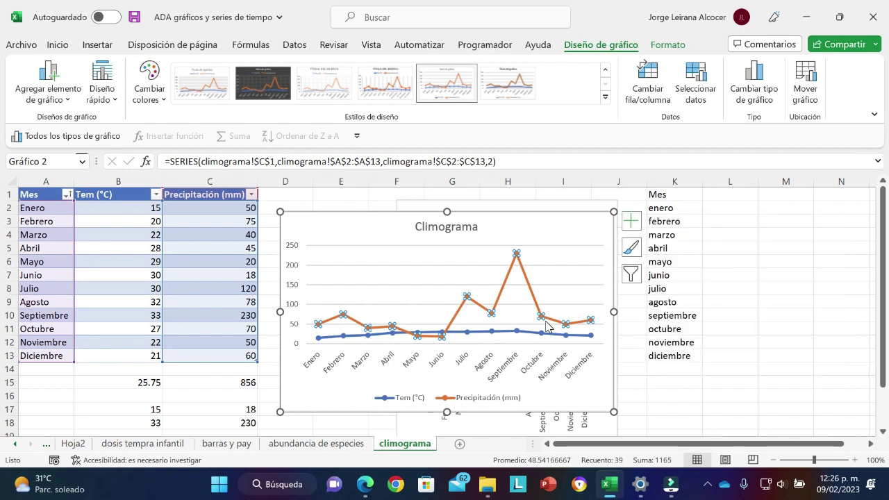
mouse_move(545, 317)
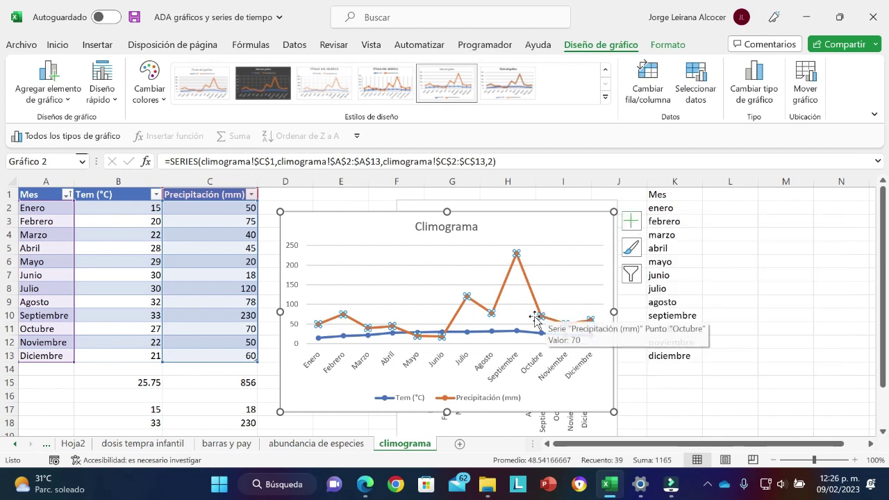
right_click(519, 310)
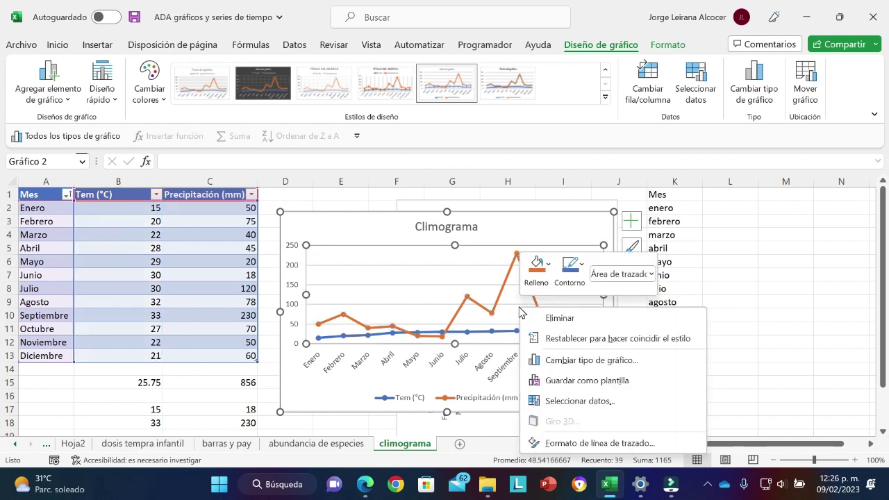
key(Escape)
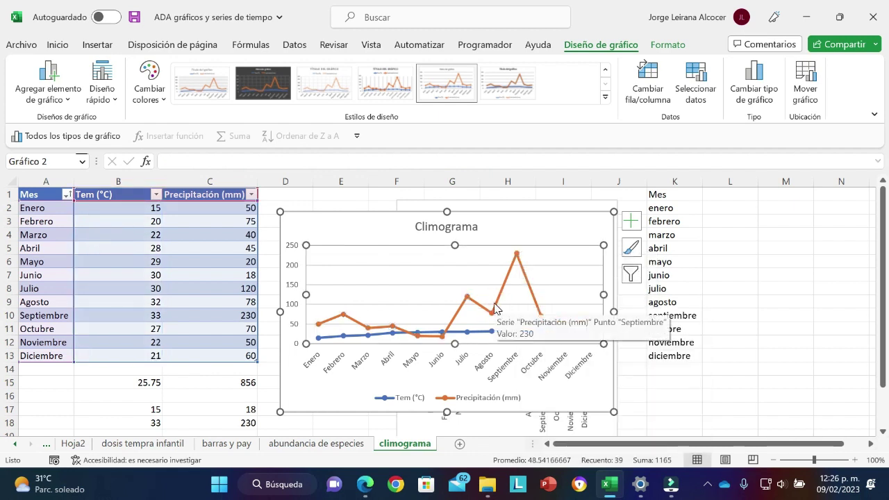
click(495, 310)
right_click(495, 311)
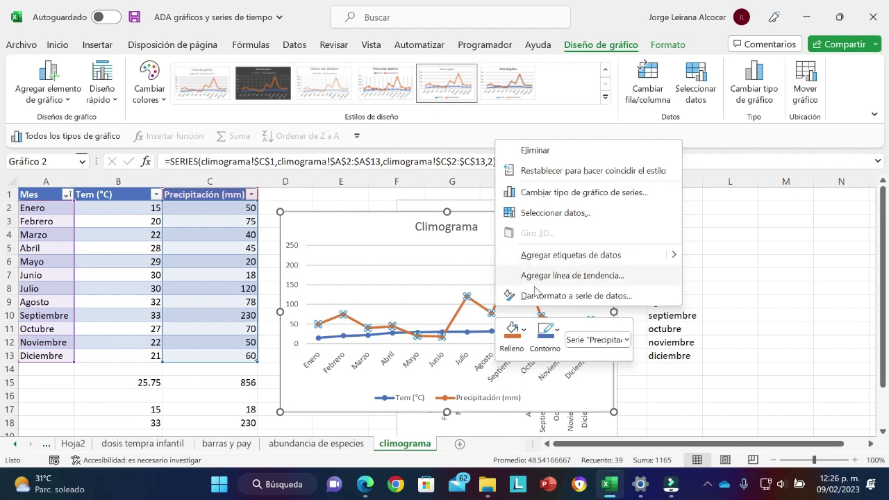
Plot Precipitación (mm) on a secondary axis bounded from minimum 18 to maximum 230.
click(540, 296)
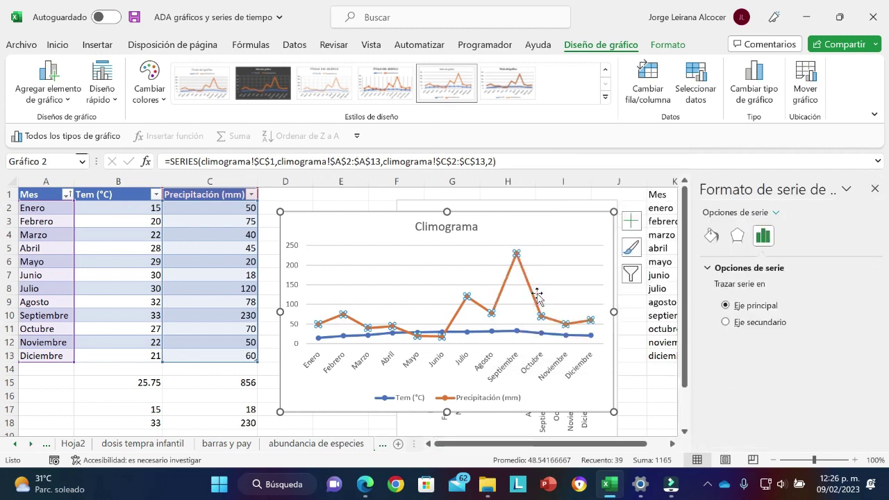
click(726, 322)
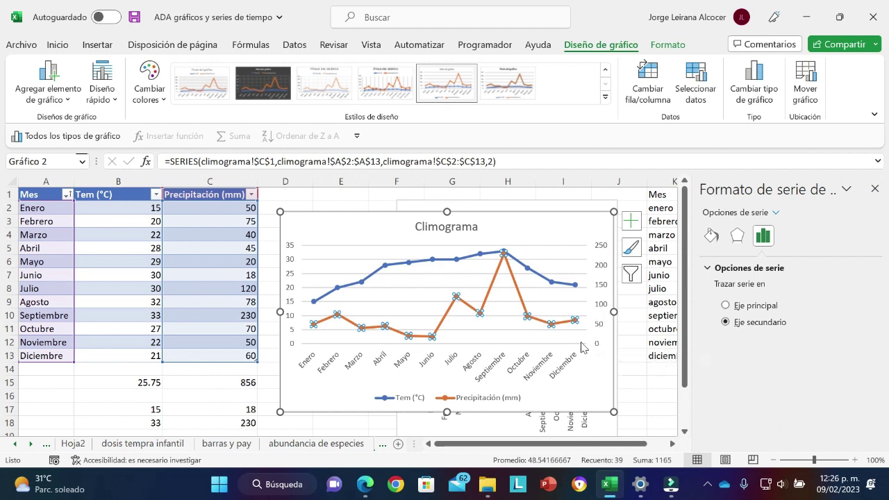
click(598, 343)
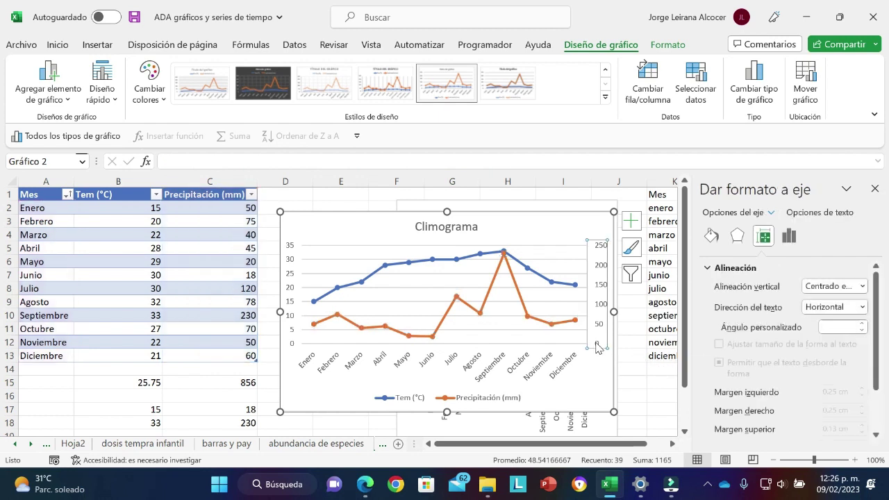
click(790, 236)
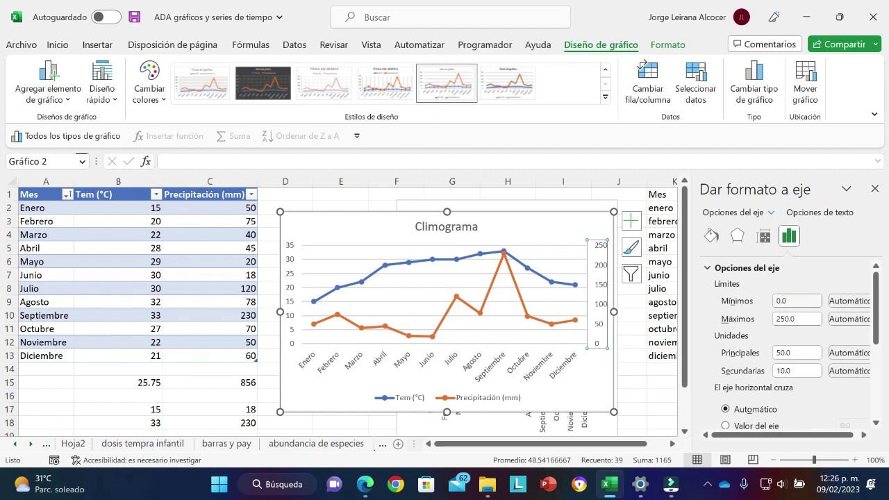
click(784, 303)
drag(782, 303, 772, 306)
text(18)
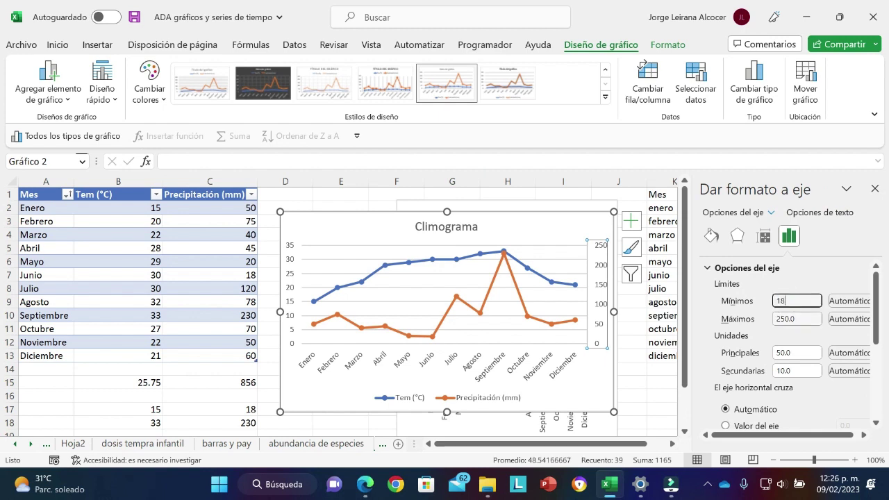
key(Tab)
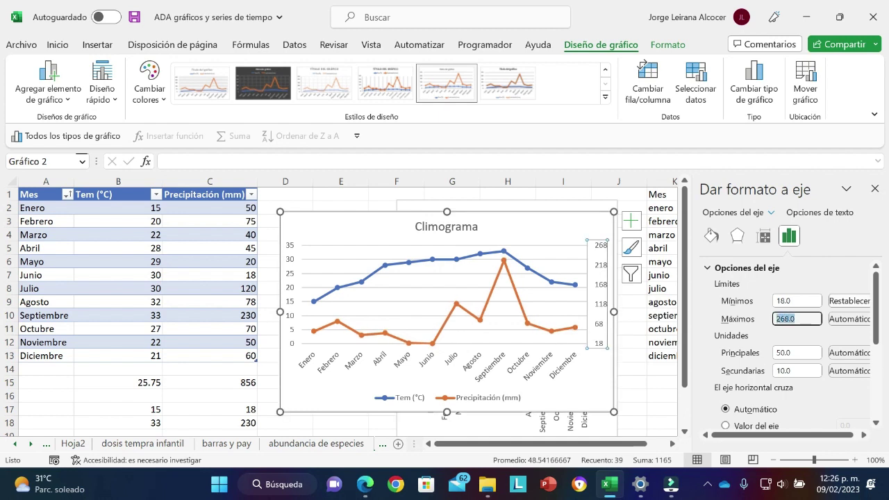
text(230)
key(Return)
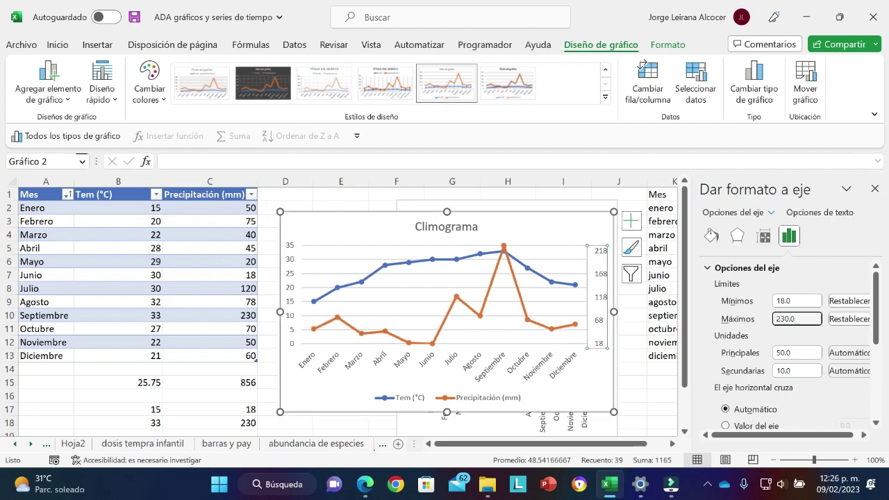
Set the left Tem (°C) axis bounds to minimum 9 and maximum 115.
click(291, 348)
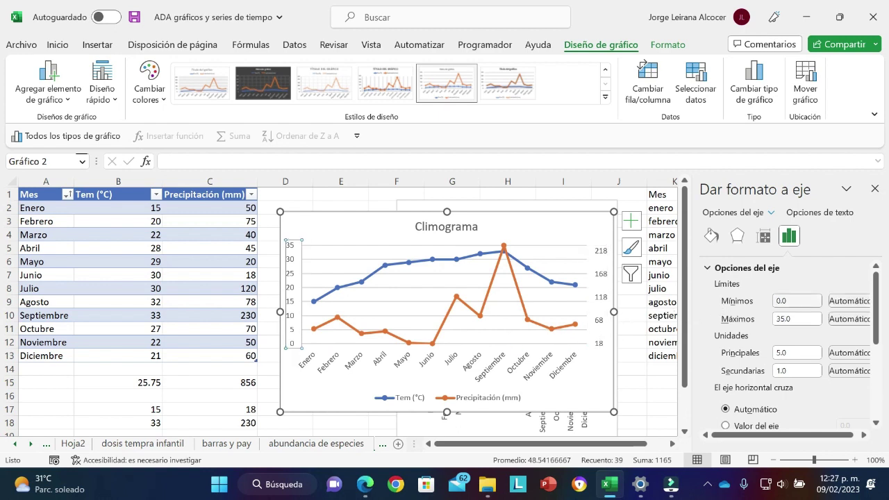
drag(790, 301, 774, 309)
text(9)
key(Tab)
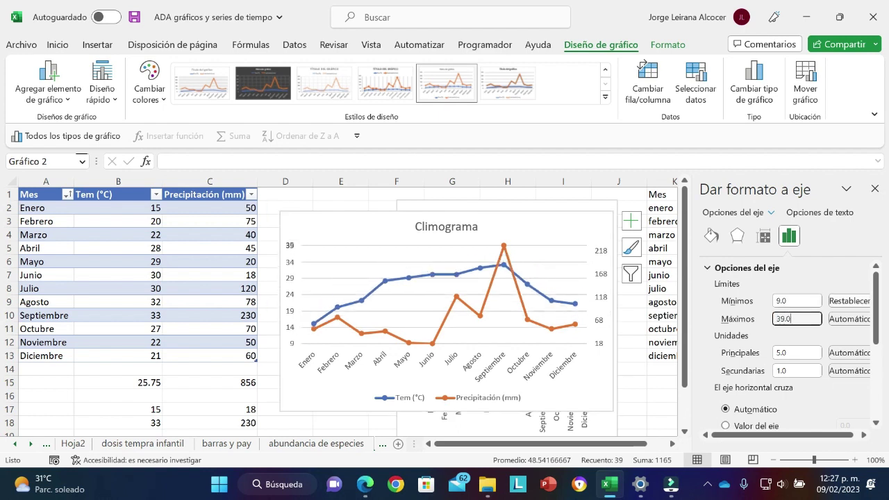
text(115)
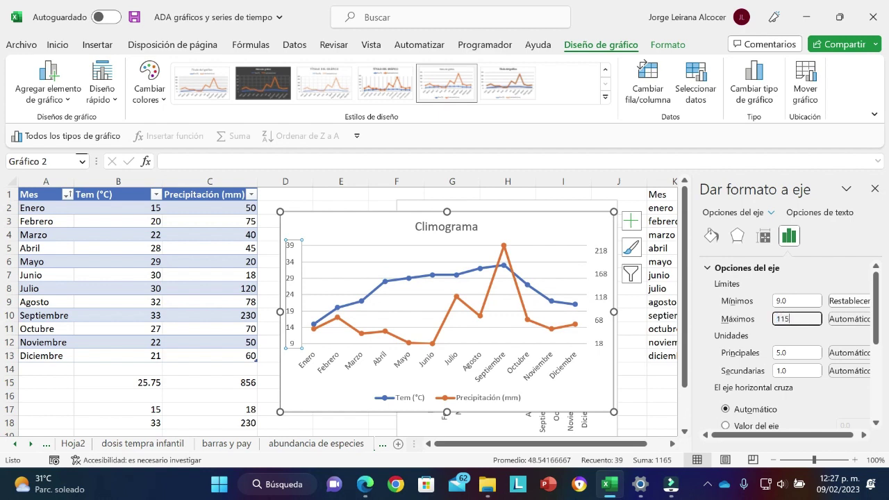
key(Return)
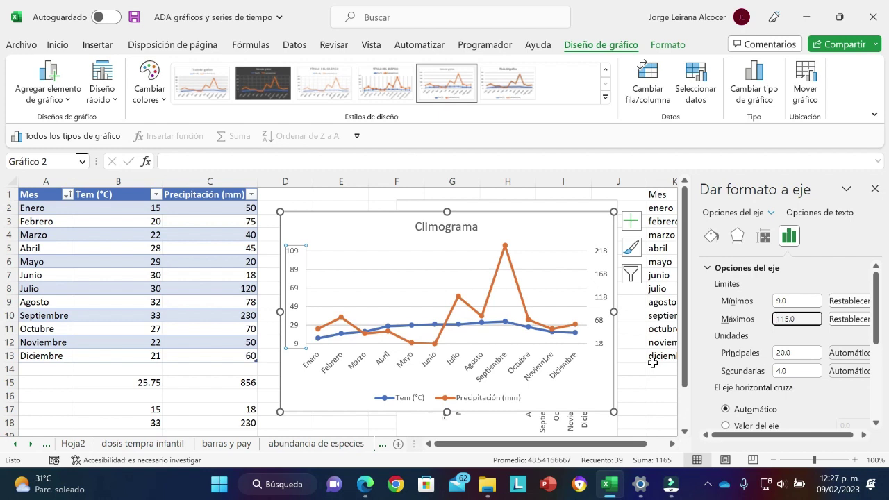
Add axis titles, labelling the horizontal axis 'Mes' and the right axis 'Precipitación en mm'.
click(874, 189)
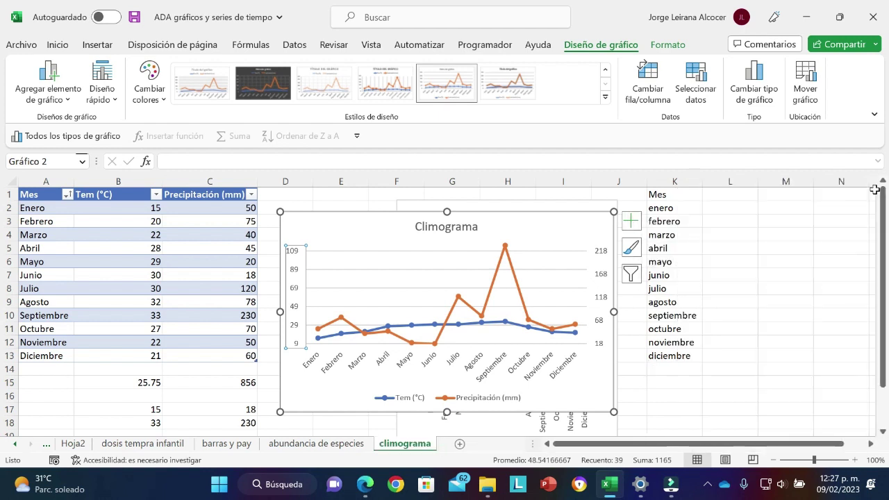
click(632, 223)
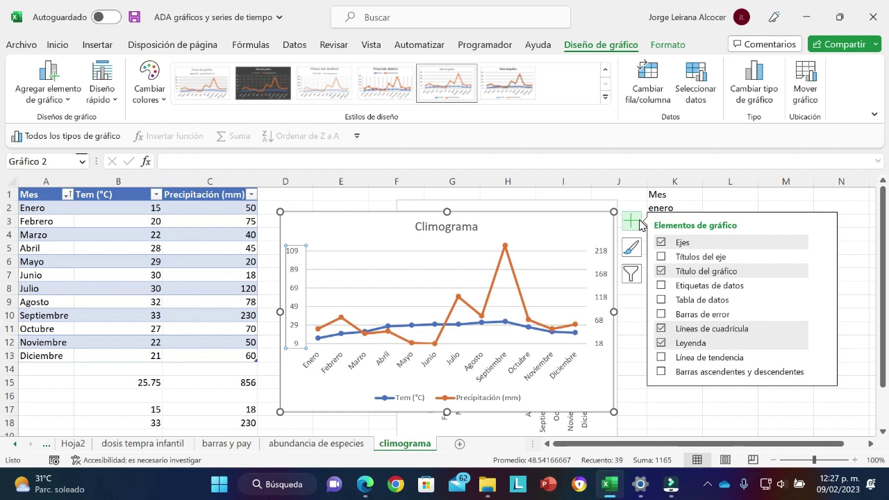
click(662, 259)
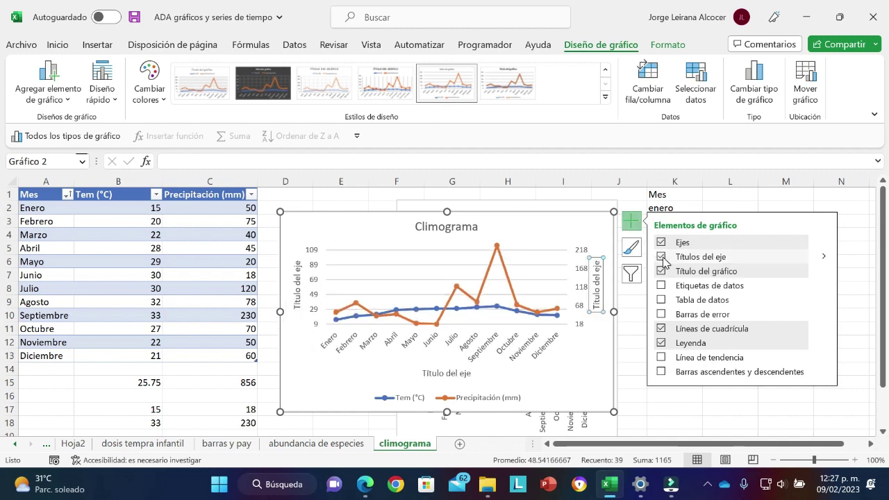
click(425, 372)
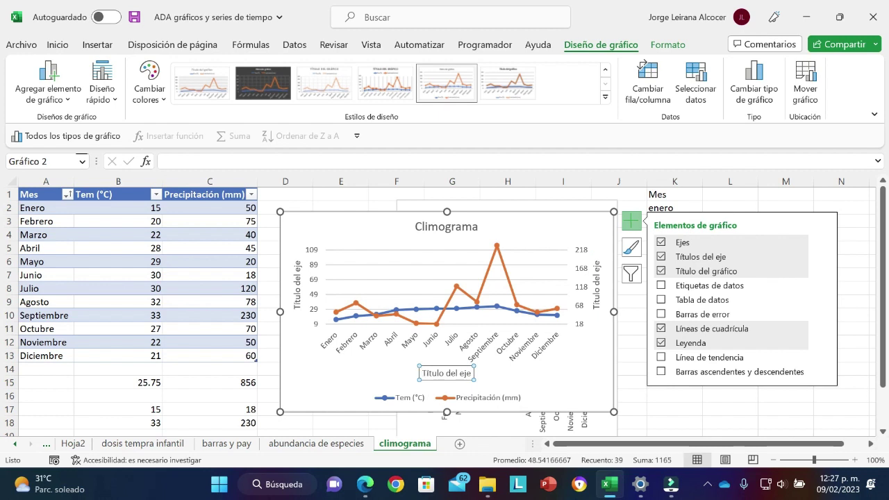
drag(421, 373, 472, 375)
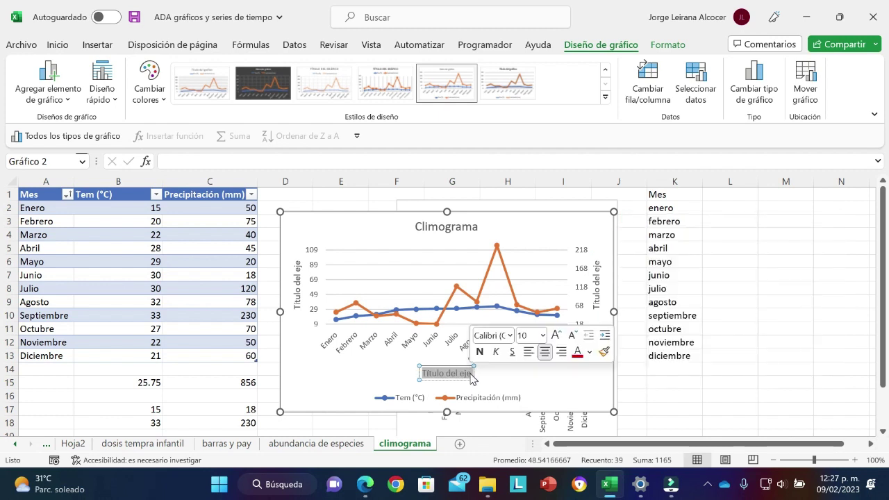
text(Mes)
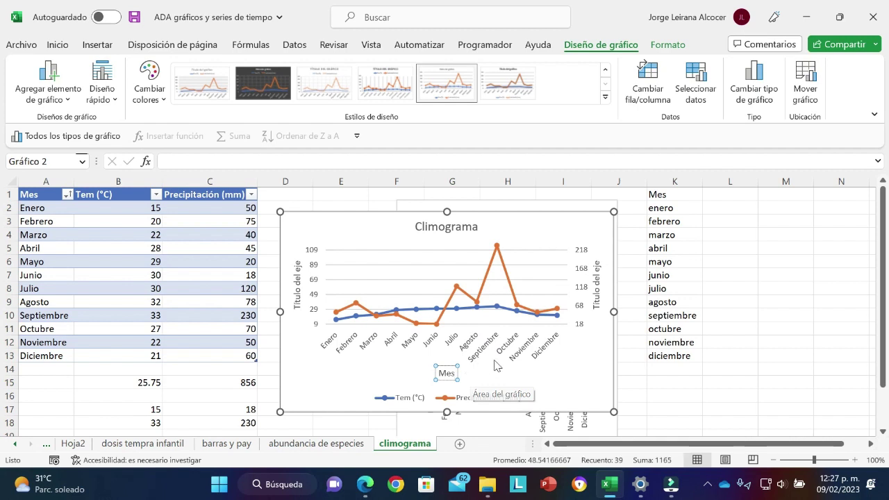
click(594, 306)
drag(596, 310, 600, 271)
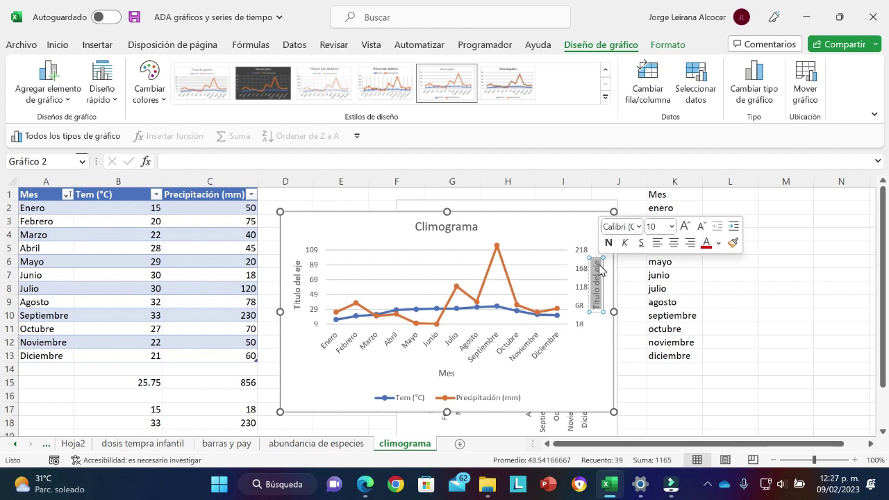
text(Preci)
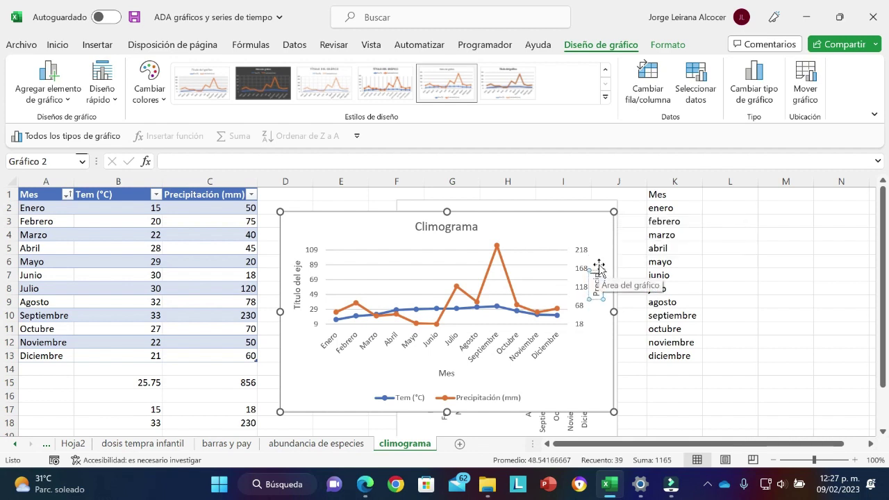
text(pitació)
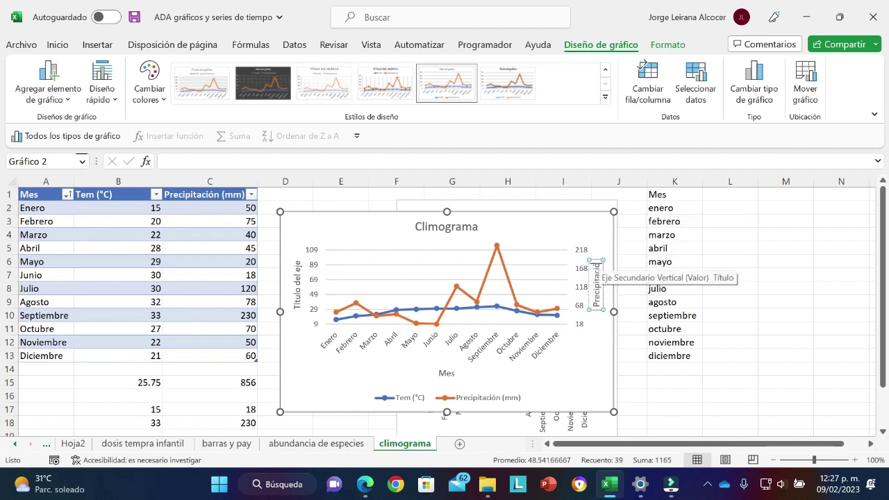
text(n en mm)
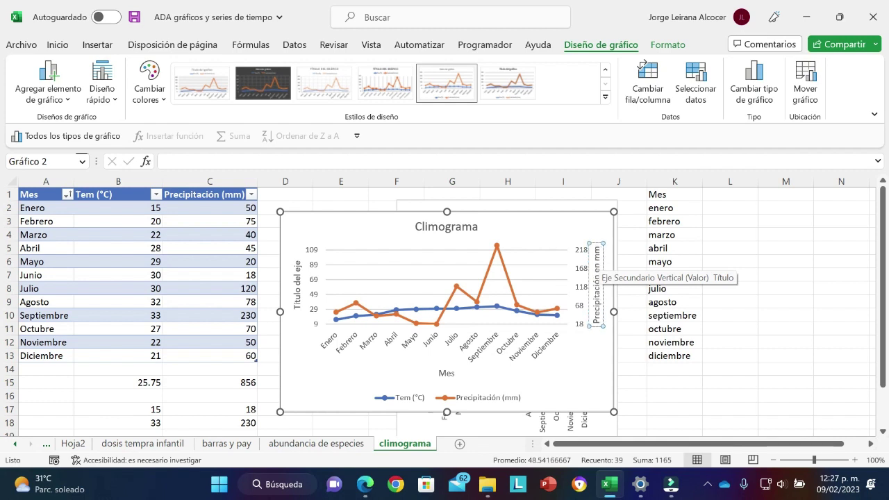
Replace the left axis title placeholder with 'Temperatura en °C'.
click(297, 303)
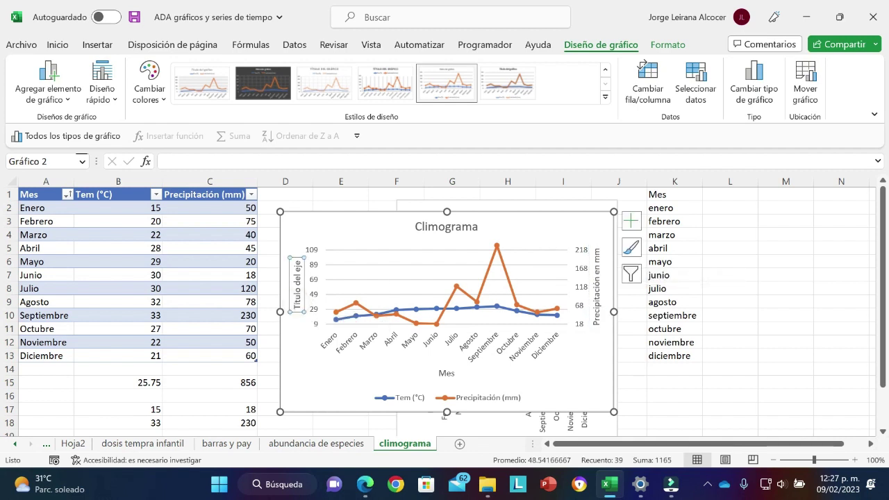
drag(297, 305, 299, 270)
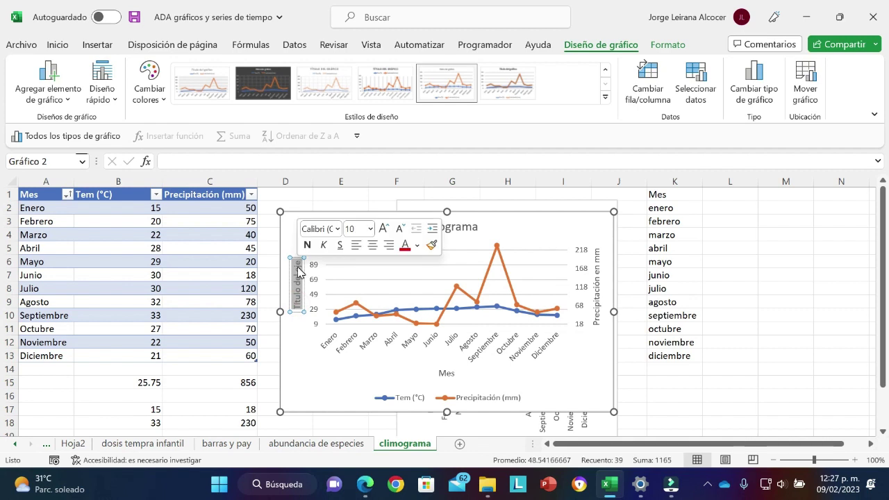
key(BackSpace)
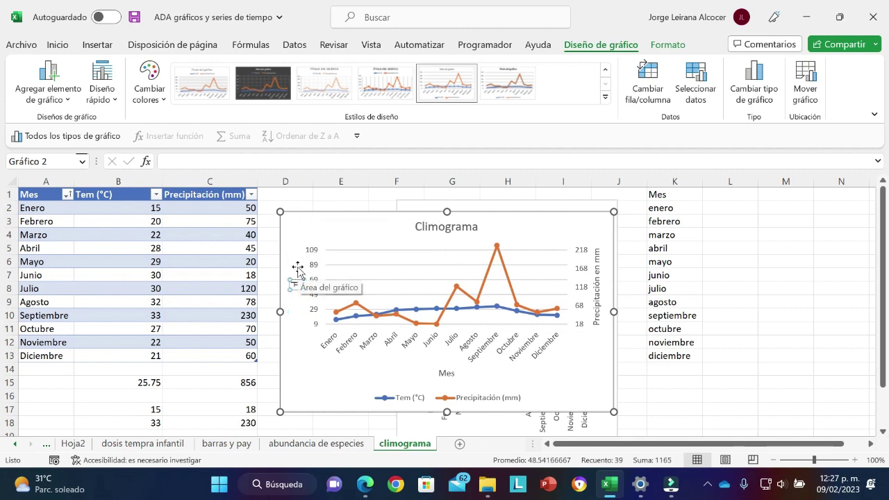
text(Tem)
text(peratura en)
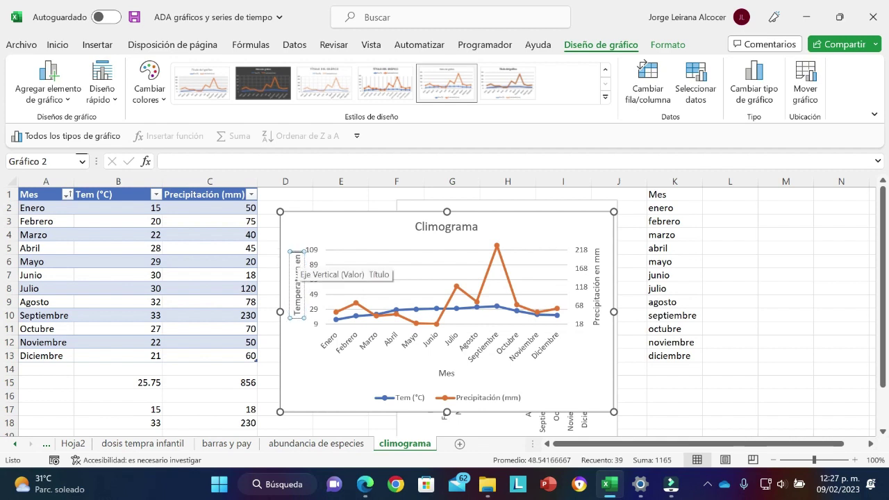
text( °)
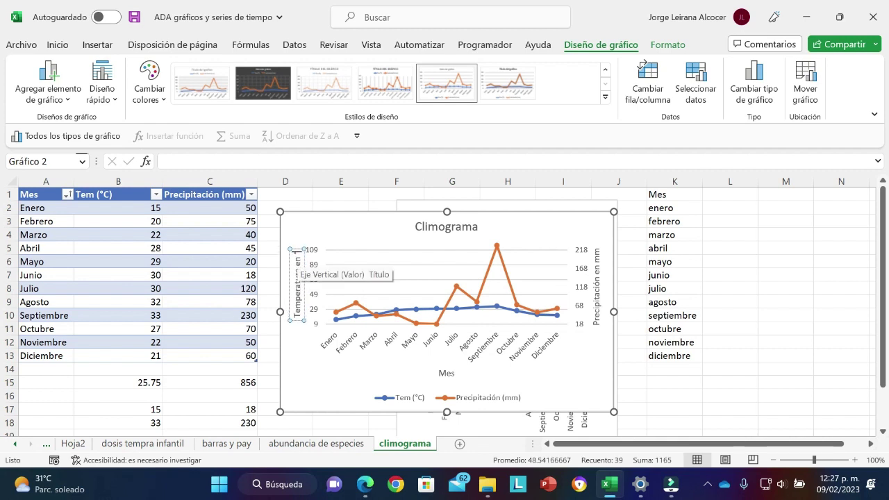
text(C)
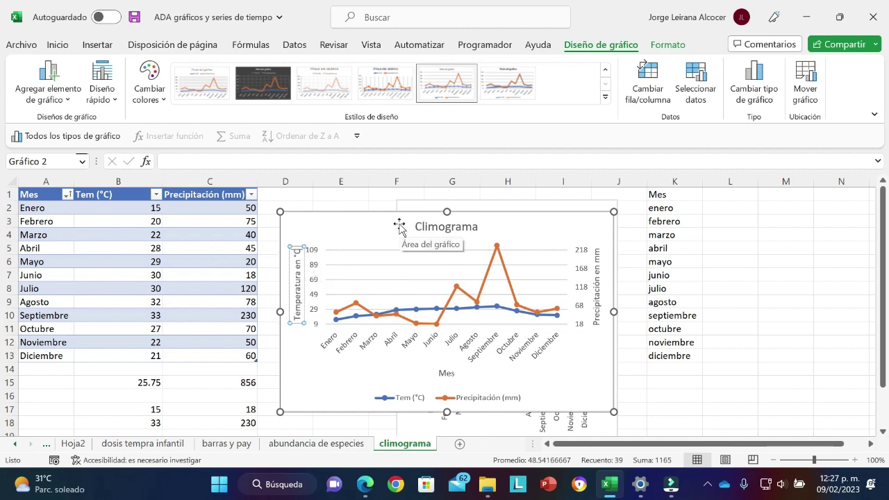
click(398, 225)
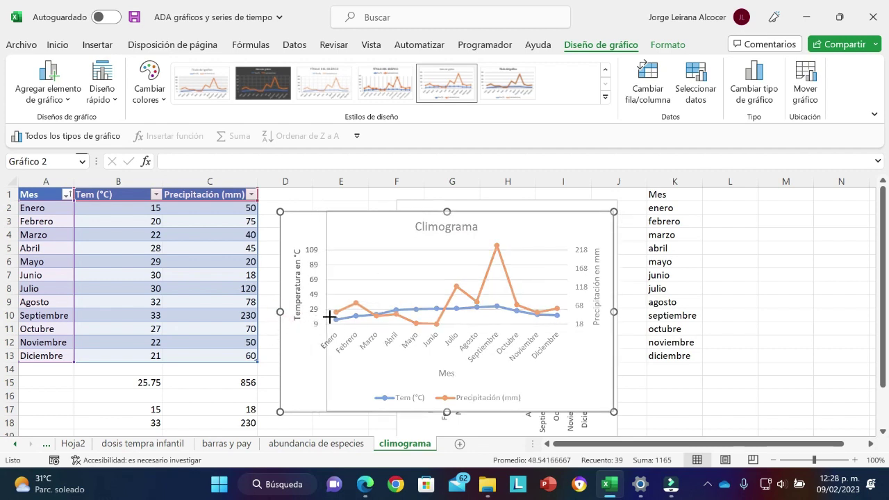
Make the chart narrower from the left edge and taller from the top.
drag(278, 312, 329, 312)
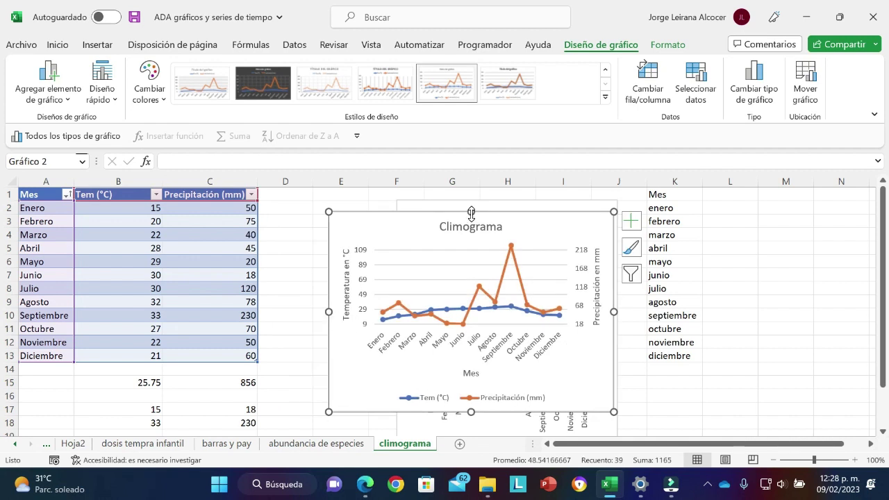
drag(471, 212, 471, 179)
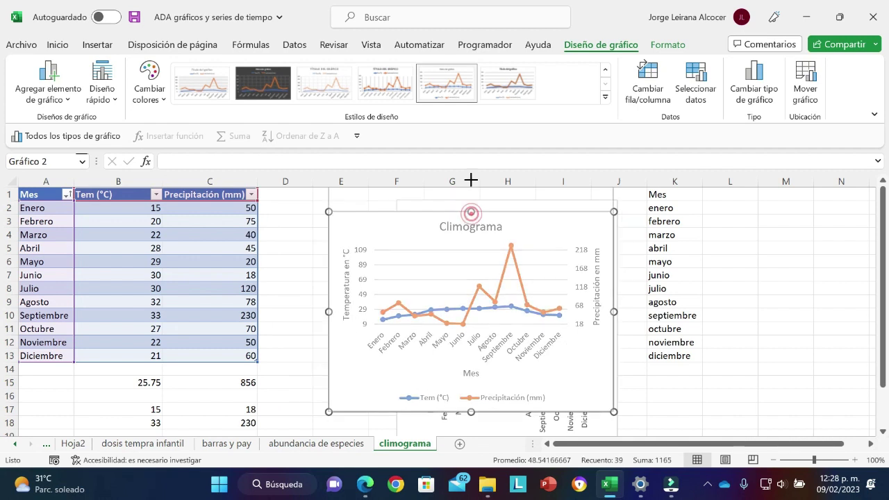
click(505, 401)
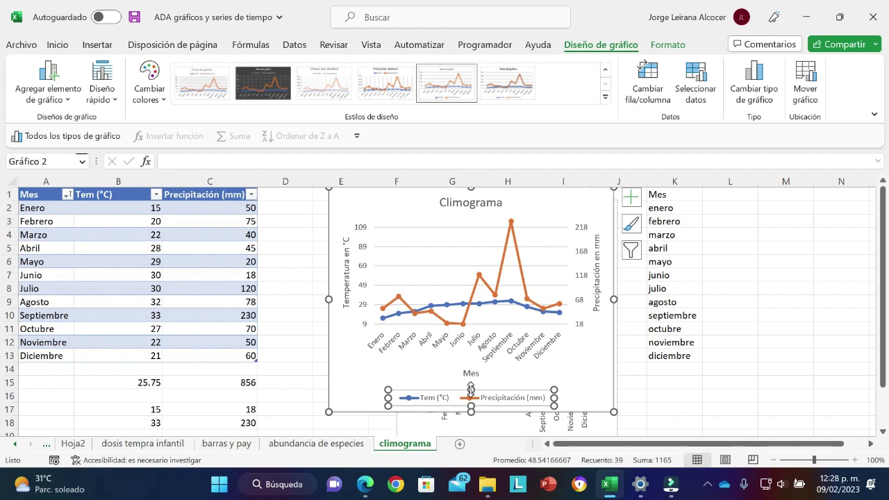
Resize the legend and chart, then move the legend into the plot's upper-left corner.
drag(471, 389, 471, 330)
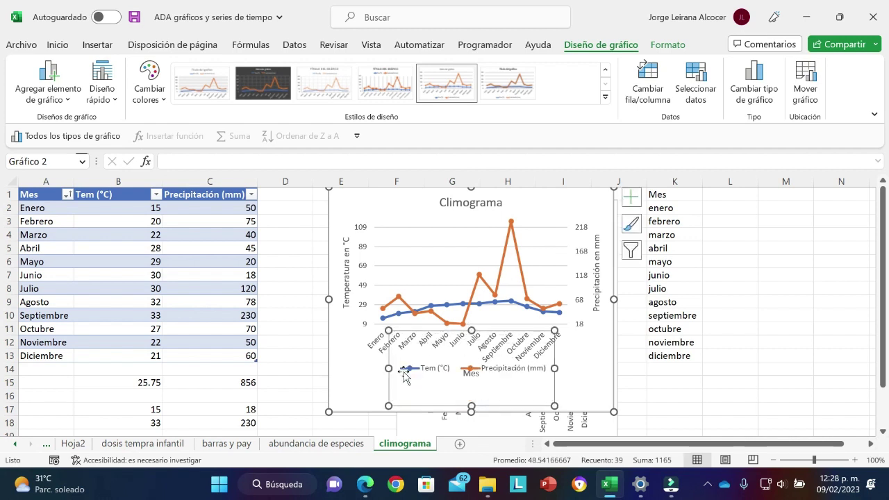
drag(393, 368, 484, 379)
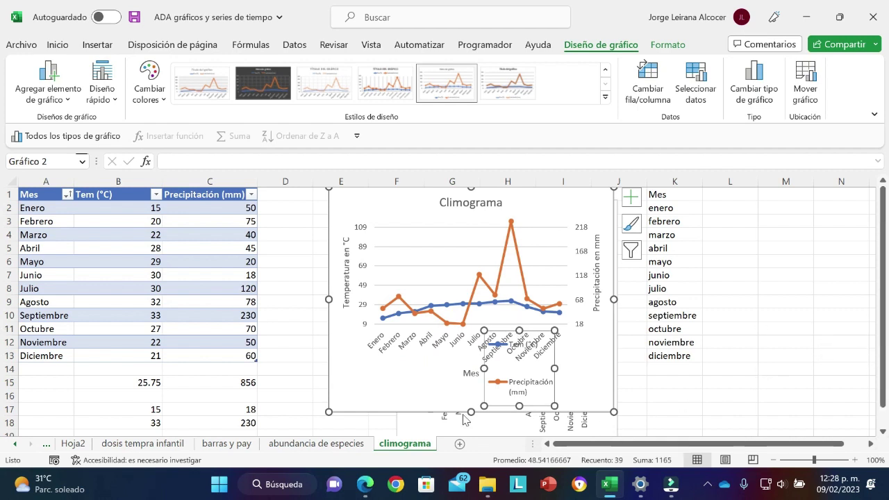
drag(469, 413, 472, 444)
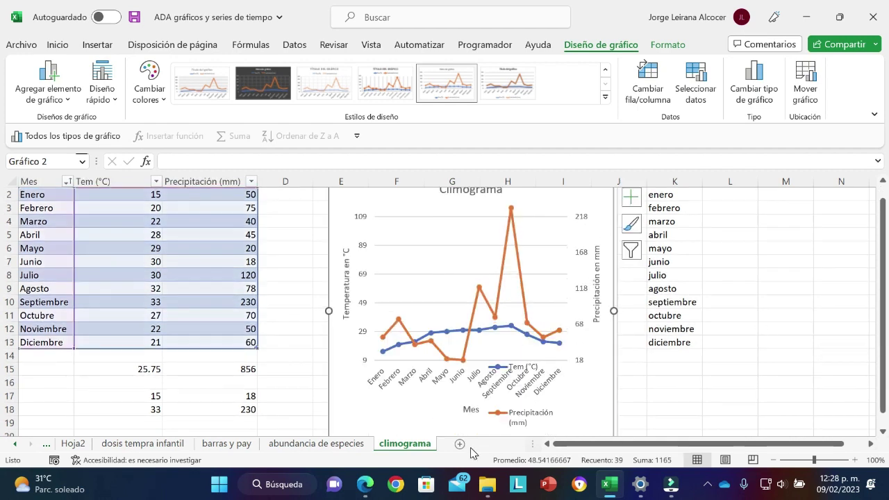
click(525, 415)
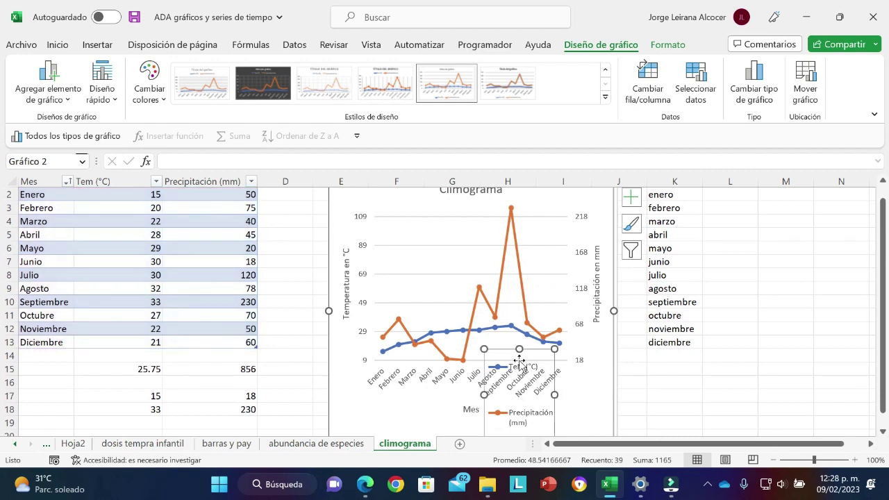
mouse_move(520, 360)
mouse_down()
mouse_move(519, 372)
mouse_move(418, 249)
mouse_up()
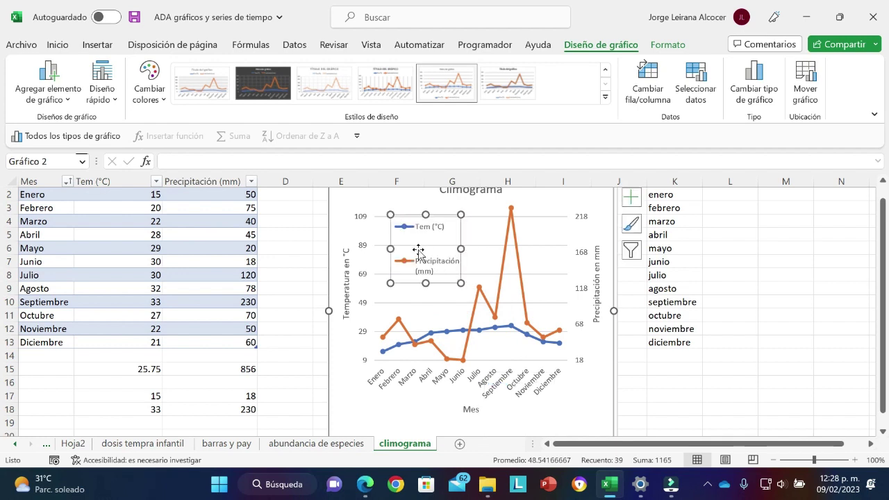
click(477, 250)
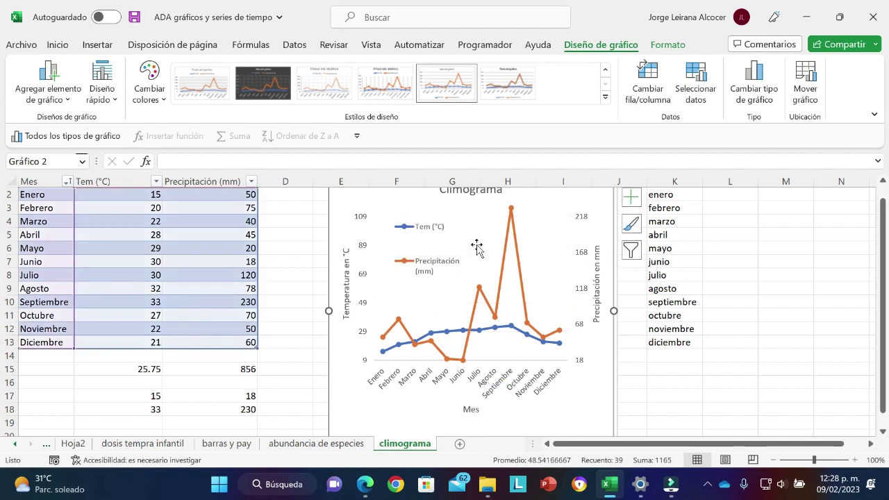
Widen and shorten the legend so each entry fits one line, nudging it to the plot top.
click(433, 263)
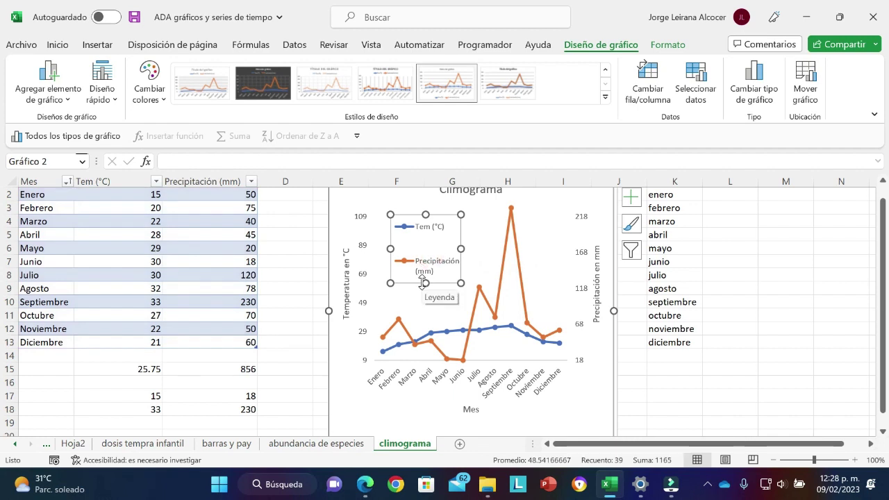
click(422, 281)
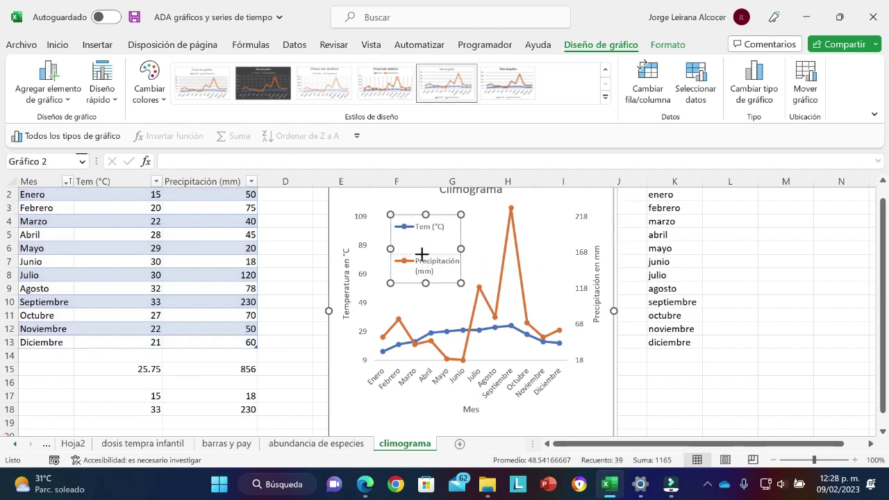
drag(422, 255, 422, 254)
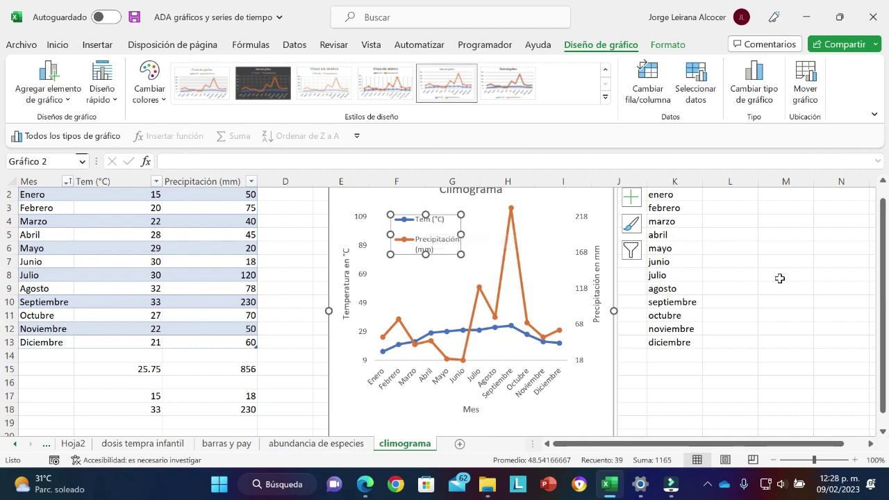
scroll(879, 290, up, 1)
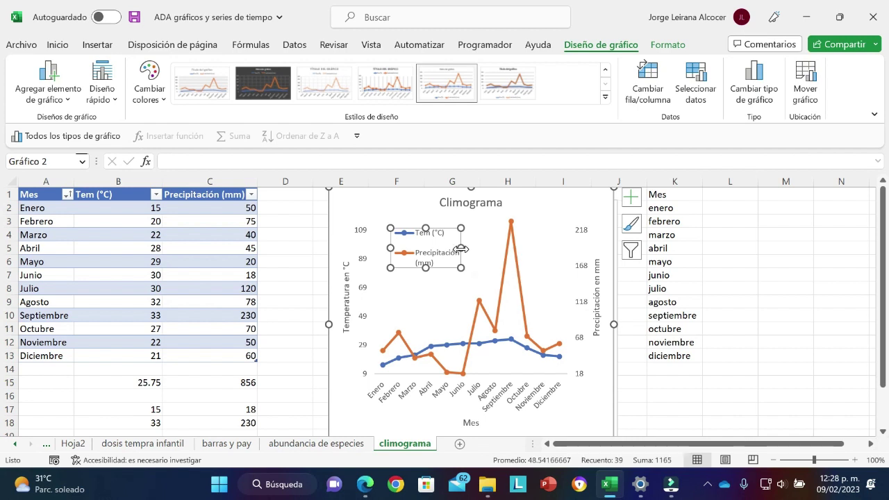
drag(472, 248, 491, 247)
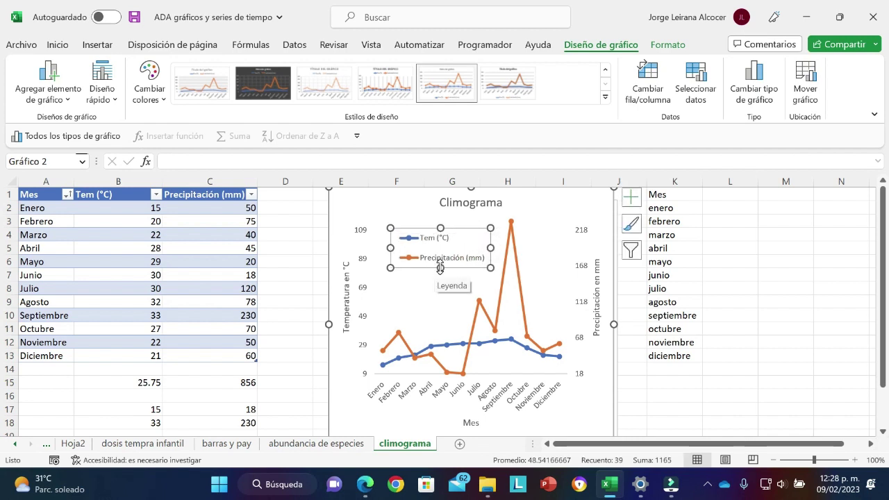
drag(441, 267, 440, 256)
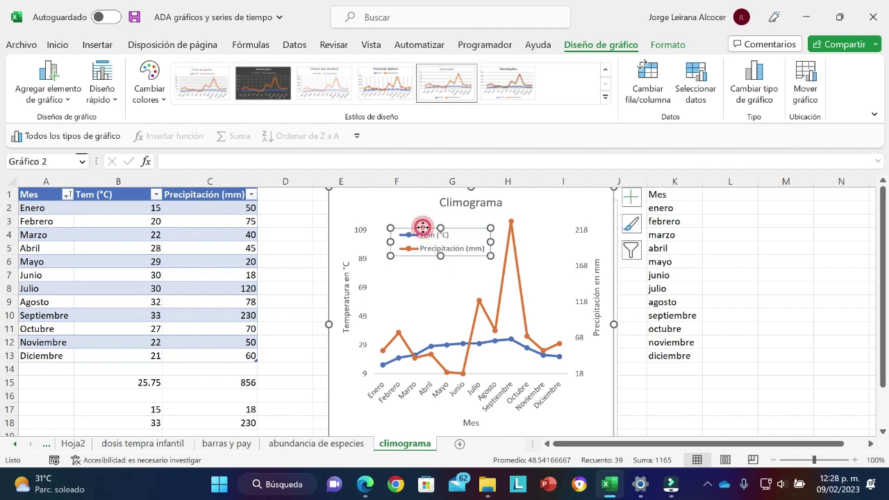
drag(422, 227, 413, 217)
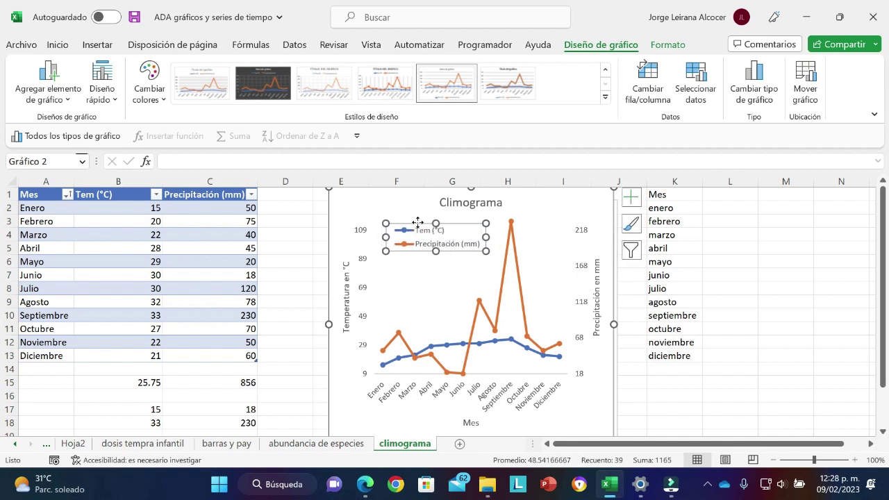
Rename header cell B1 from 'Tem (°C)' to 'Temp. (°C)'.
click(104, 194)
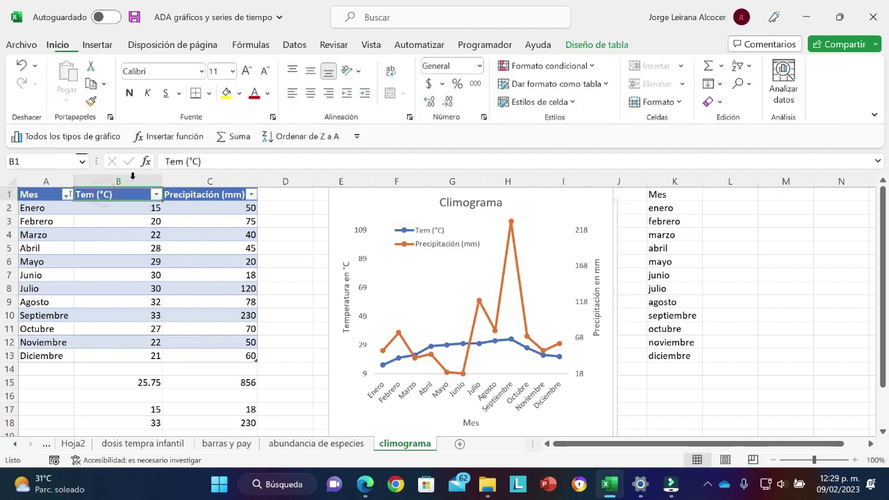
click(184, 162)
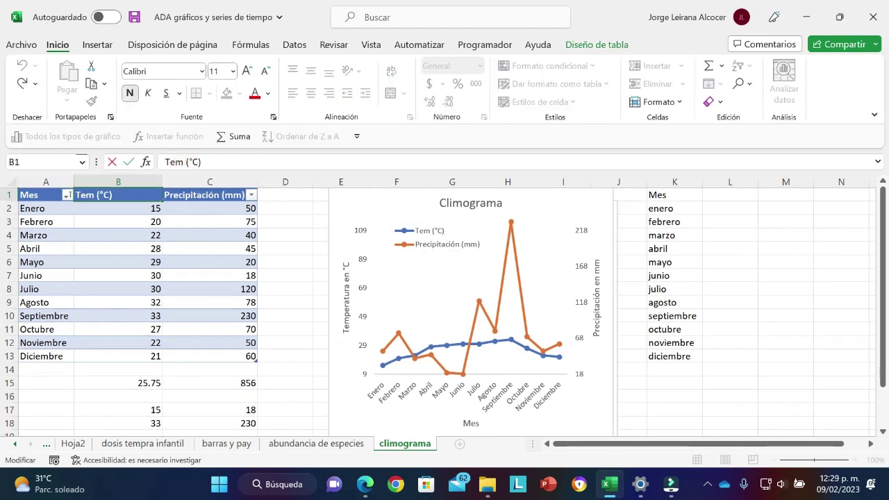
text(p.)
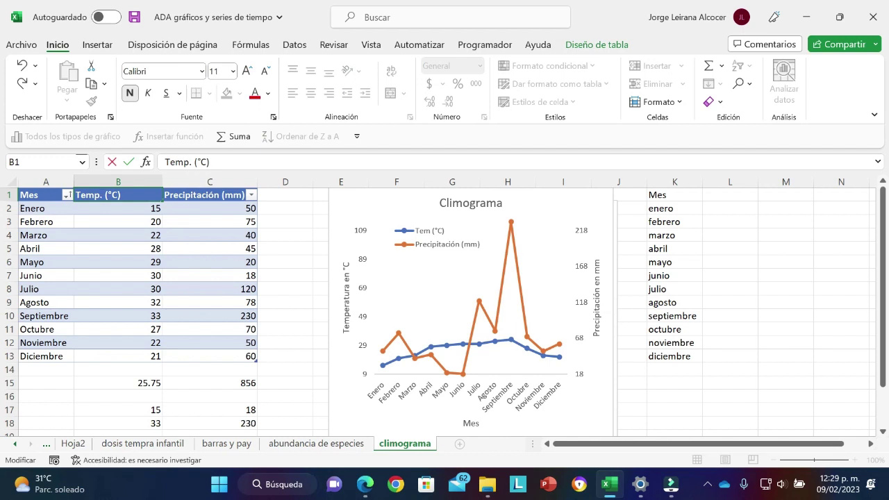
key(Return)
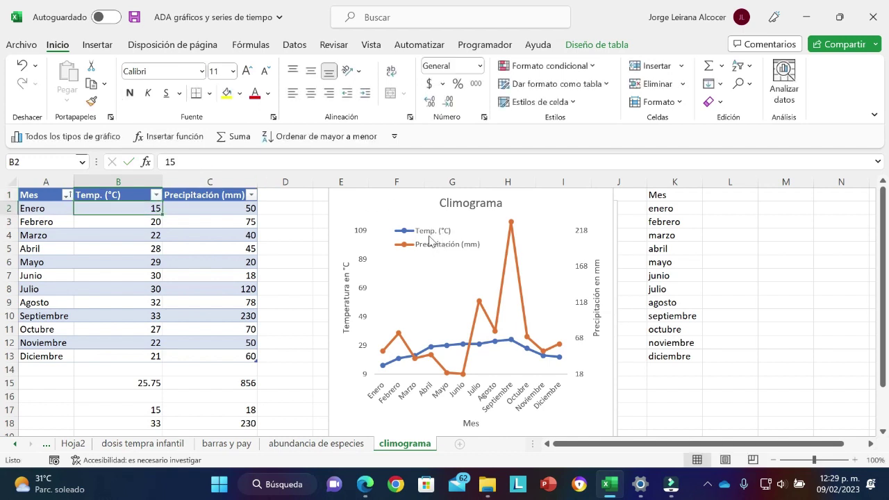